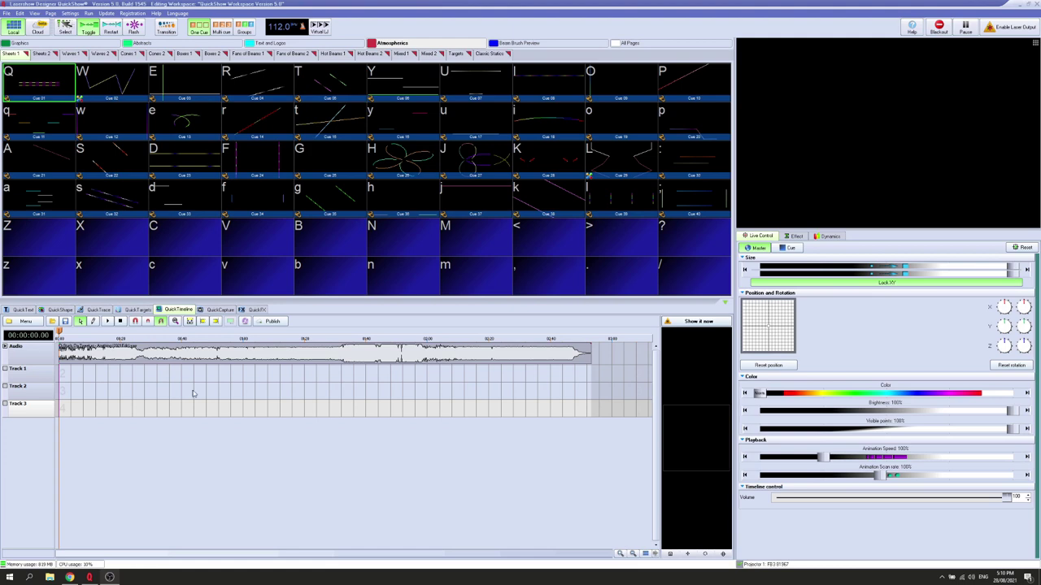
- Enlarge the timeline area and place the playhead at about 17 seconds on the Audio track
left_click_drag(296, 303, 296, 283)
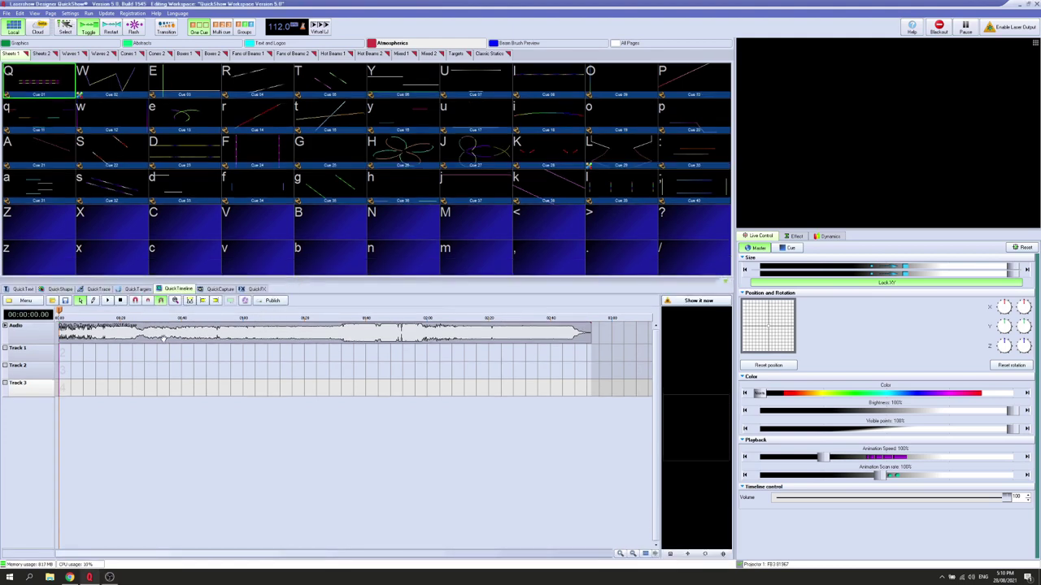
scroll(151, 360, "down", 2)
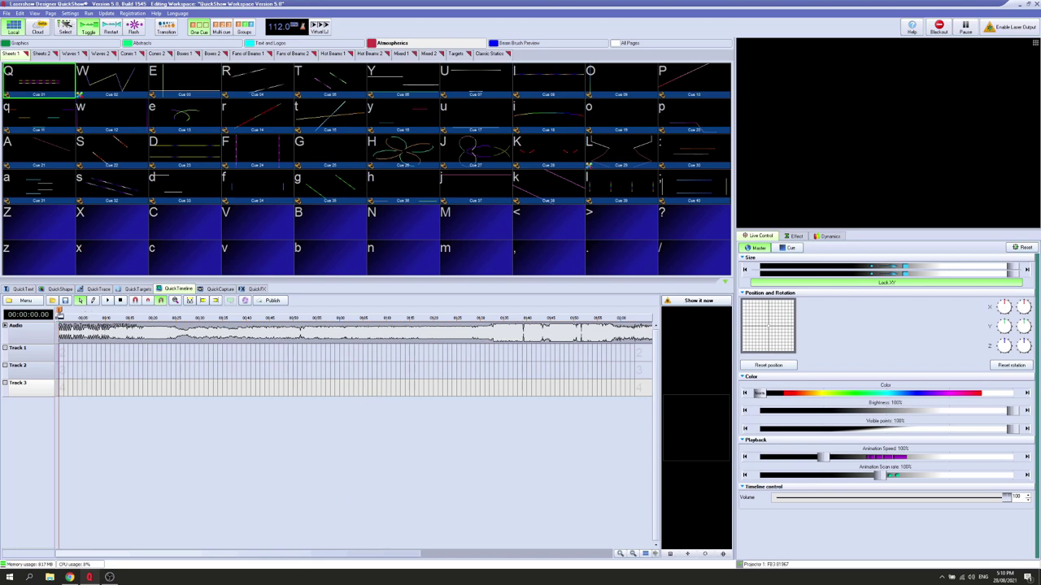
left_click_drag(59, 312, 126, 311)
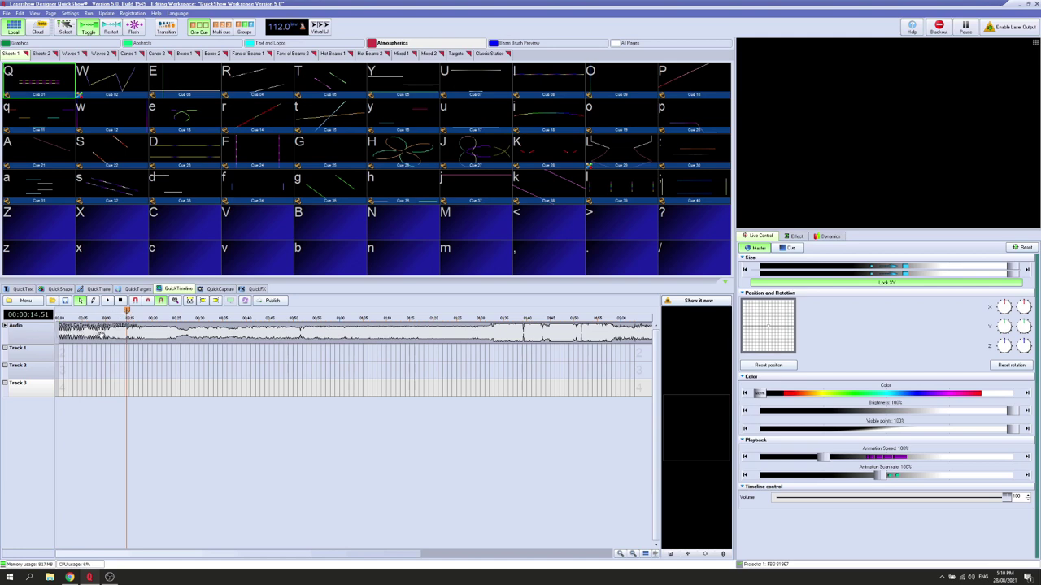
left_click(138, 331)
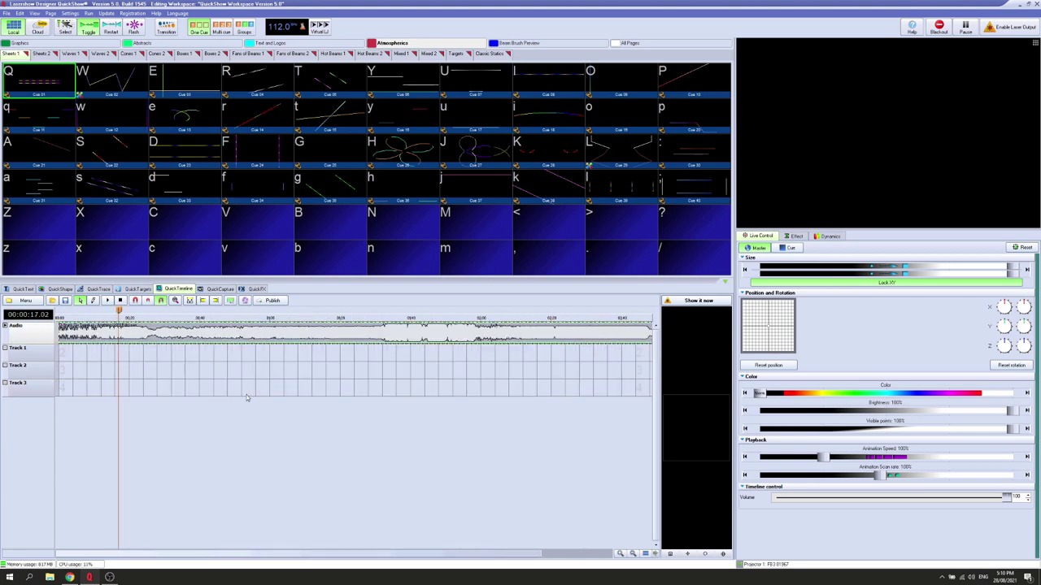
- Move the playhead to about 19.7 seconds in the song
scroll(229, 386, "down", 3)
scroll(229, 387, "down", 1)
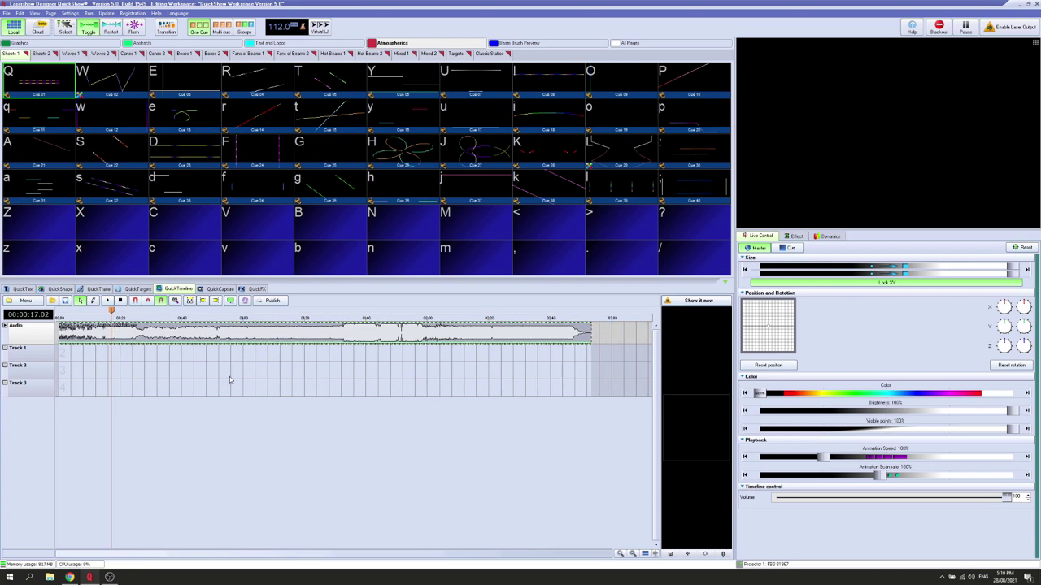
mouse_move(111, 311)
left_mouse_down()
mouse_move(151, 311)
mouse_move(90, 311)
mouse_move(153, 312)
mouse_move(116, 311)
left_mouse_up()
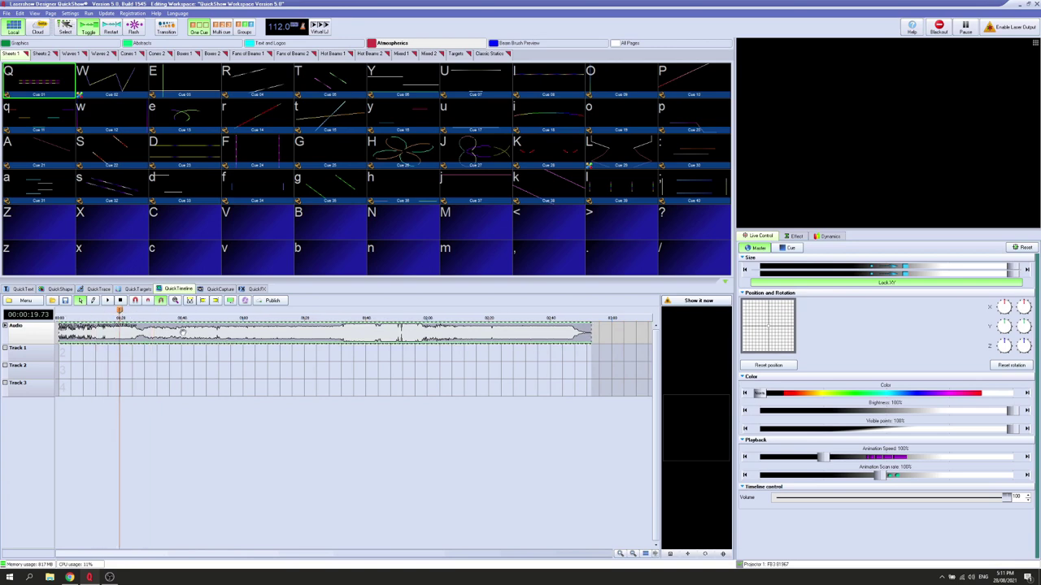
scroll(193, 359, "up", 1)
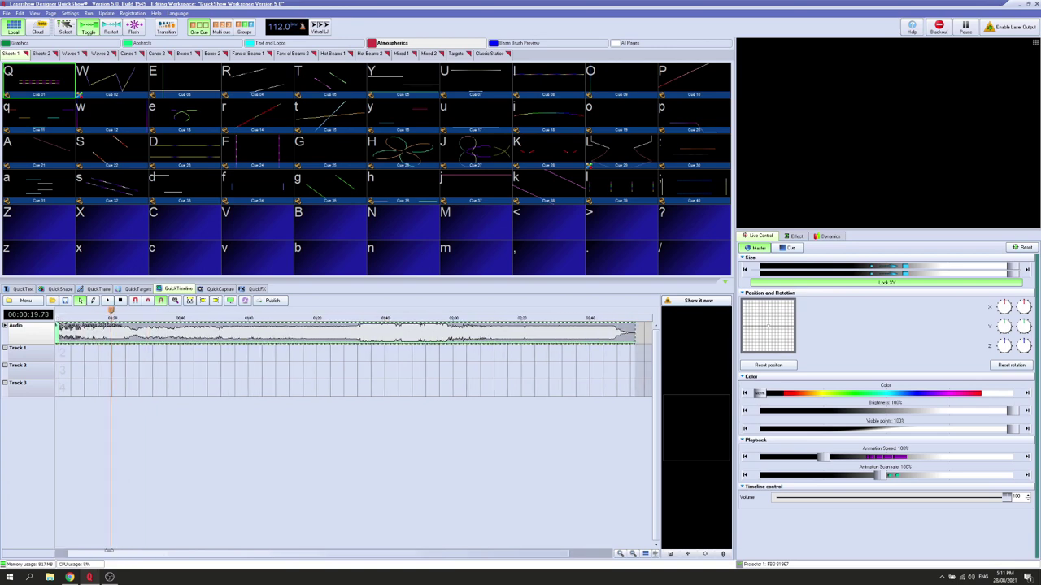
scroll(73, 526, "up", 1)
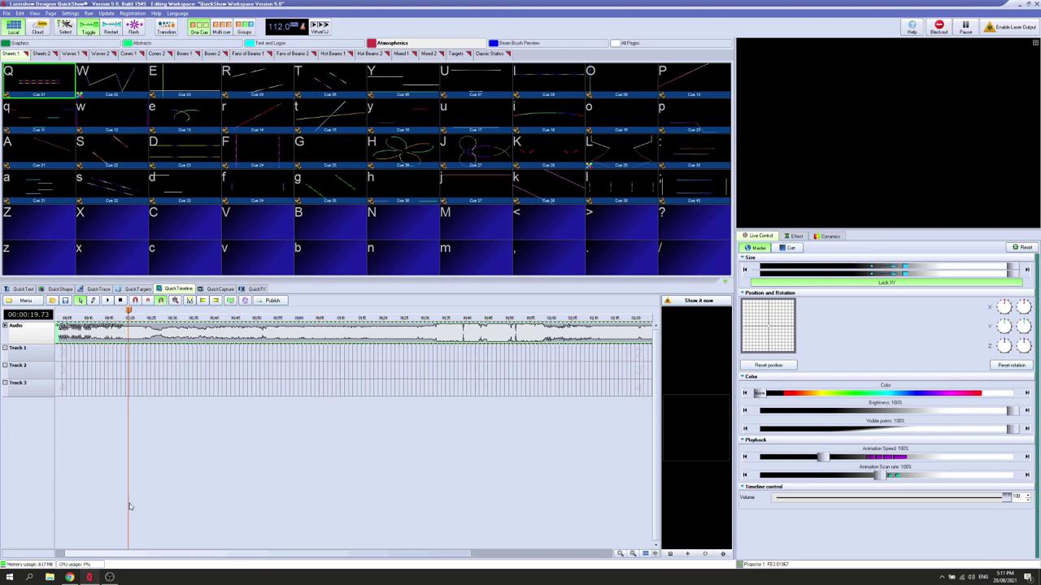
left_click_drag(126, 553, 87, 549)
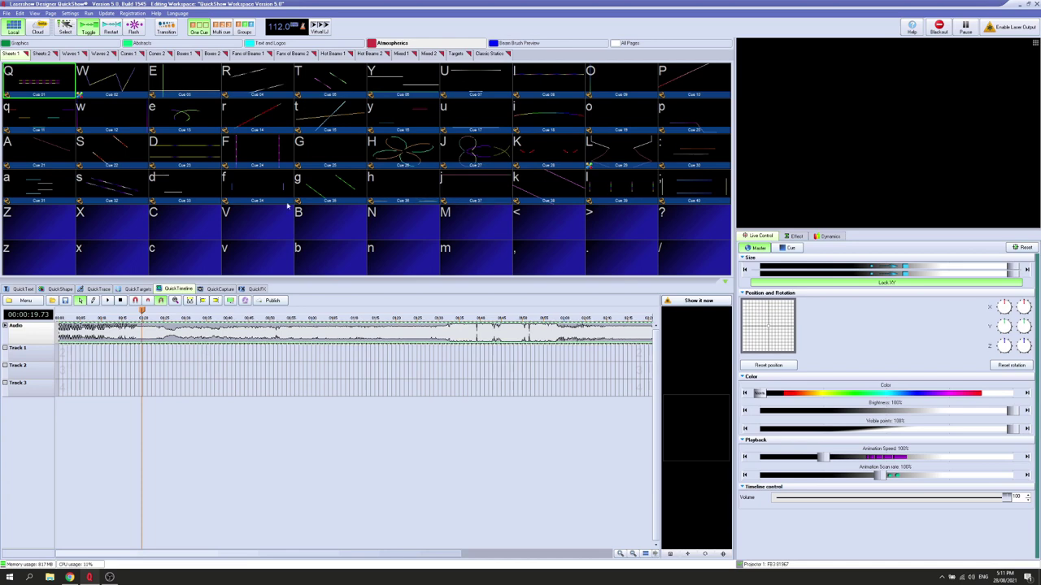
- Review the list of available projection zones in the projection zone settings and close it
left_click(70, 14)
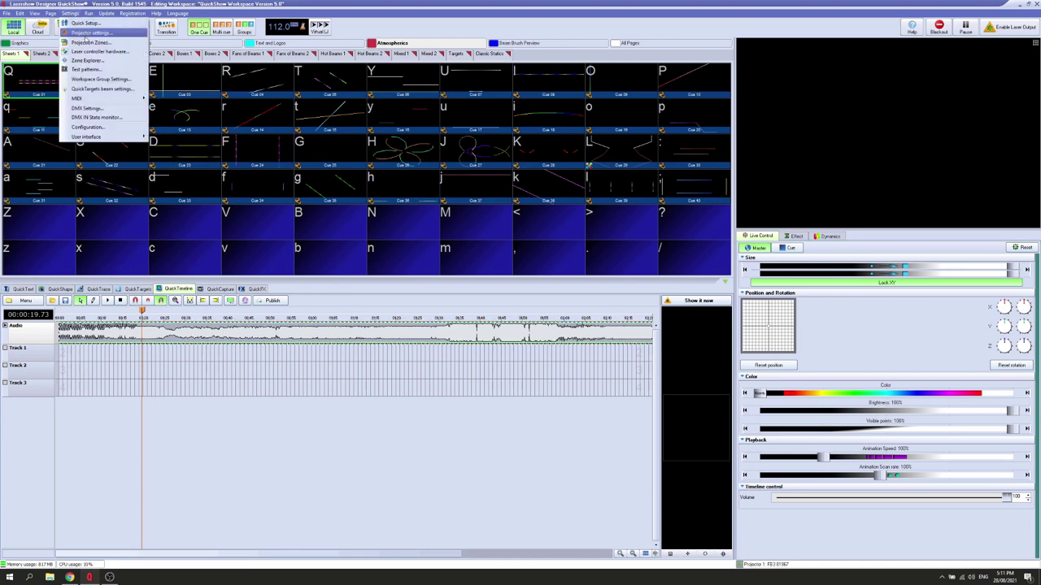
left_click(89, 42)
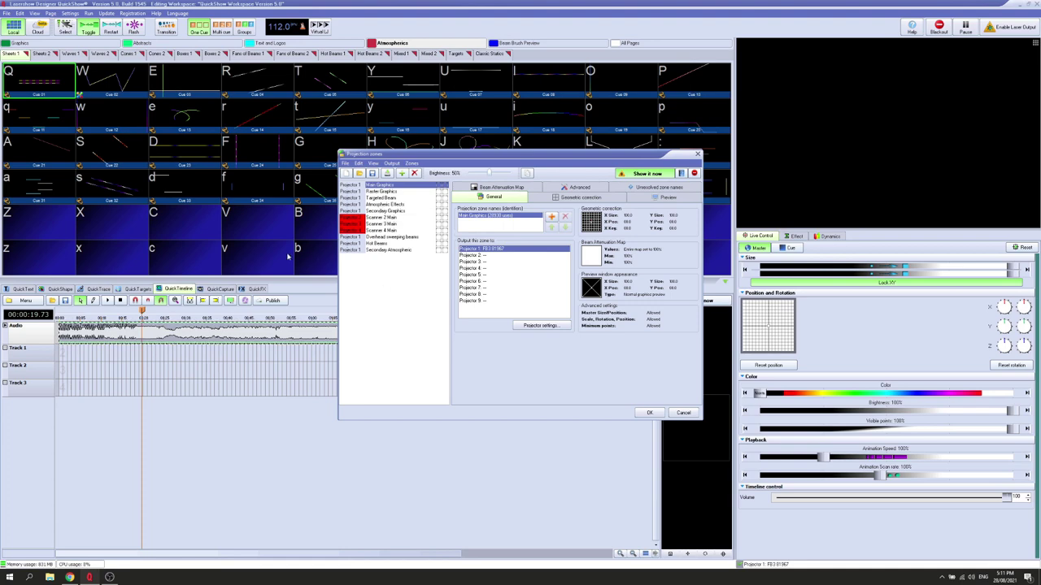
left_click(650, 412)
- Route Track 1 to the Atmospheric Effects projection zone and assign that routing to all tracks
right_click(28, 355)
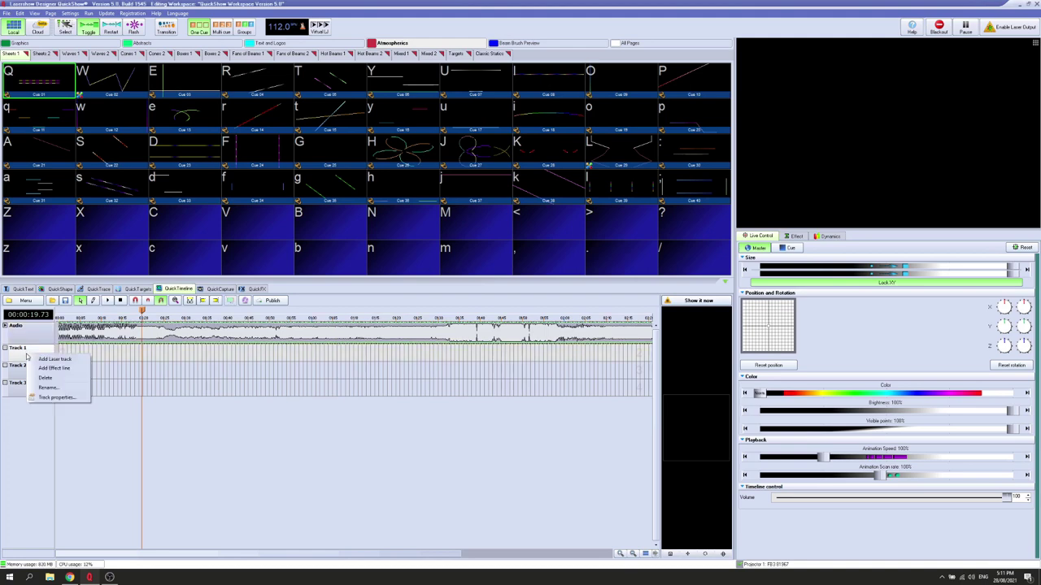
left_click(53, 397)
left_click(483, 208)
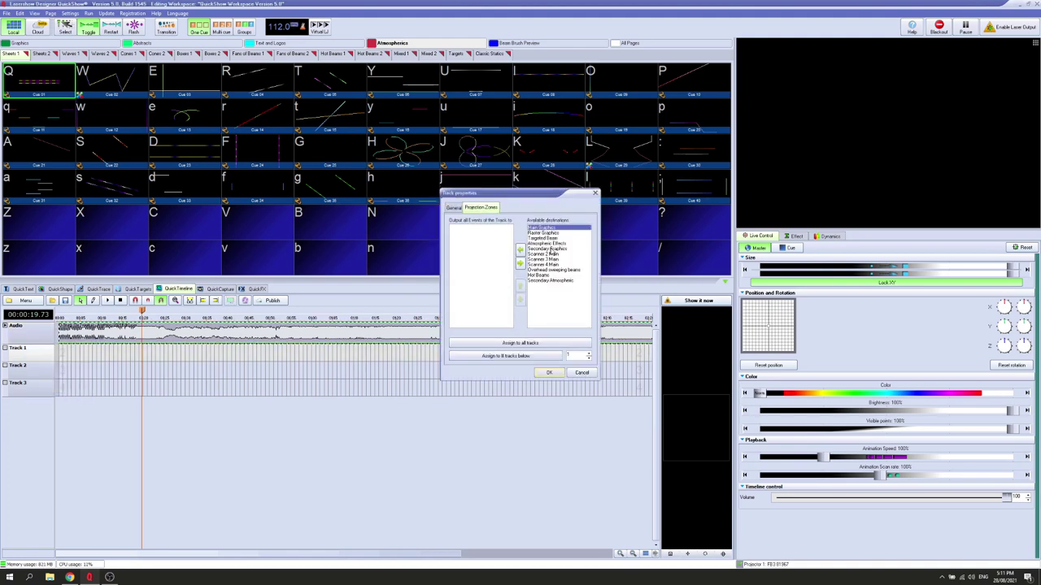
left_click(549, 243)
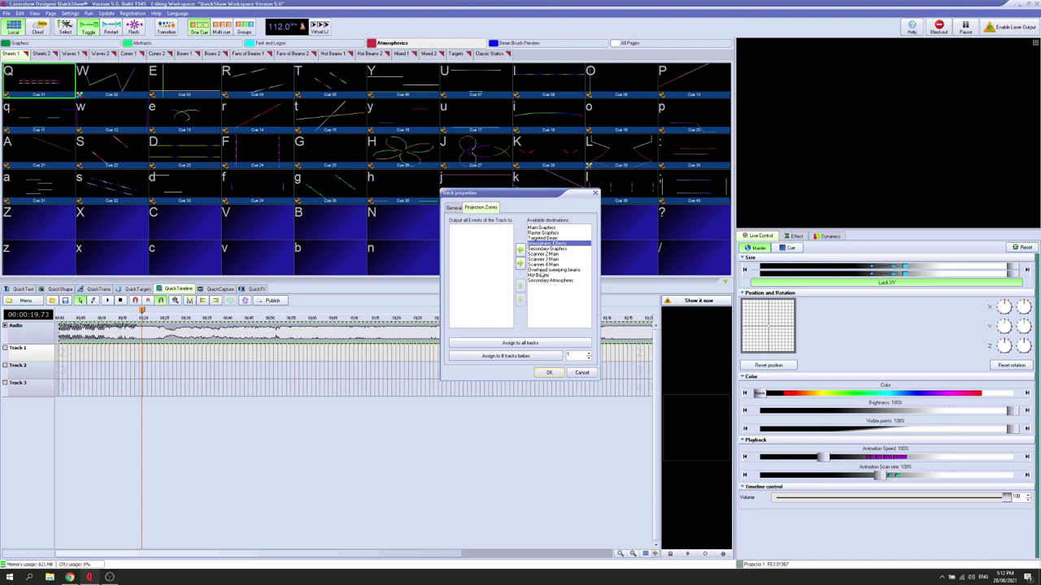
left_click(520, 250)
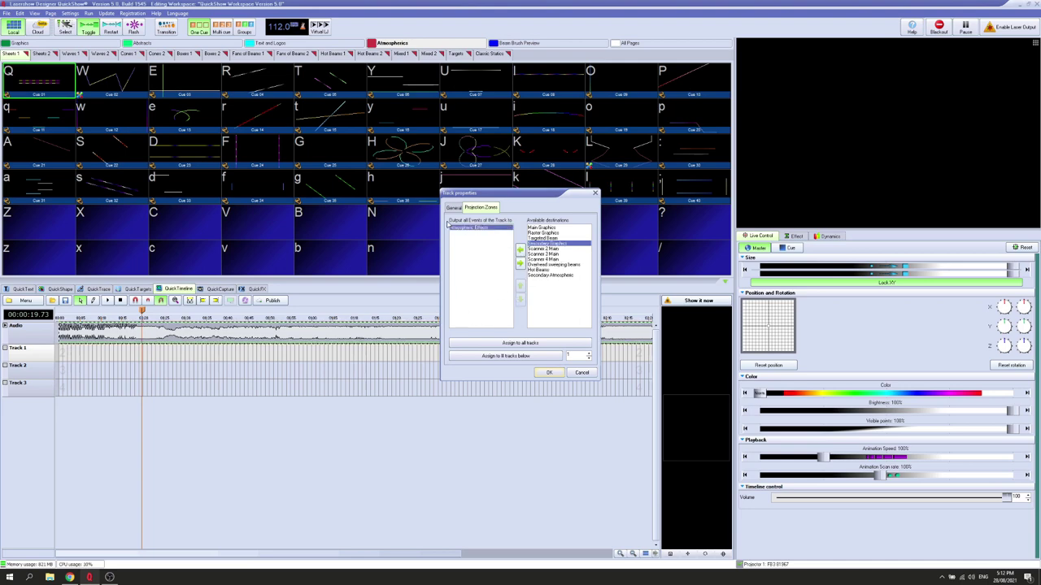
left_click(504, 343)
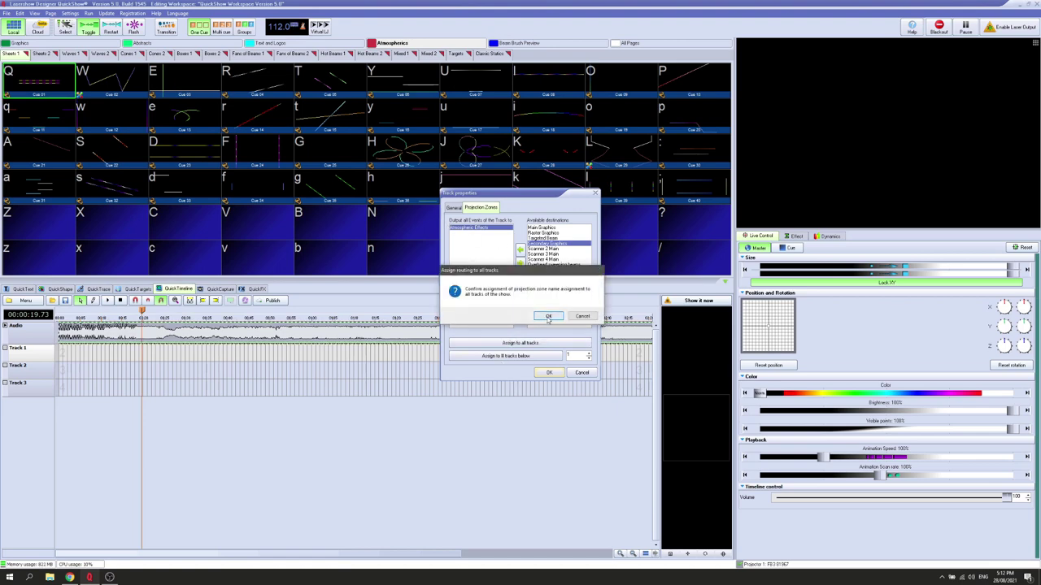
left_click(549, 317)
left_click(549, 372)
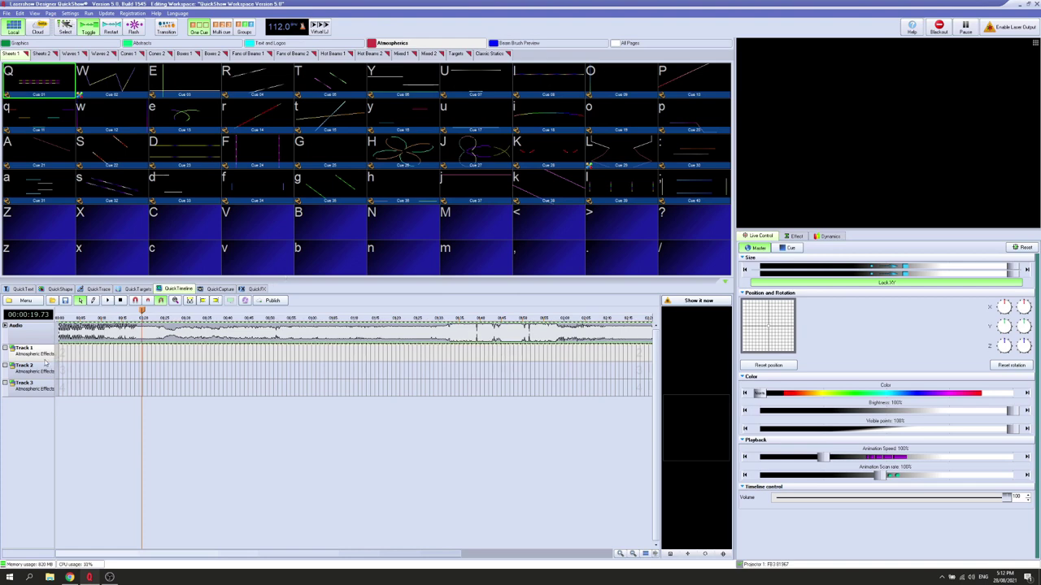
- Move the playhead back to about 10.3 seconds
scroll(154, 388, "up", 2)
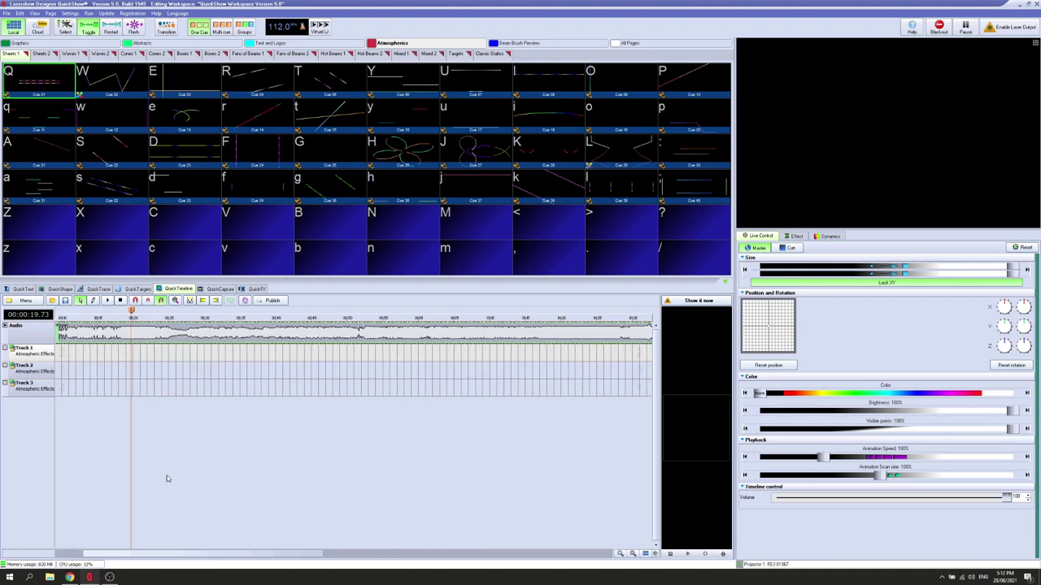
left_click_drag(144, 555, 33, 544)
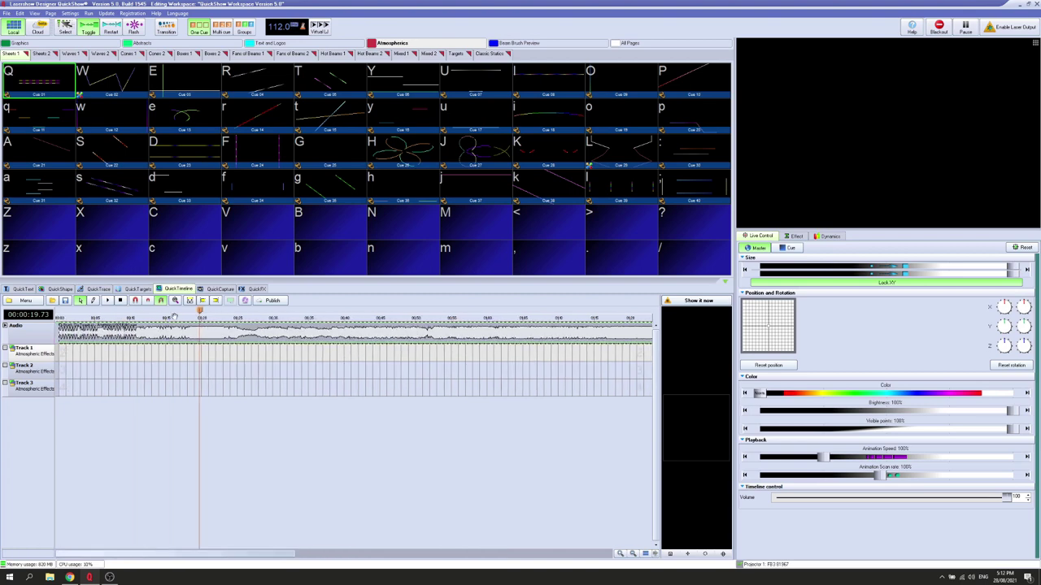
left_click_drag(199, 311, 132, 313)
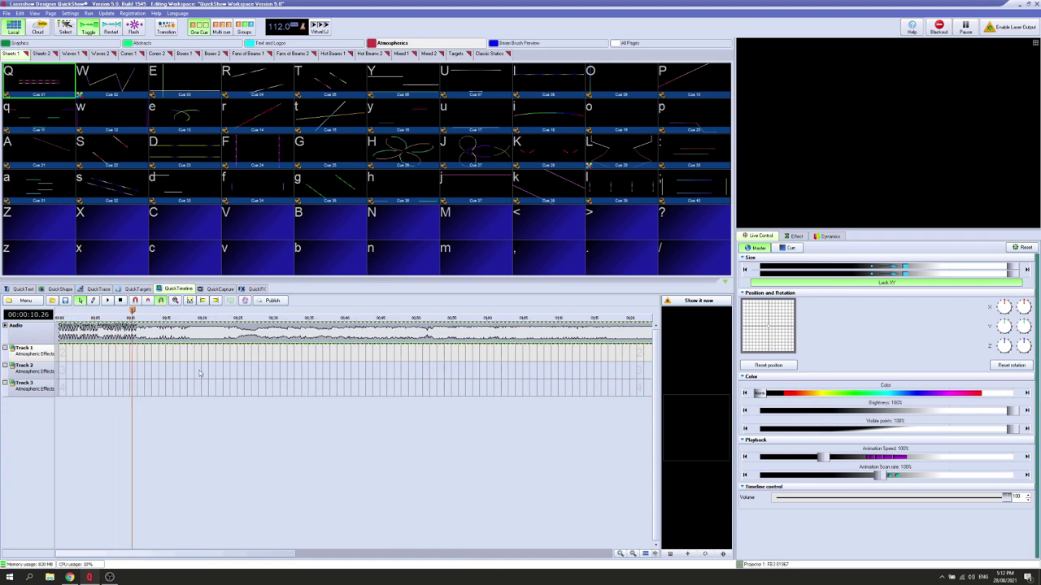
- Change the show's time measurement from seconds to BPM in the show properties
left_click(26, 300)
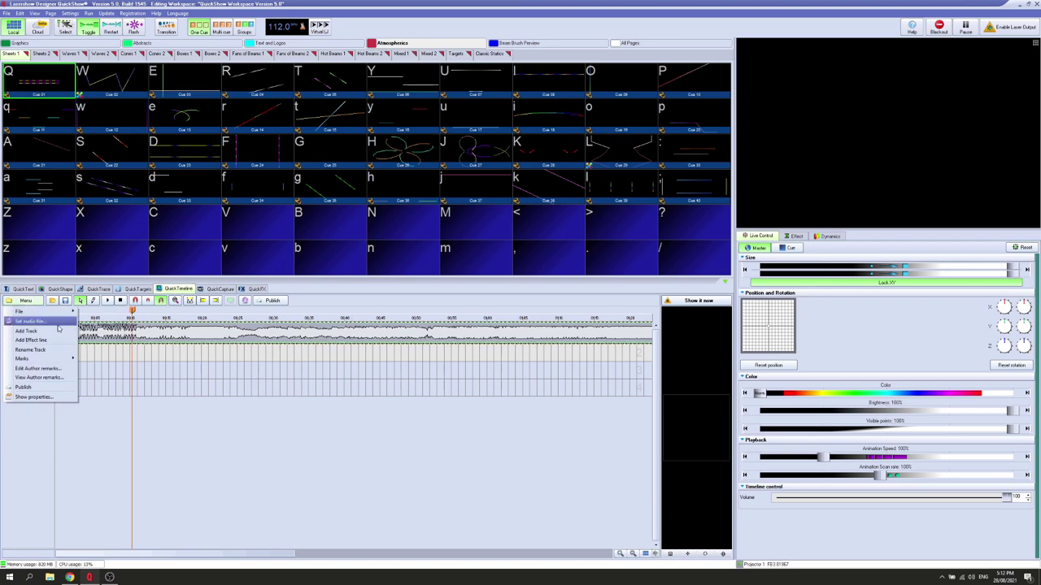
left_click(33, 397)
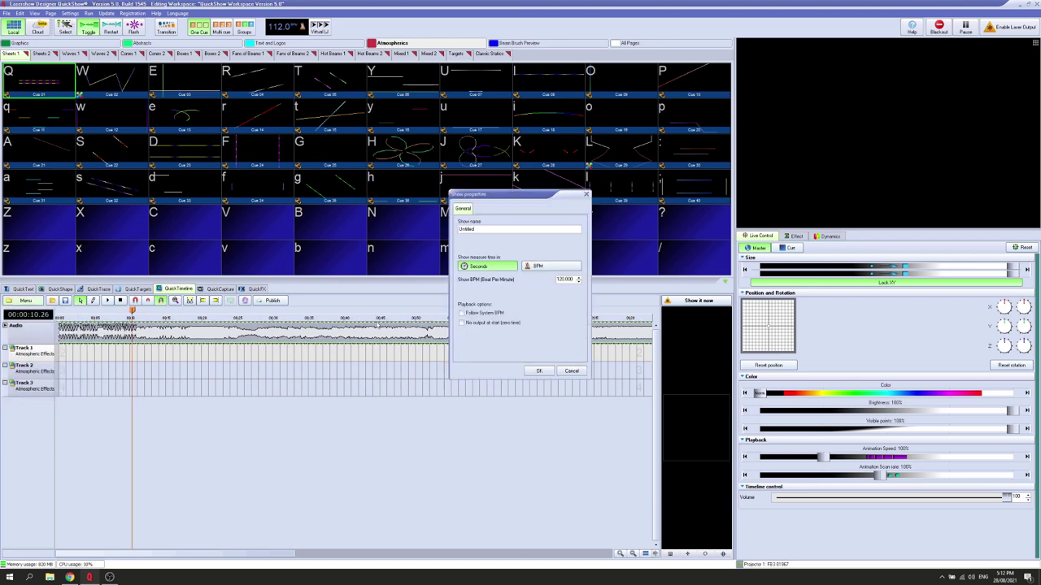
left_click_drag(504, 195, 443, 190)
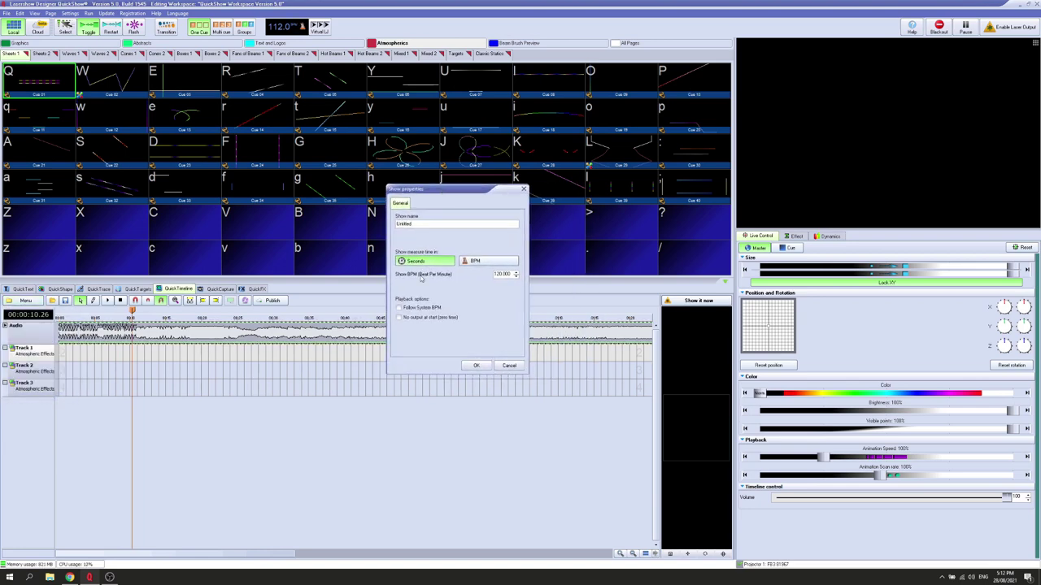
left_click(485, 261)
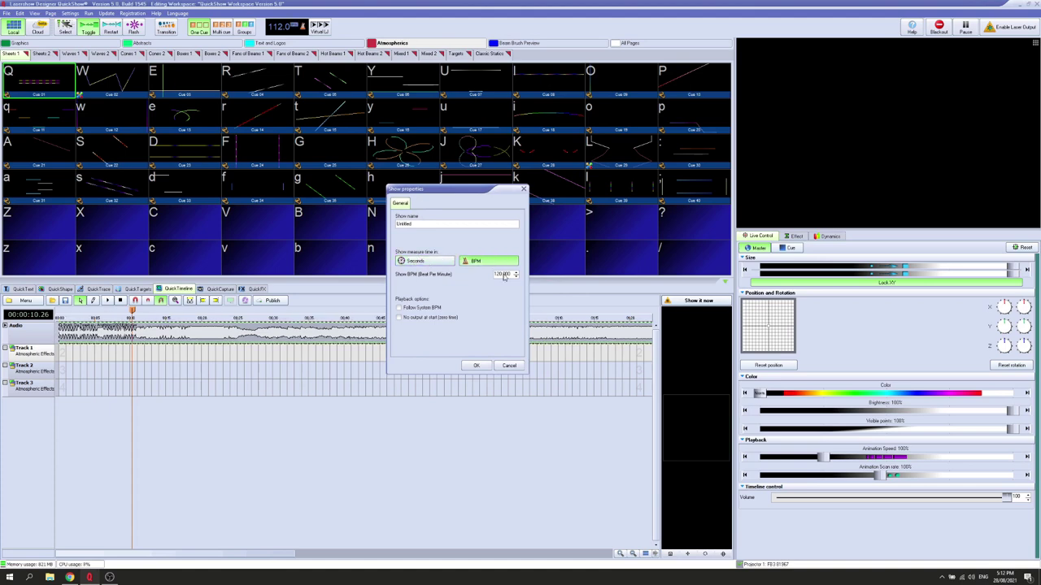
double_click(504, 276)
- Switch to Chrome, search for "D-Sturb & Da Tweekaz - Anything (2021 Edit) bpm" and find the song's BPM on Tunebat
left_click(70, 577)
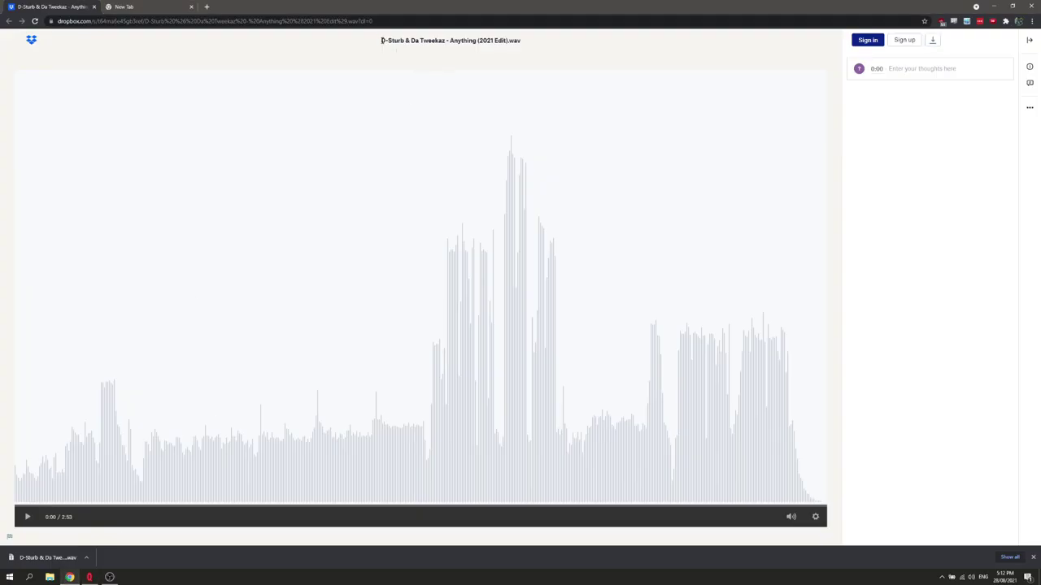
left_click_drag(382, 40, 505, 40)
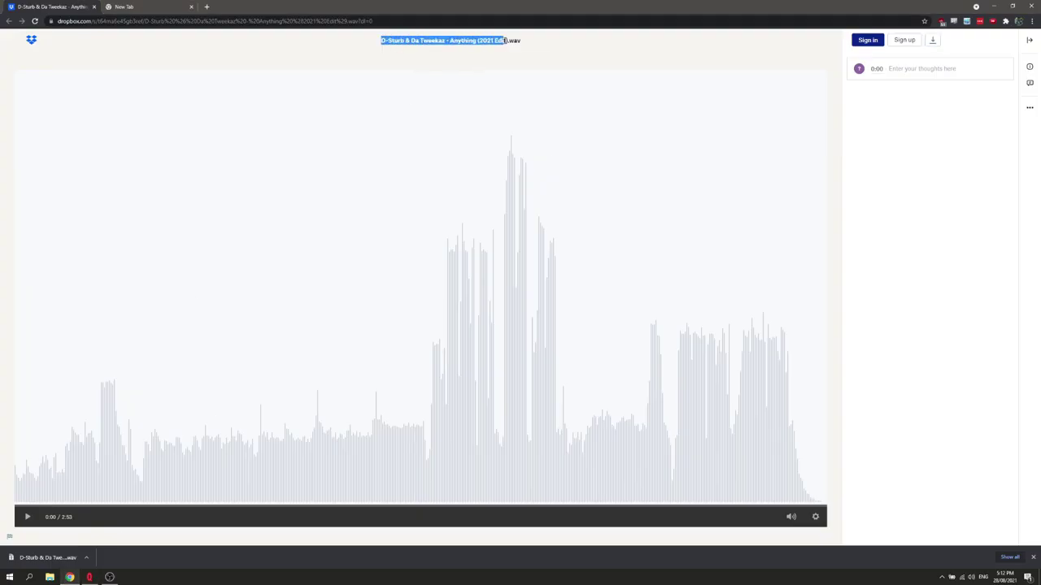
left_click(140, 6)
type("D-Sturb & Da Tweekaz - Anything (2021 Edit)")
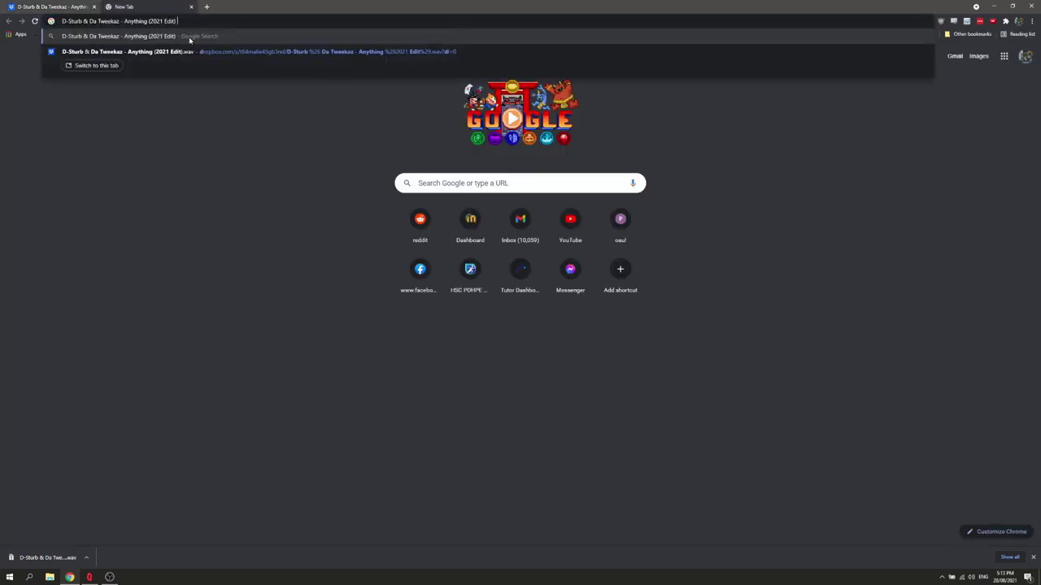
key("Return")
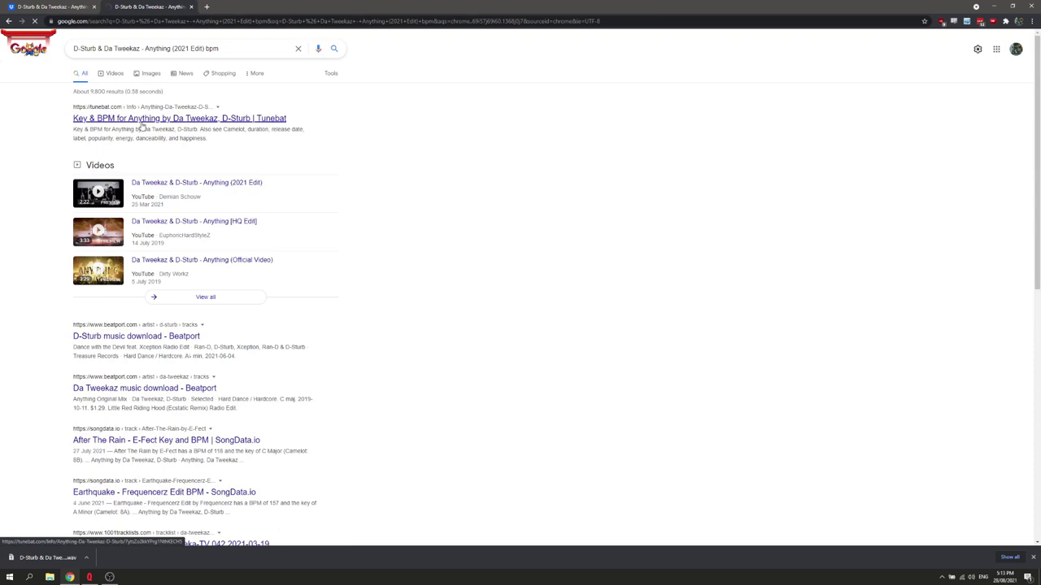
left_click(207, 120)
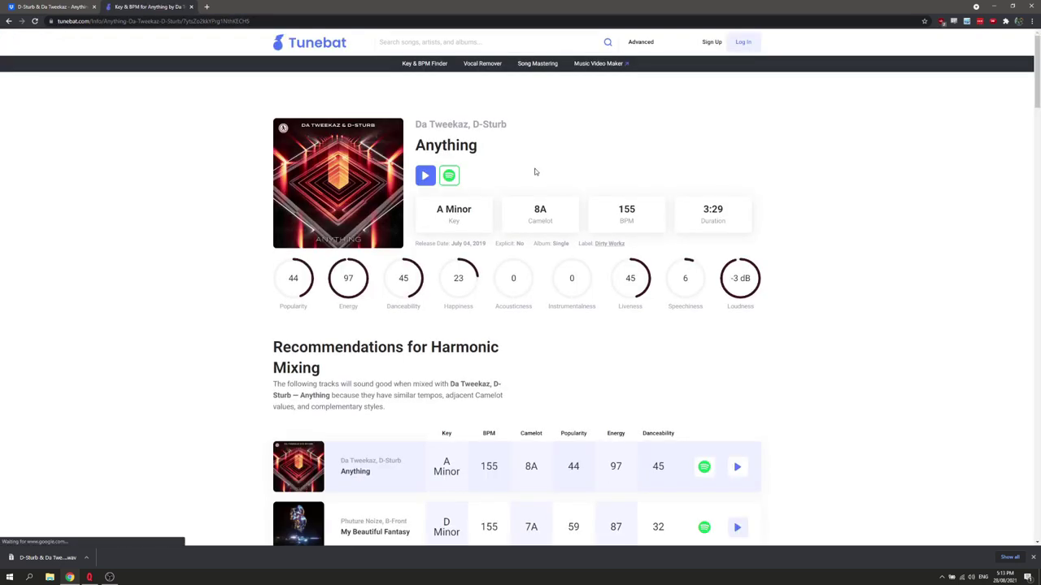
left_click_drag(619, 209, 640, 211)
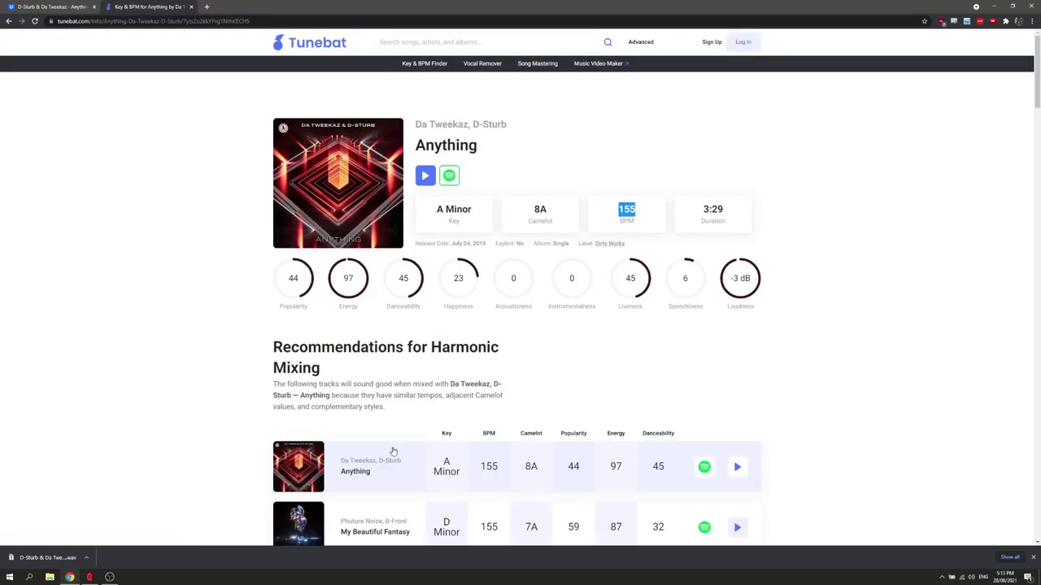
- Return to QuickShow and set the show BPM to 155
left_click(89, 577)
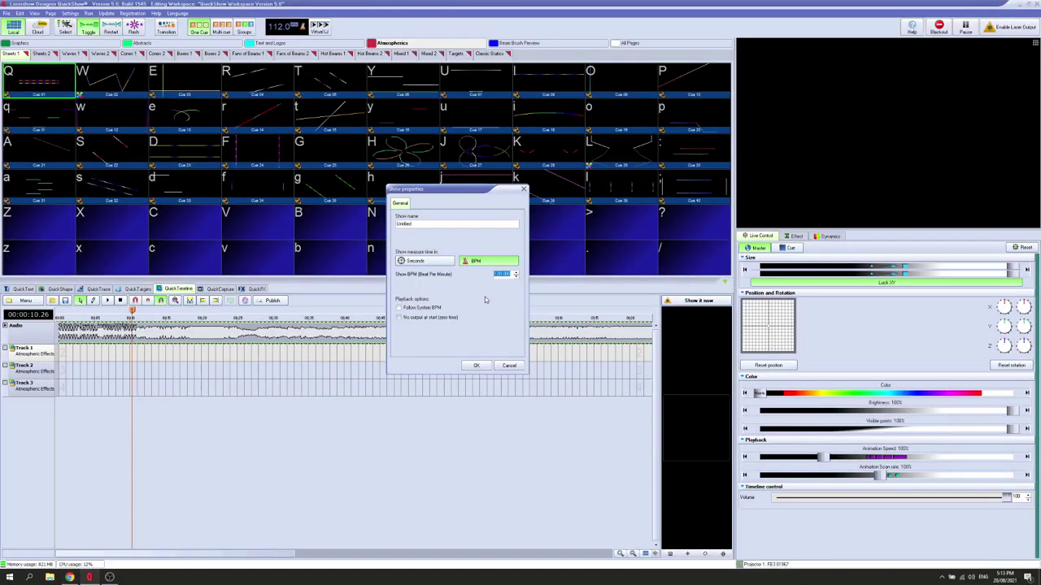
type("15")
left_click(479, 365)
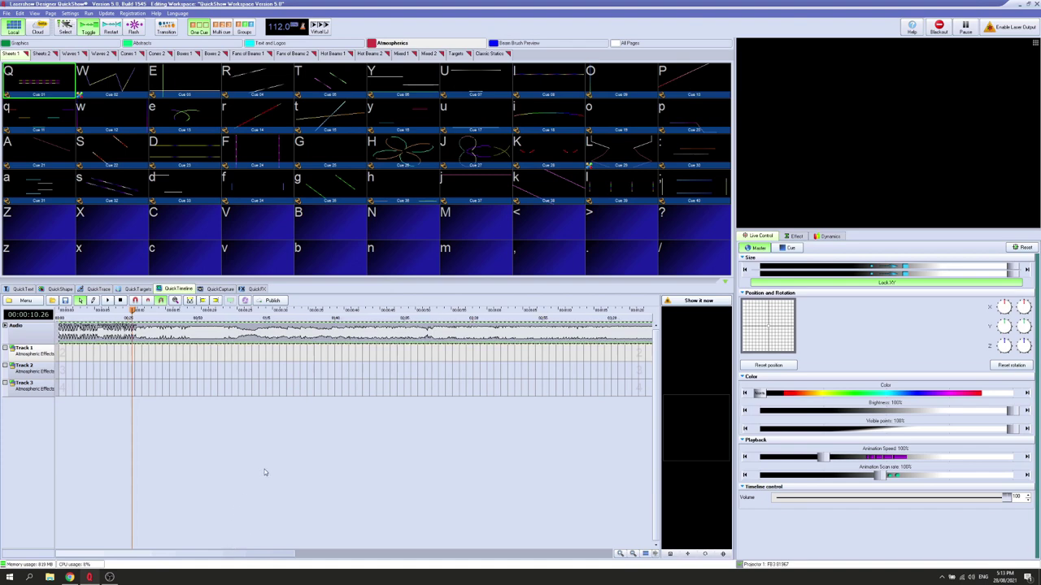
- Place the playhead near the start of Track 1, at about beat 2.6
scroll(264, 472, "down", 2)
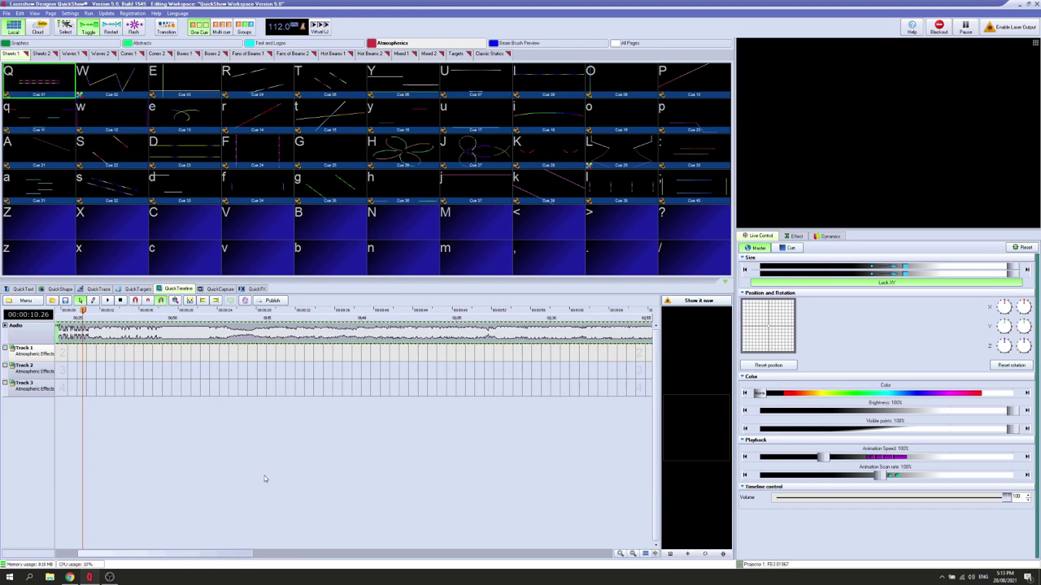
left_click_drag(200, 552, 115, 550)
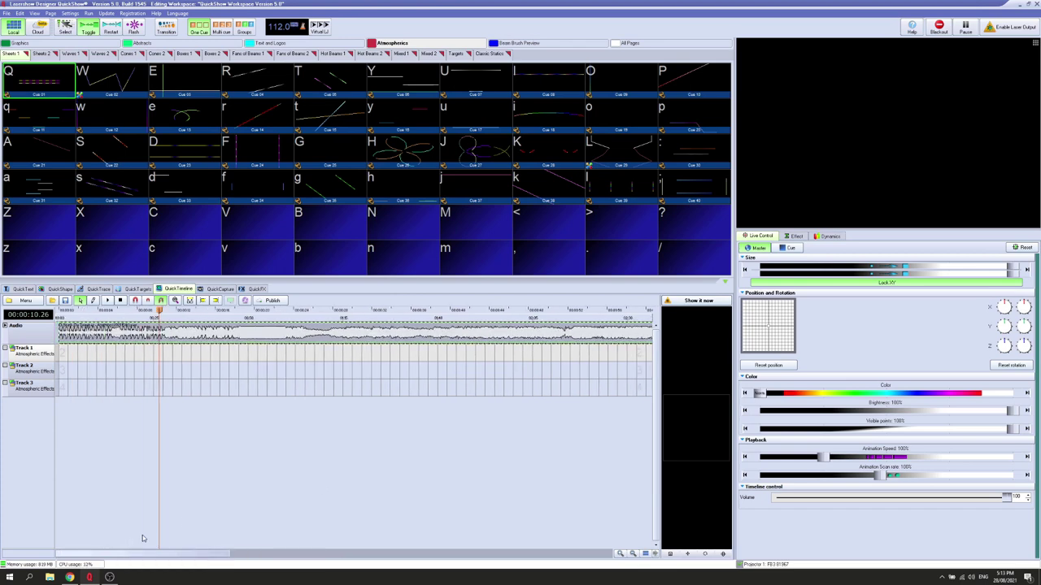
left_click_drag(70, 352, 105, 355)
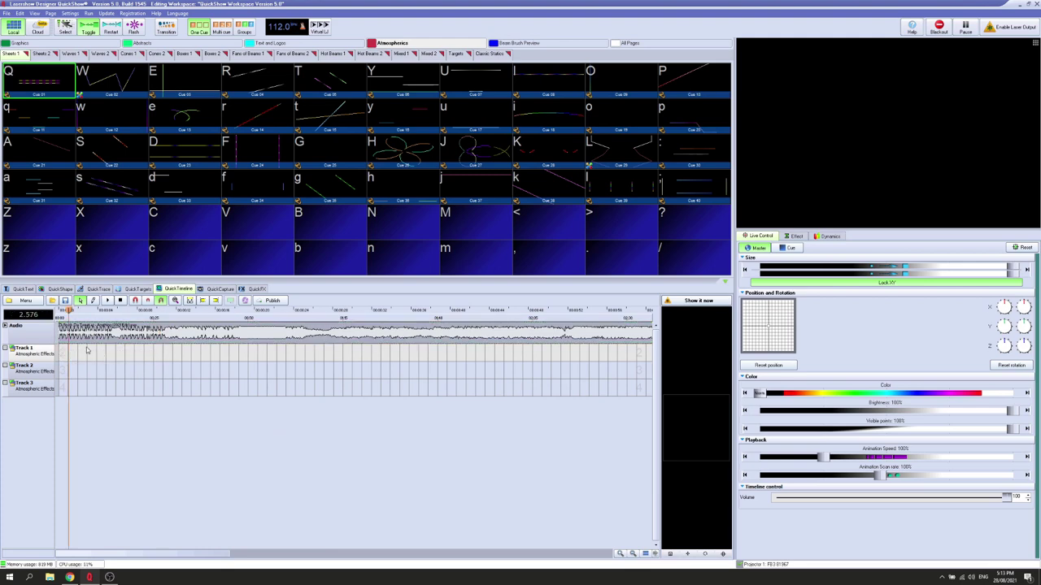
- Preview Cue 30 on the Sheets 1 page and stop its output
left_click(342, 188)
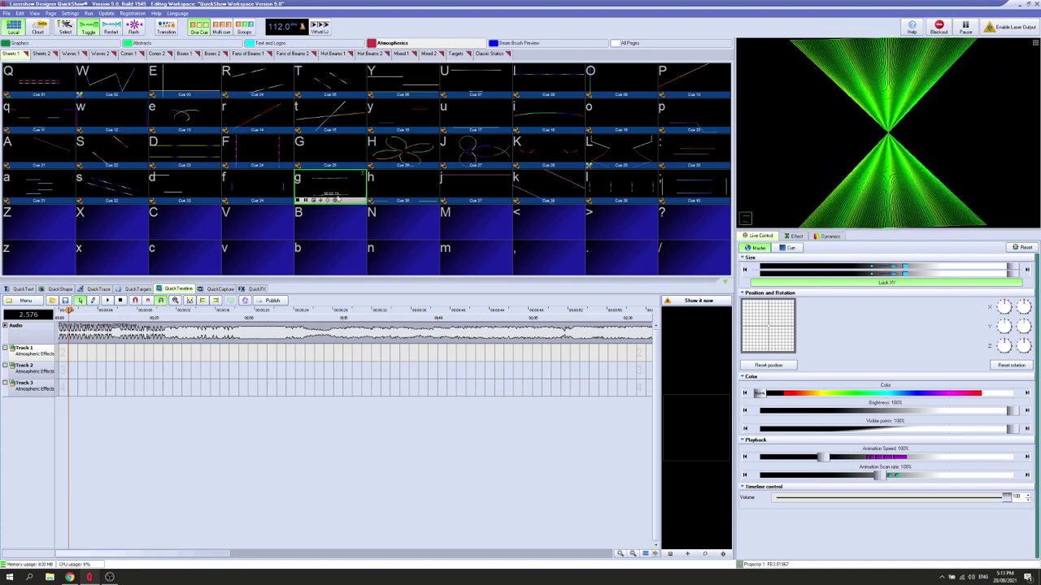
left_click(341, 190)
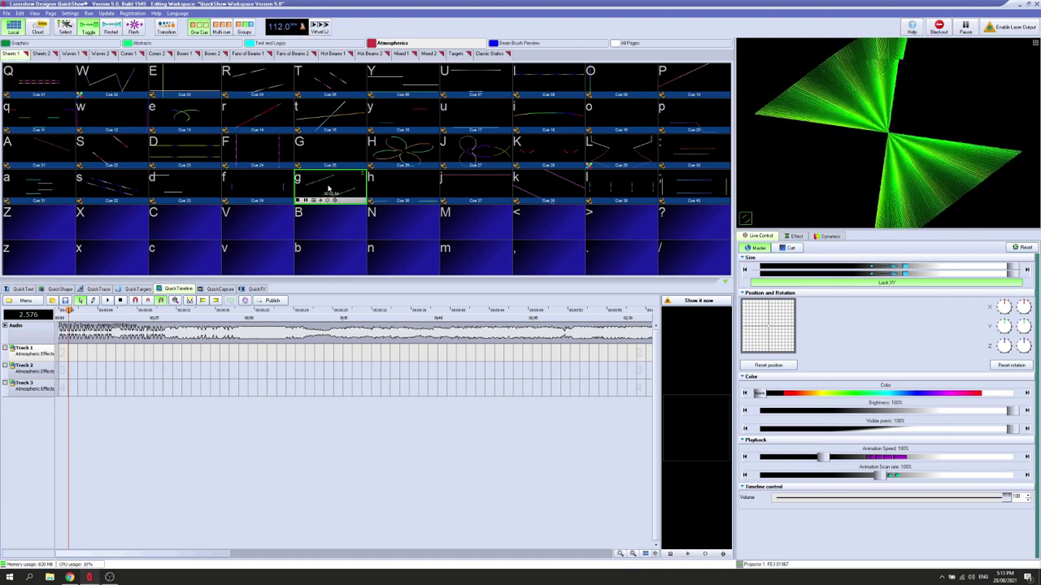
left_click(328, 188)
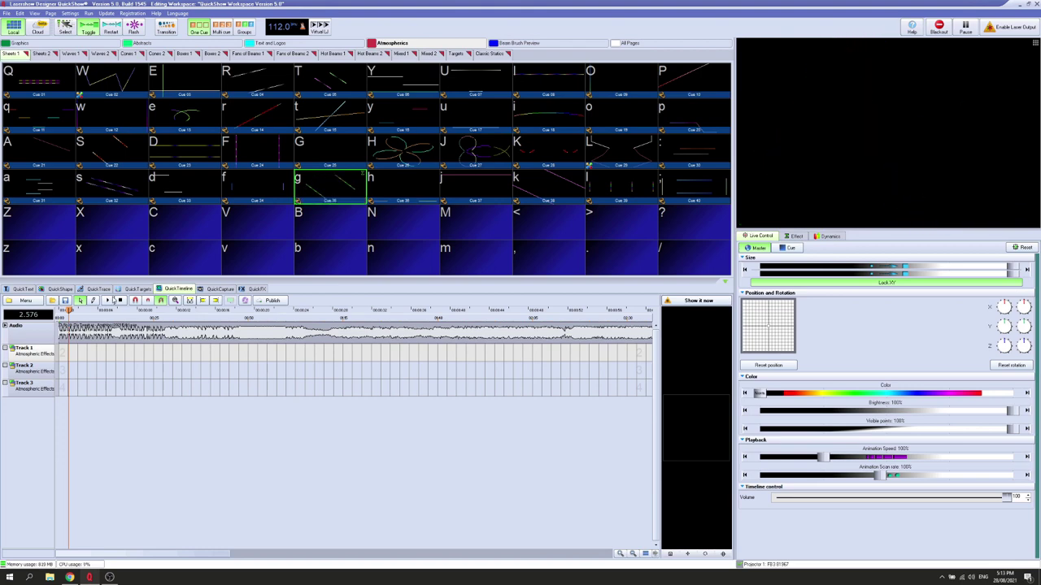
- Play the song from about 16.1 on the timeline, and again from the very start, to check the playback
left_click(90, 356)
left_click_drag(120, 382, 86, 368)
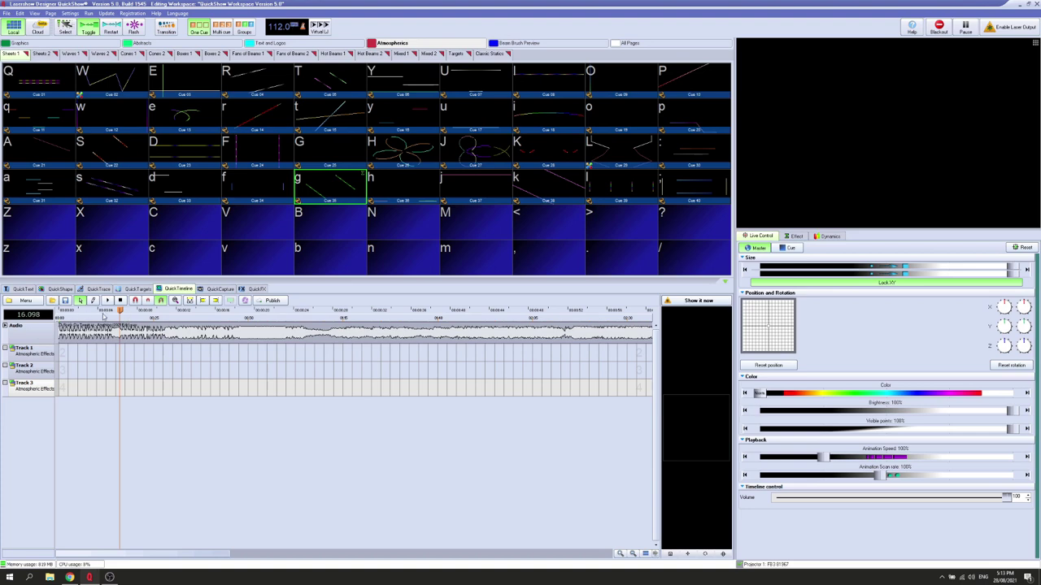
left_click(120, 301)
key("space")
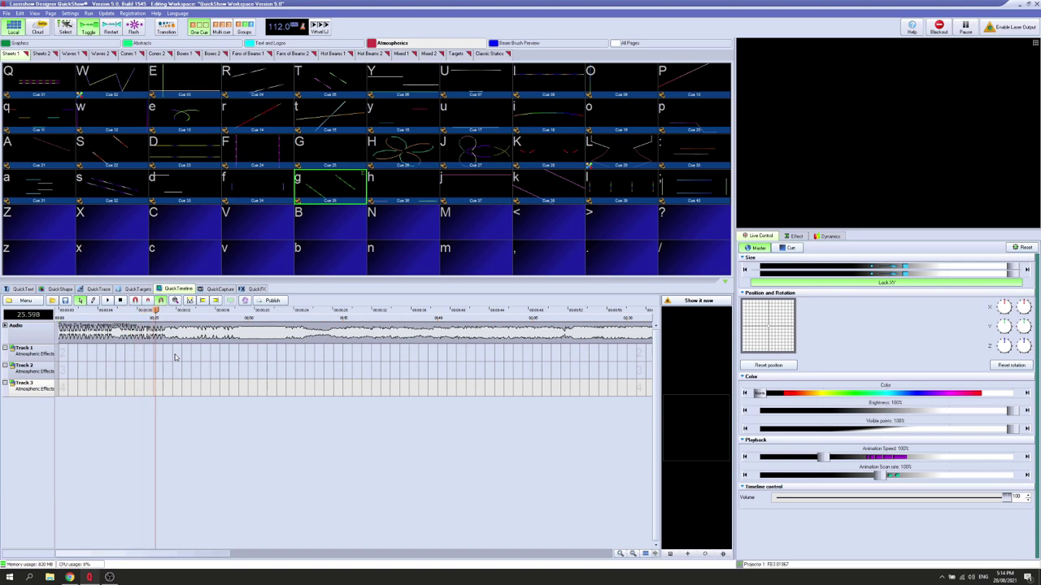
left_click(111, 304)
left_click_drag(175, 315, 50, 316)
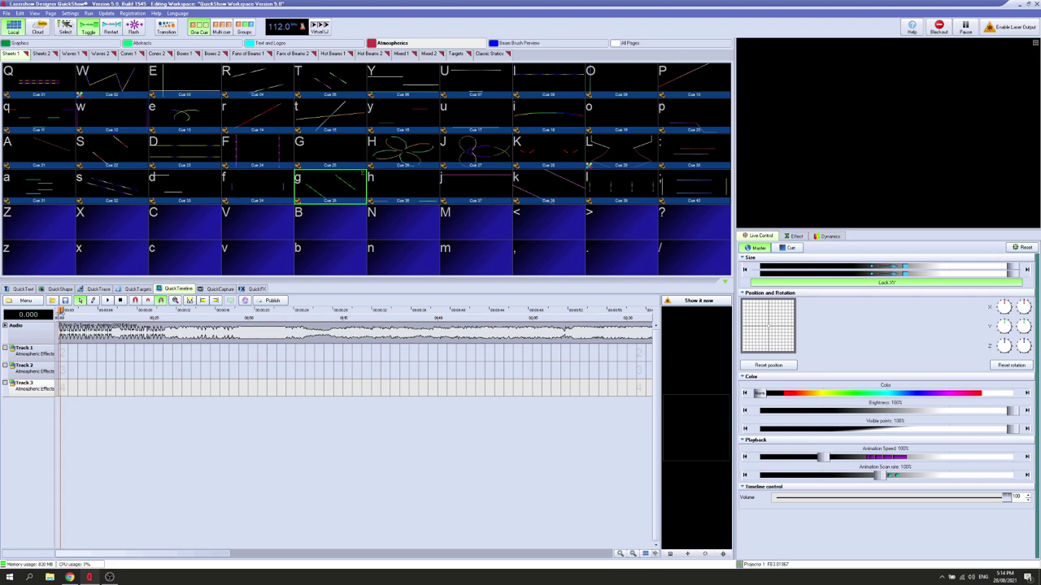
left_click(109, 301)
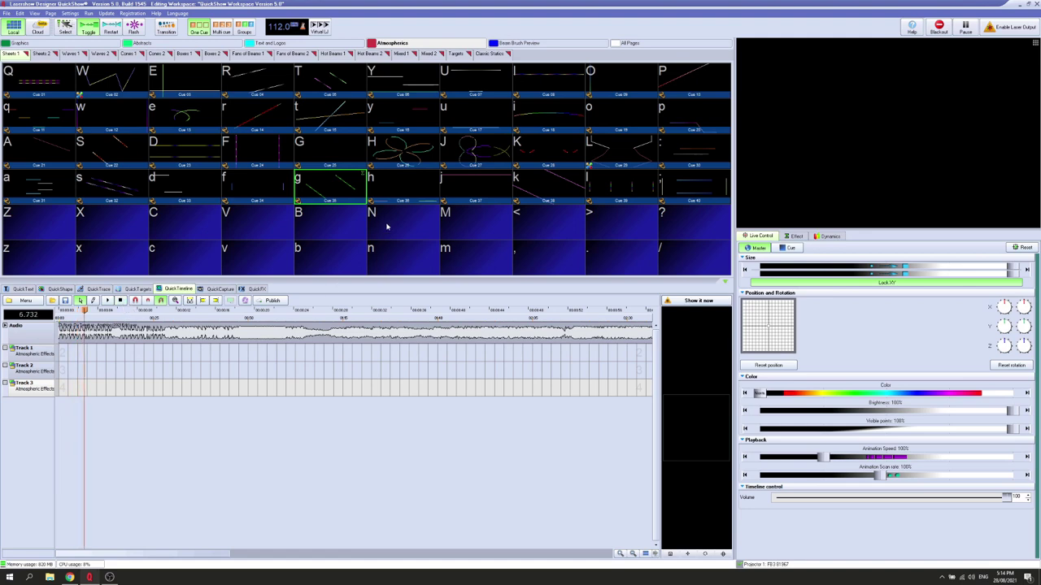
- Add a new cue page named "Anything" after the Classic Statics page
left_click(494, 54)
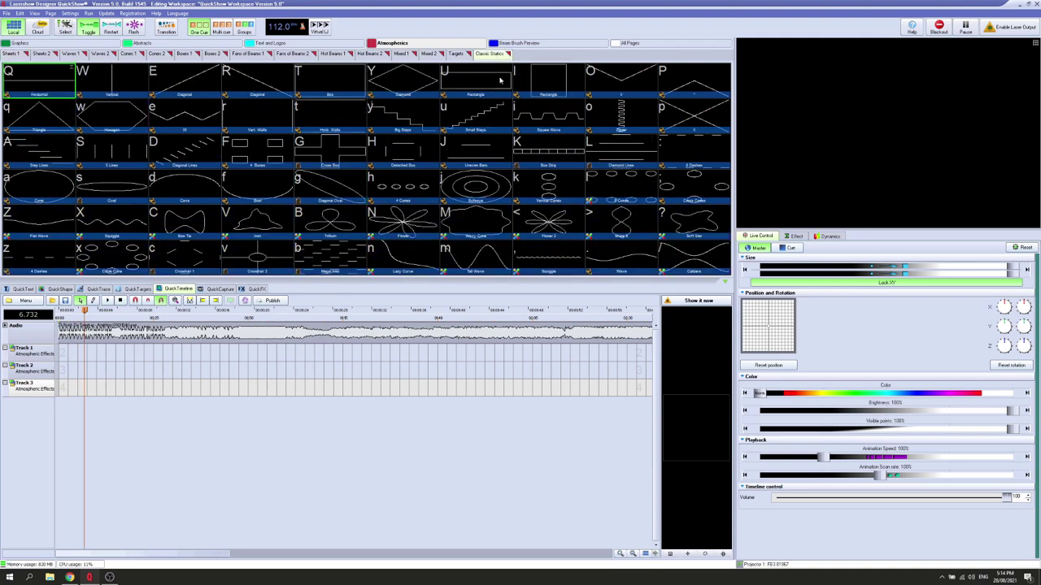
right_click(491, 56)
left_click(512, 59)
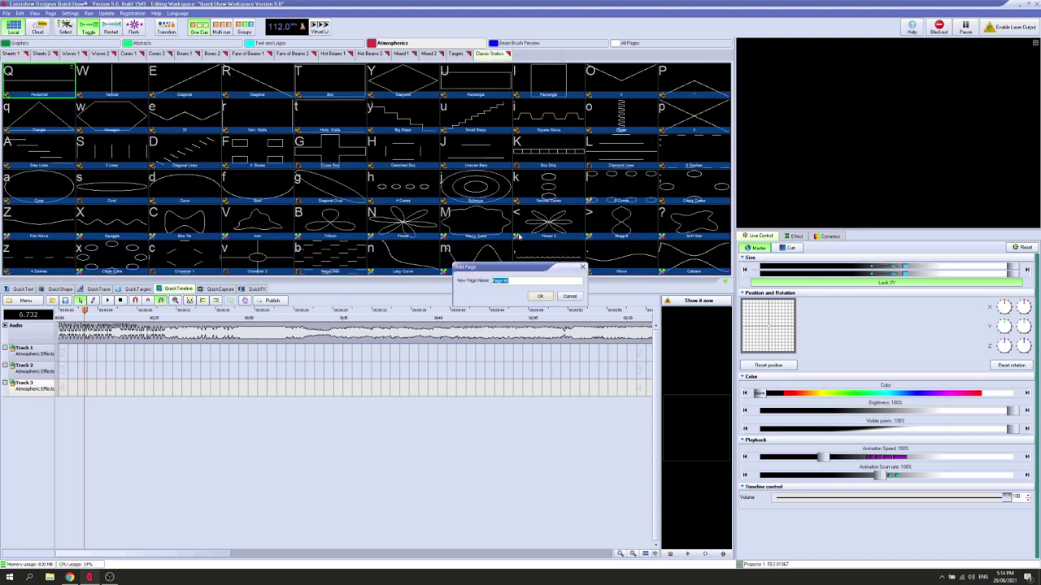
type("Anything")
key("Return")
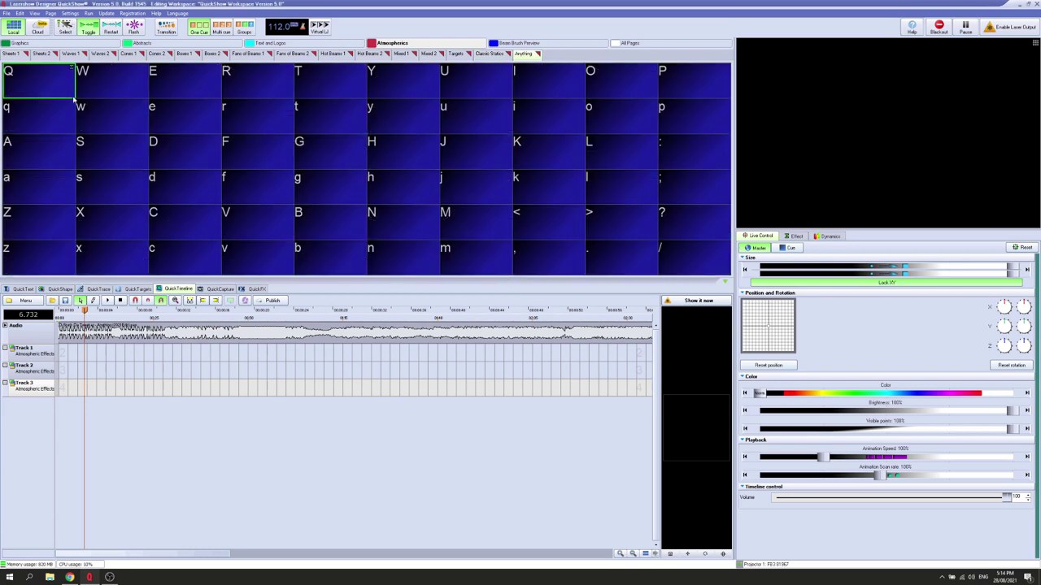
right_click(43, 87)
mouse_move(73, 91)
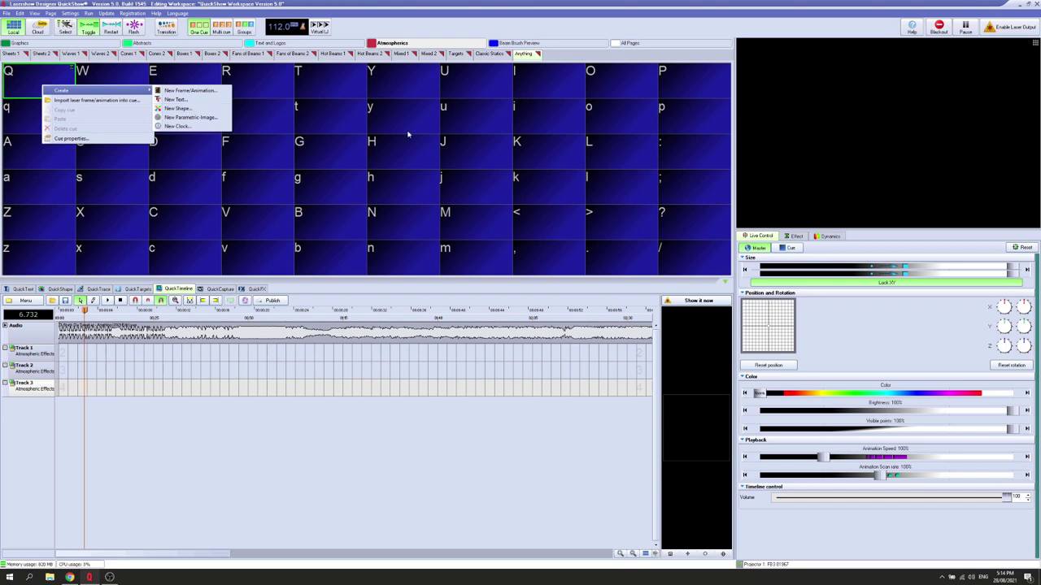
left_click(351, 90)
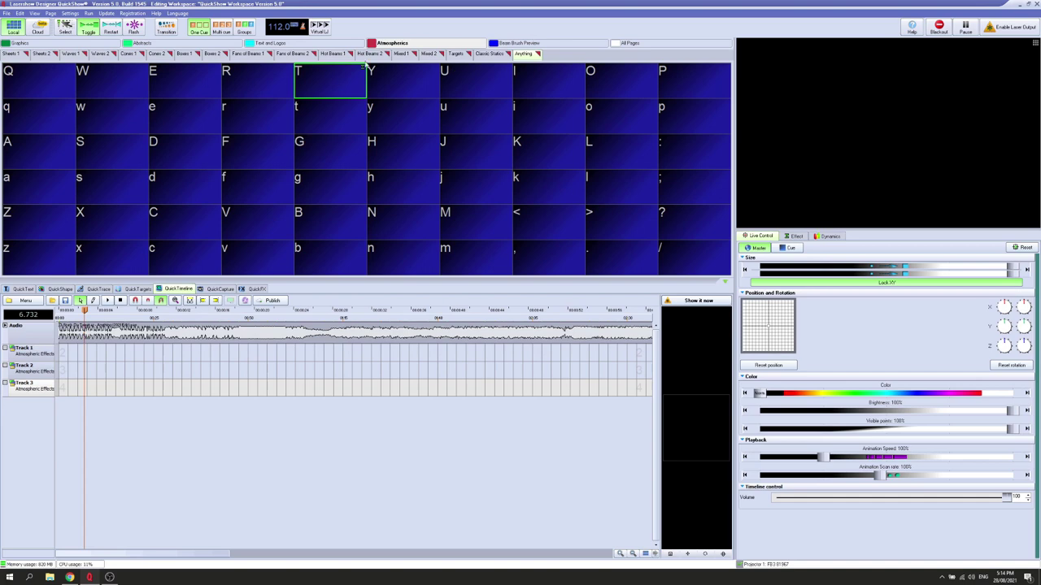
- Preview Cue 13 on the Sheets 1 page and stop its output
left_click(11, 53)
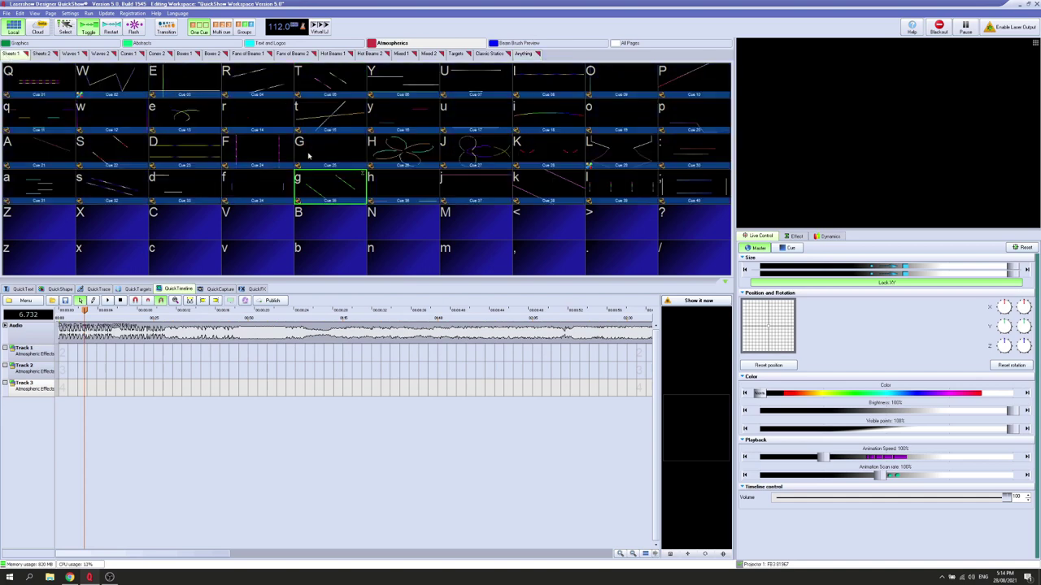
left_click(175, 114)
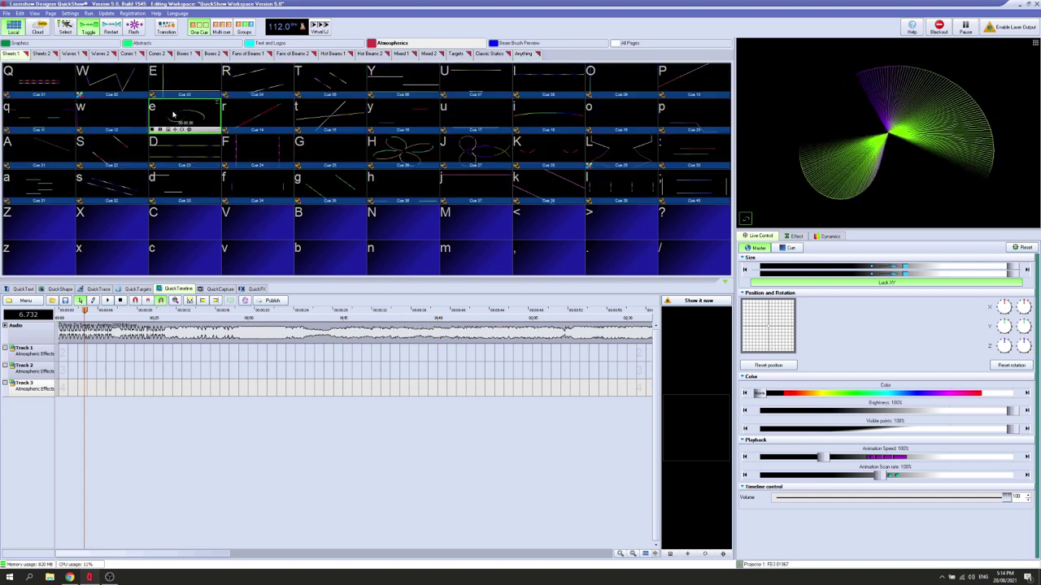
right_click(177, 109)
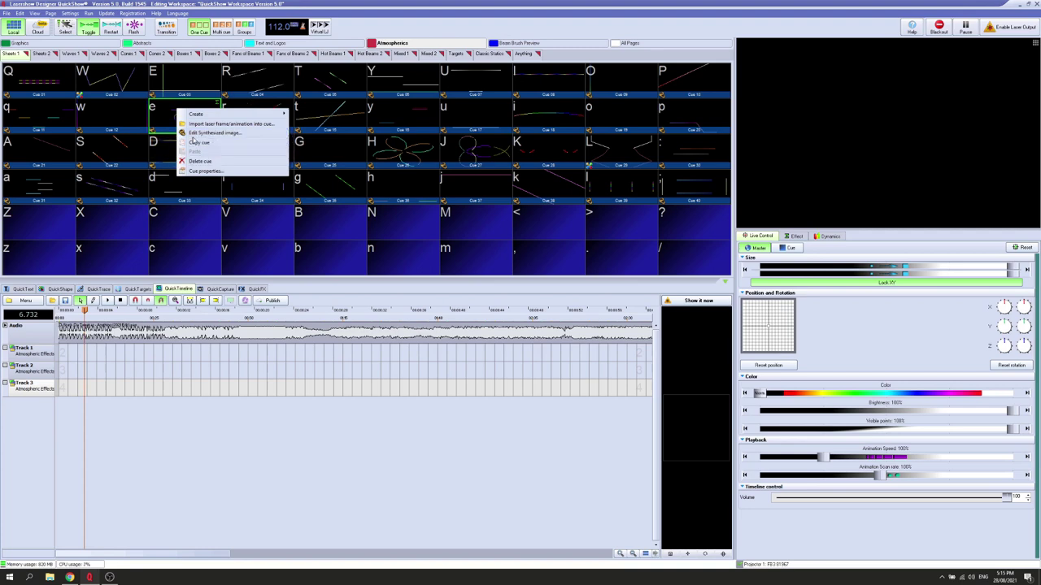
left_click(156, 115)
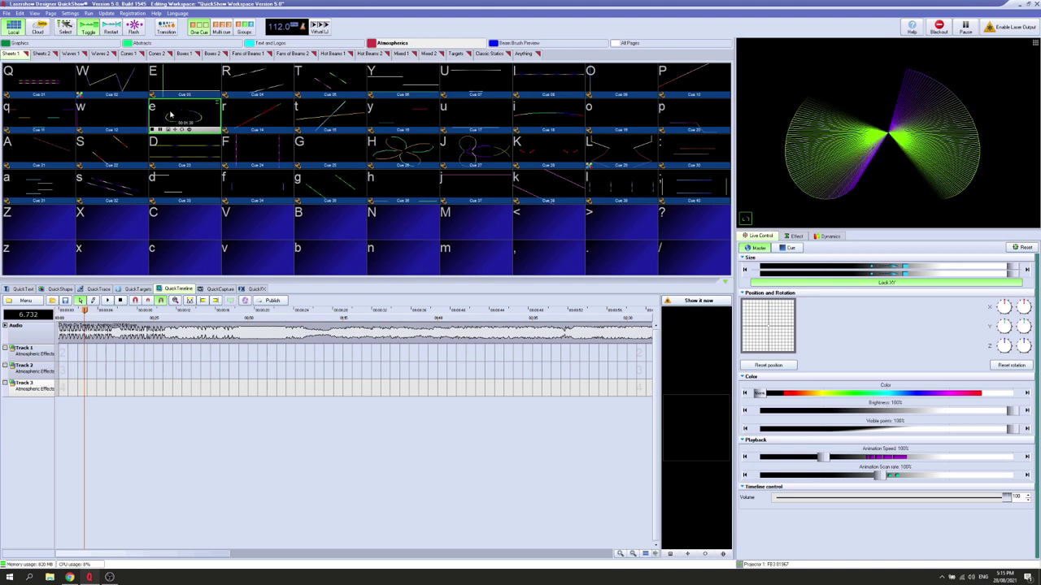
left_click(185, 122)
left_click(186, 121)
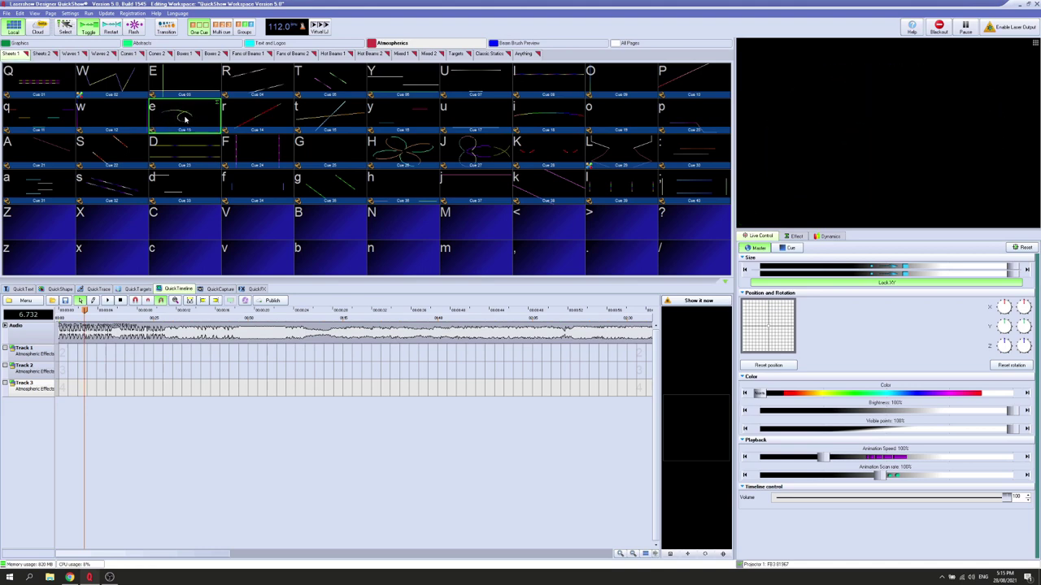
- Copy Cue 13 from the Sheets 1 page into the first cell of the Anything page
right_click(183, 118)
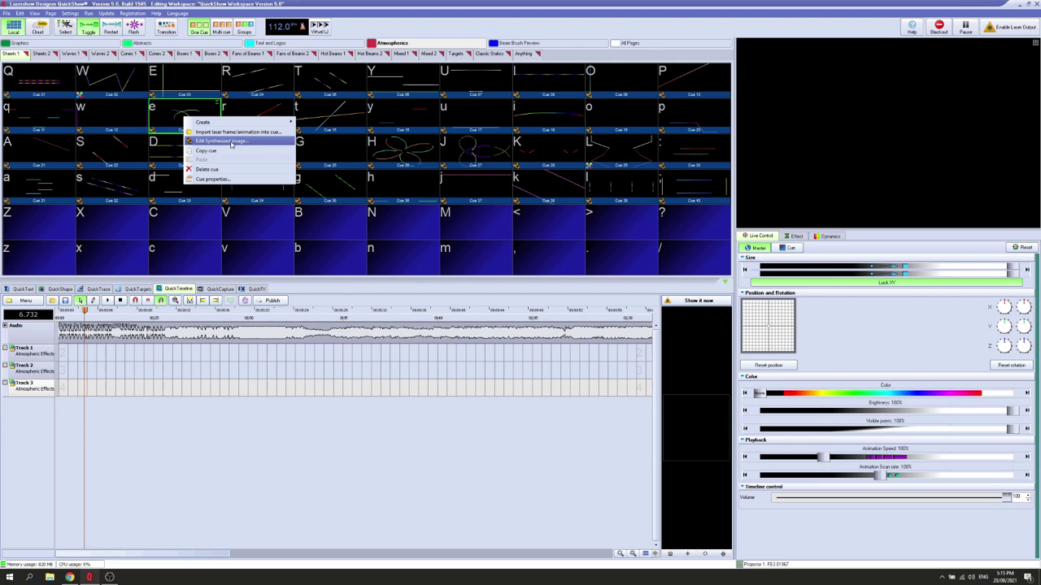
left_click(168, 114)
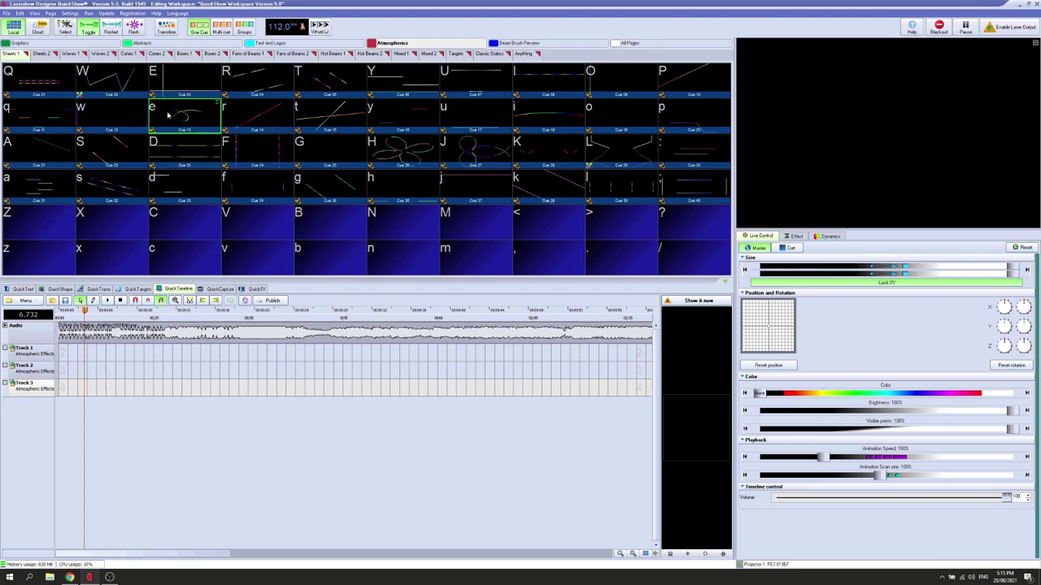
left_click(522, 55)
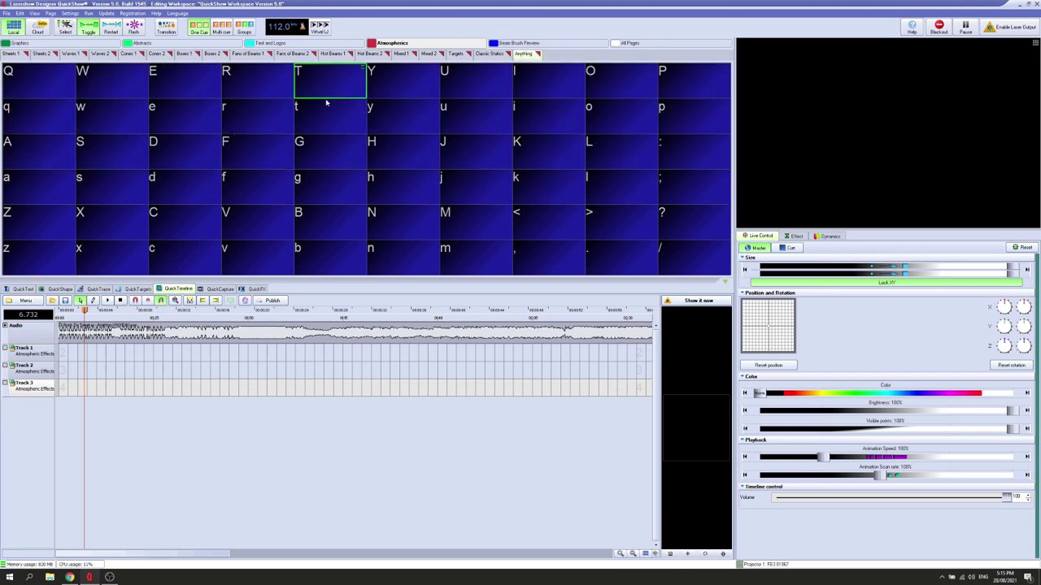
right_click(31, 77)
left_click(37, 79)
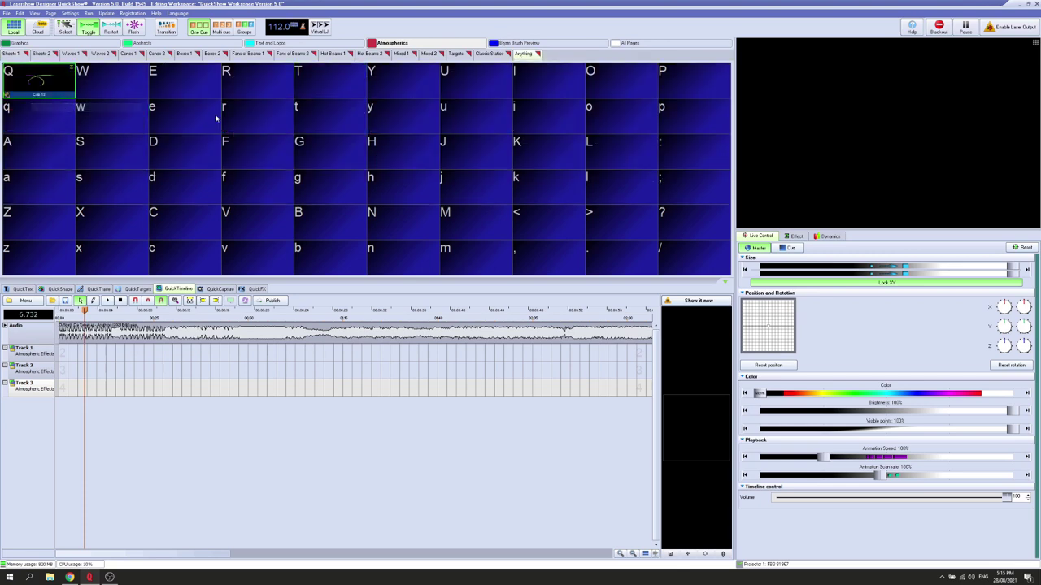
- Open the pasted cue in the Advanced Image Synthesizer and delete its color effect
left_click(23, 76)
right_click(32, 79)
left_click(90, 110)
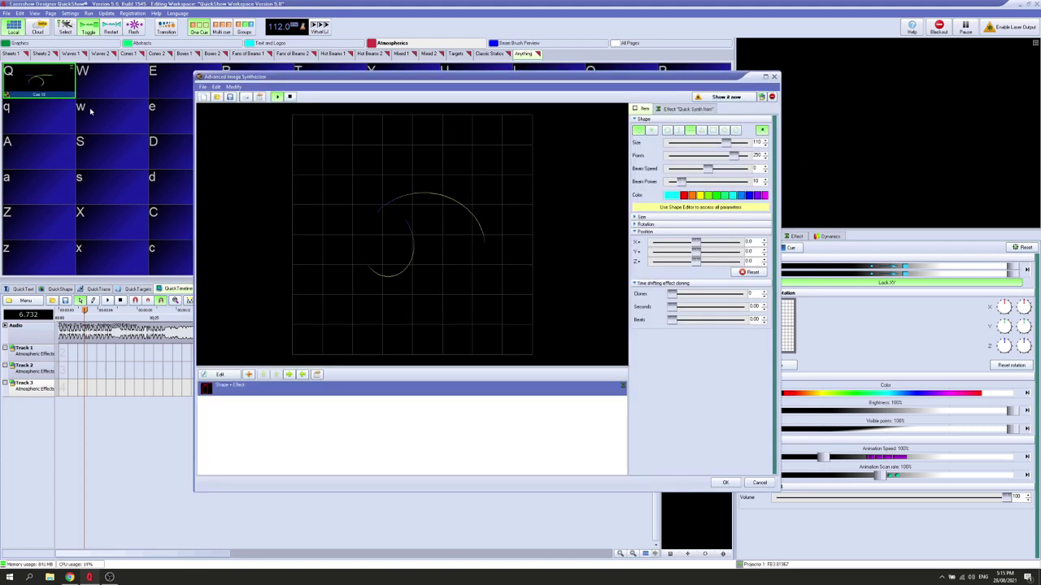
left_click(687, 108)
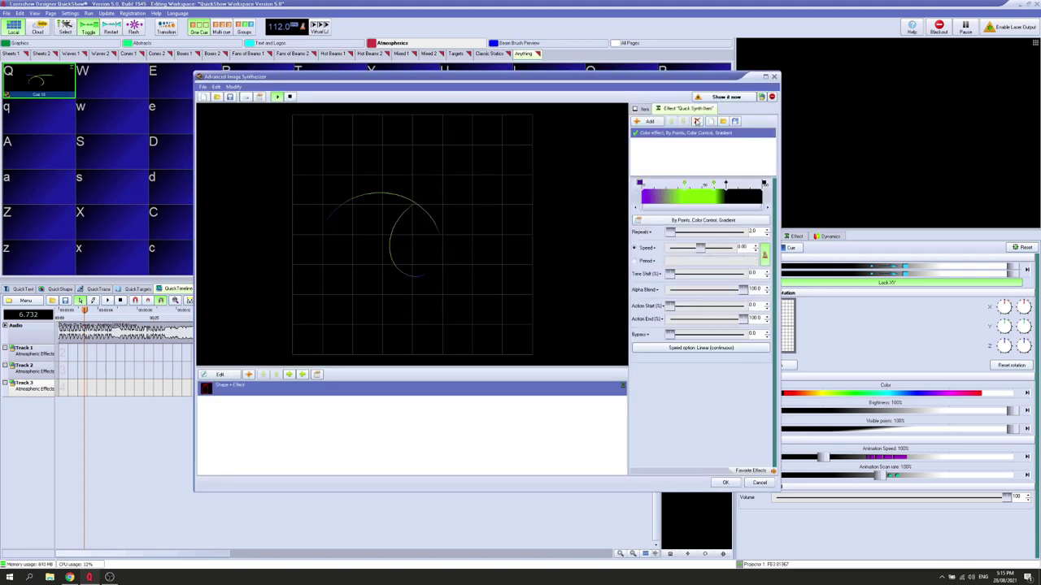
left_click(643, 108)
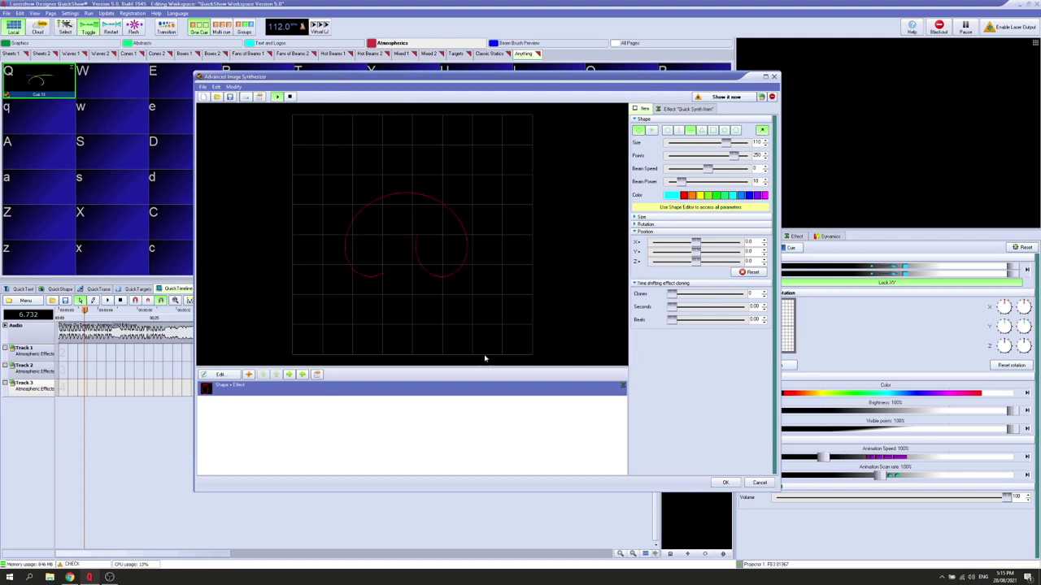
- Reduce the shape to a plain horizontal line without effects in the shape editor, and set its points to 20
right_click(331, 395)
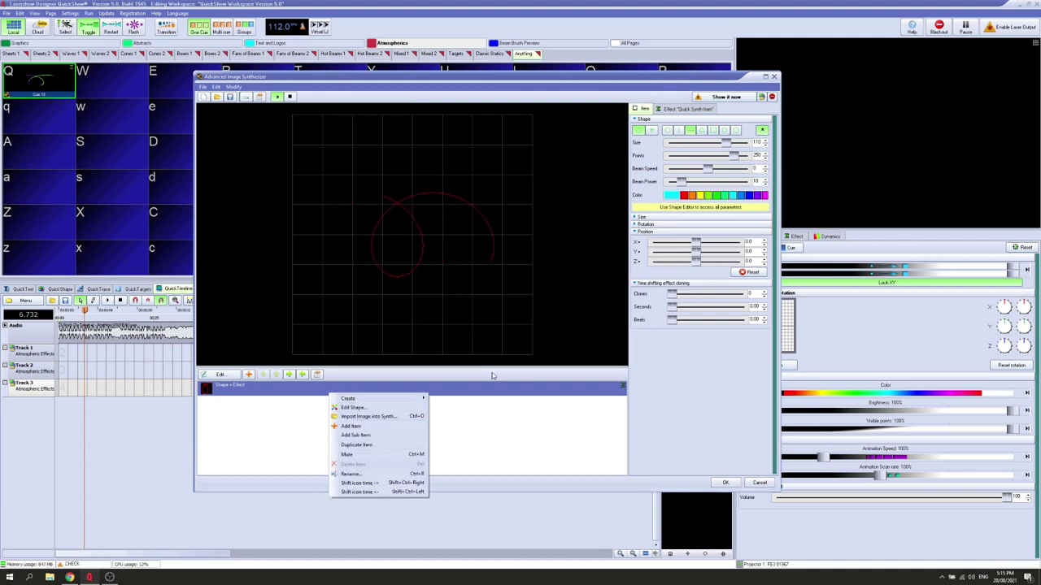
left_click(343, 407)
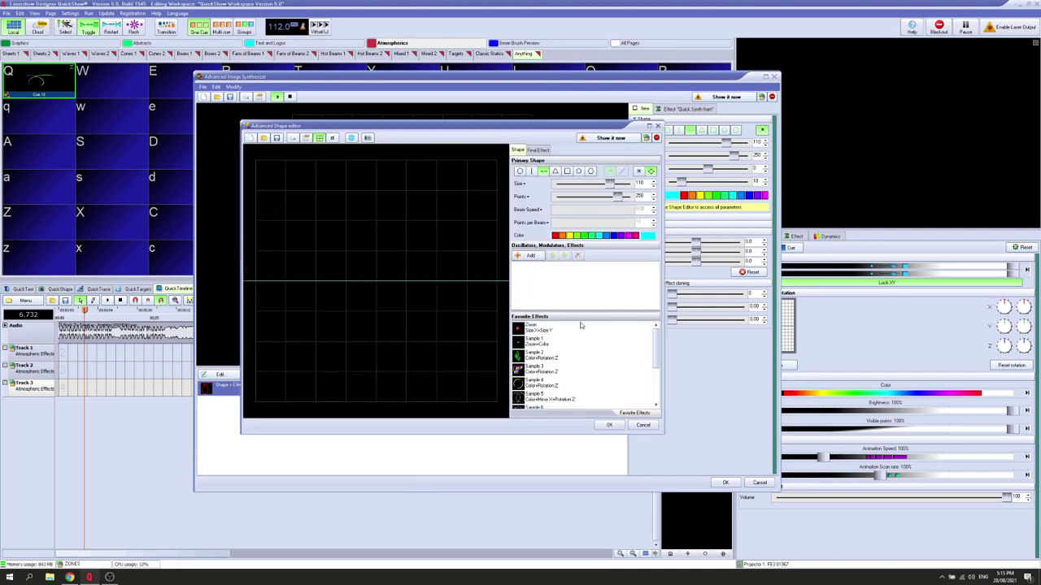
left_click(606, 423)
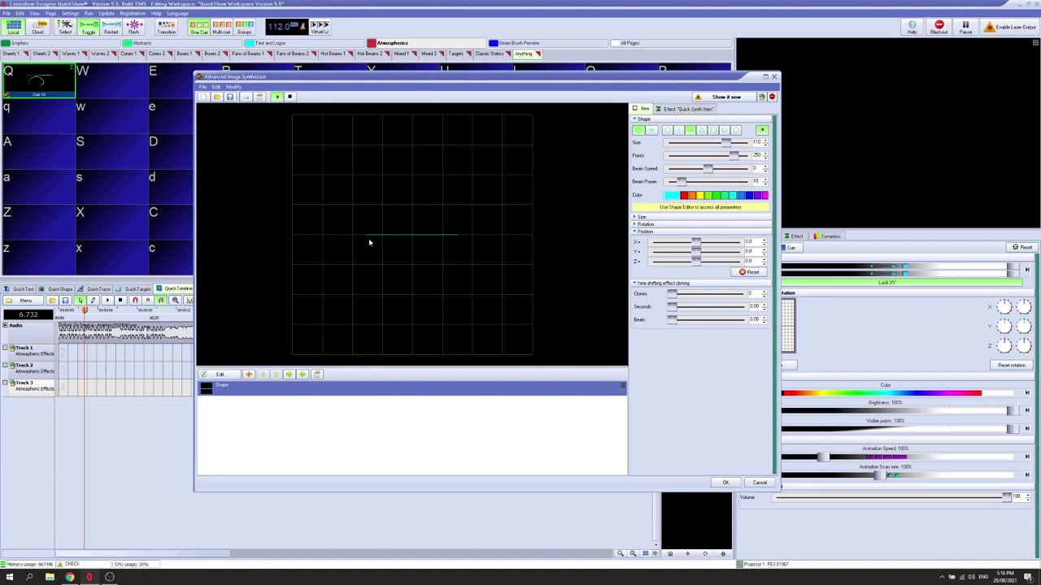
left_click_drag(734, 155, 673, 157)
left_click_drag(674, 157, 682, 156)
- Duplicate the line shape and turn the copy into beams with 5 points and a beam power of 2
right_click(282, 393)
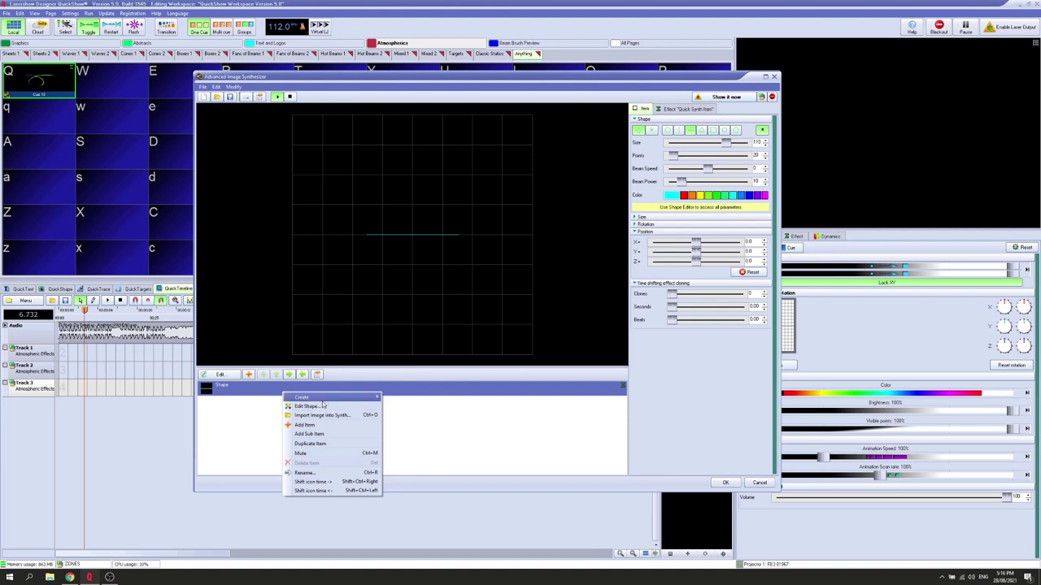
left_click(310, 443)
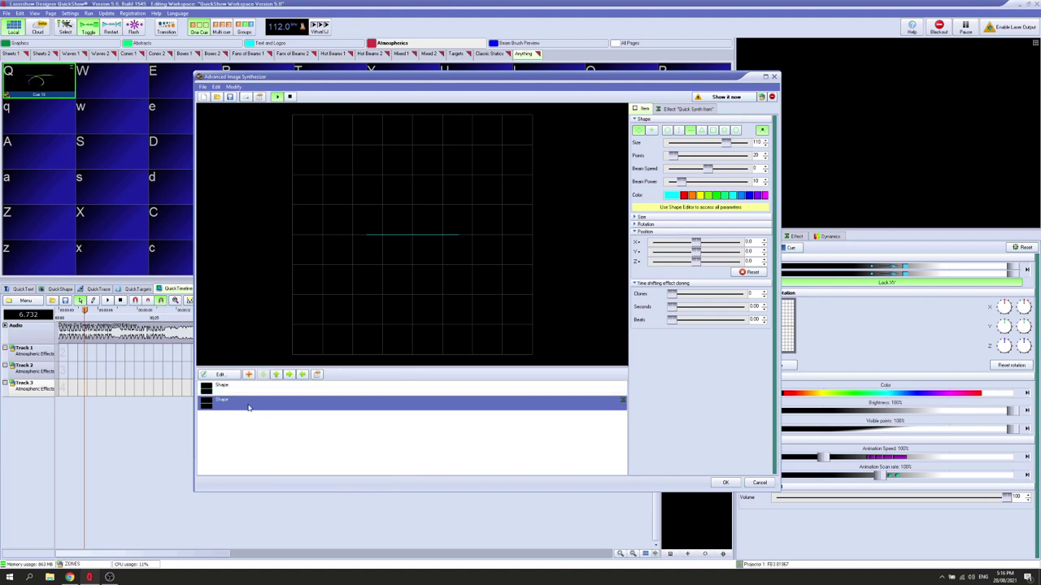
left_click(653, 131)
left_click_drag(701, 157, 680, 159)
left_click(399, 387)
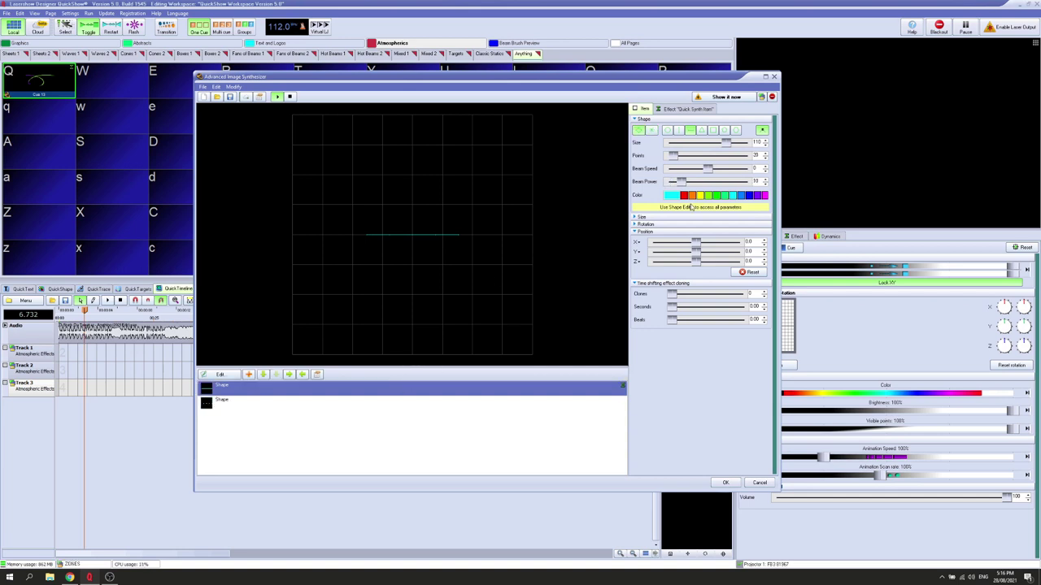
left_click(302, 405)
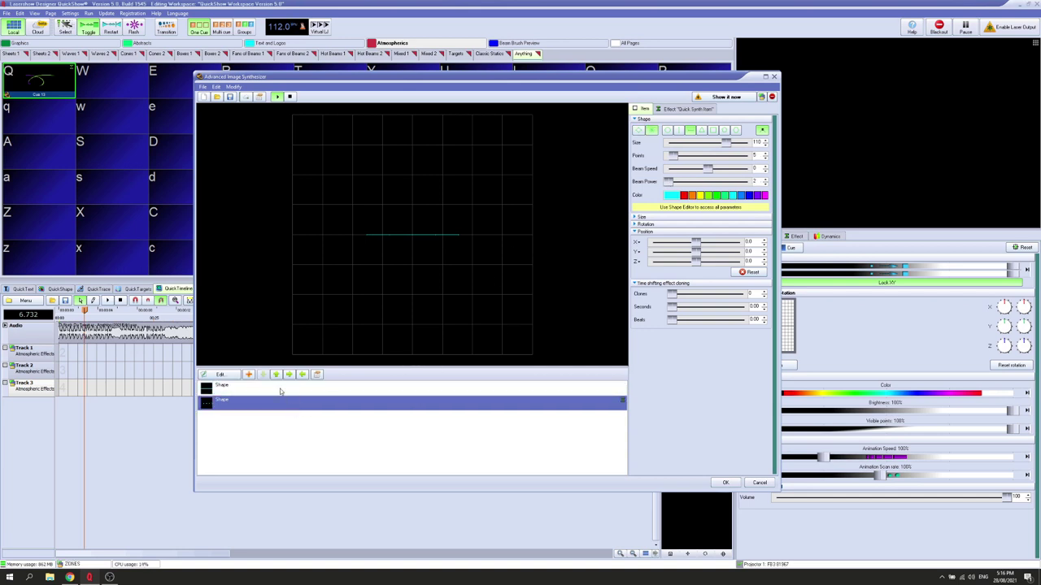
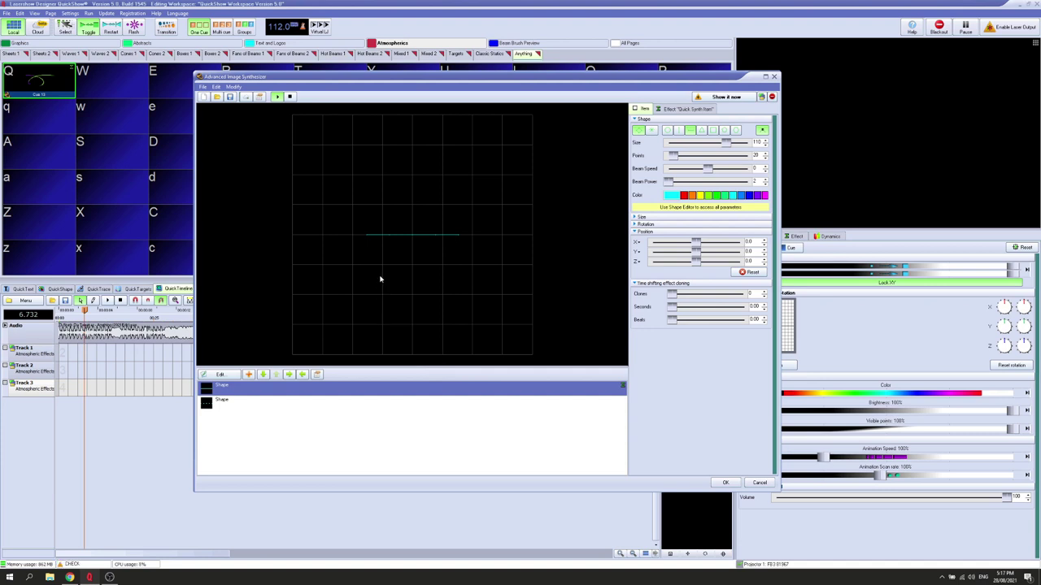
- Nest both shapes inside one container item and select the container
left_click(288, 376)
left_click(262, 417)
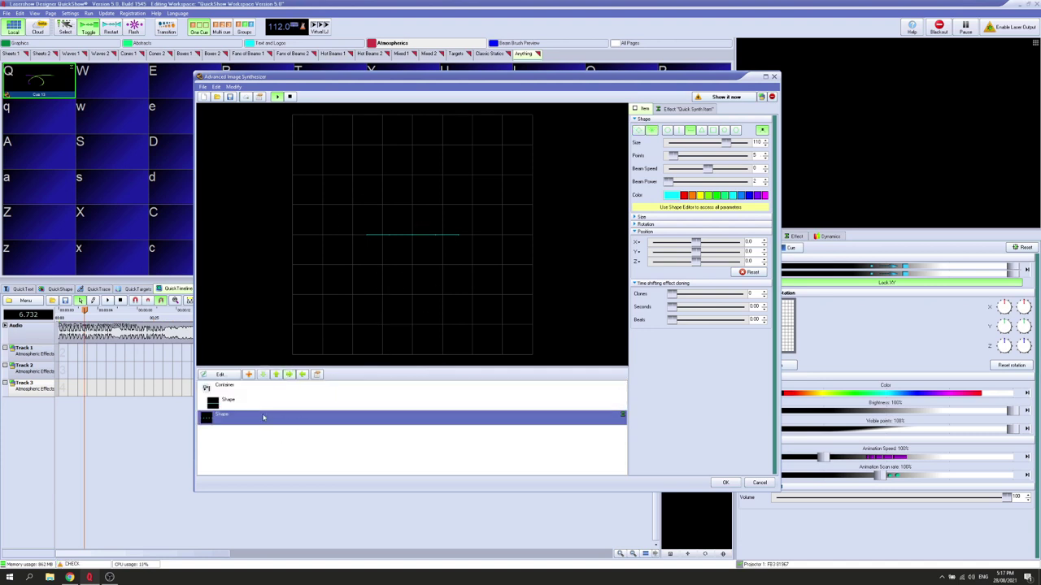
left_click(288, 376)
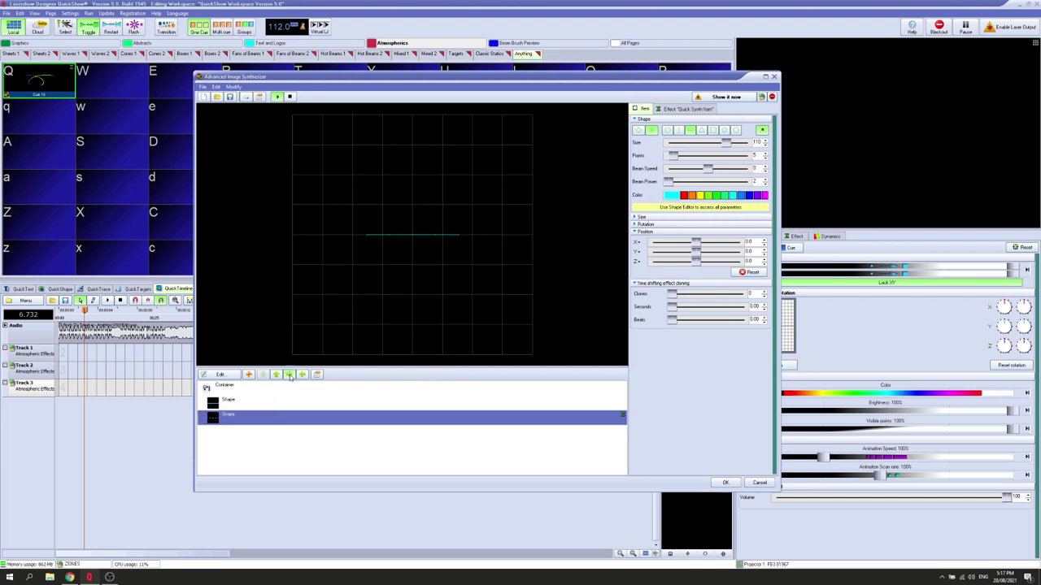
left_click(227, 388)
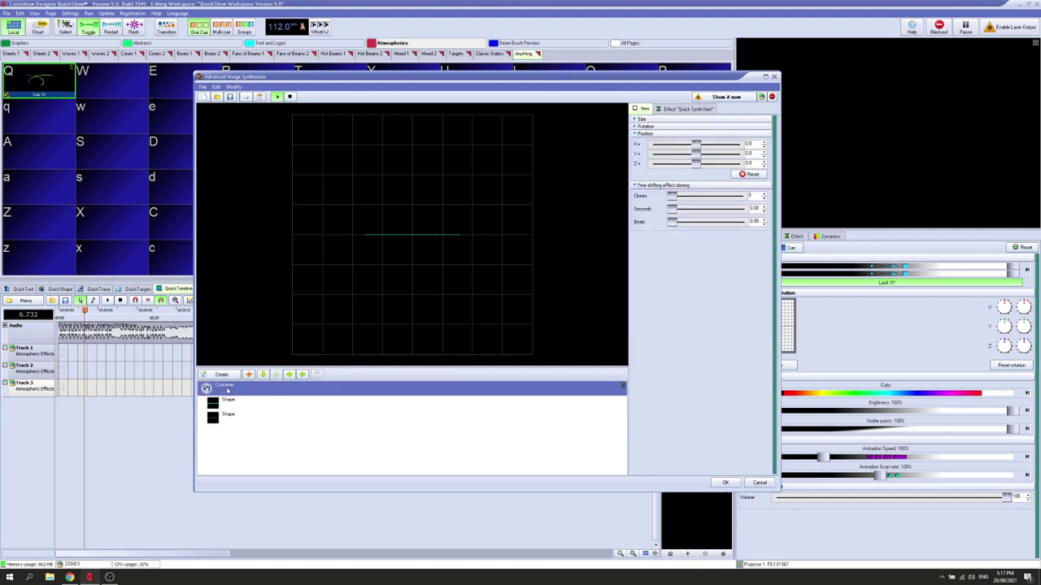
- Add an oscillating geometric Size X effect to the container holding both shapes
left_click(638, 119)
left_click(635, 171)
mouse_move(695, 200)
left_mouse_down()
mouse_move(710, 200)
mouse_move(695, 200)
left_mouse_up()
mouse_move(695, 236)
left_mouse_down()
mouse_move(709, 236)
mouse_move(695, 236)
left_mouse_up()
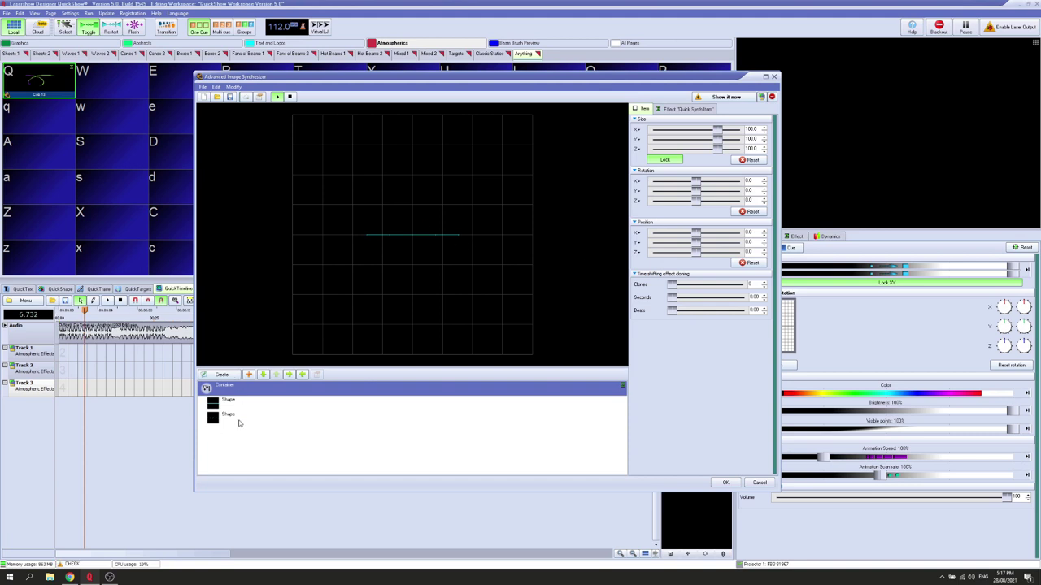
left_click(685, 109)
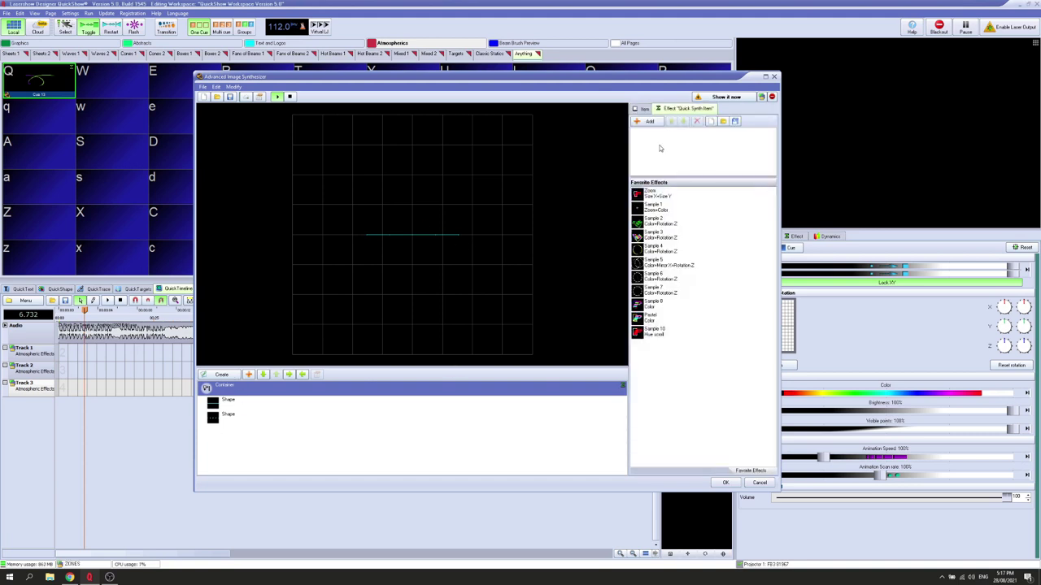
left_click(649, 121)
mouse_move(679, 132)
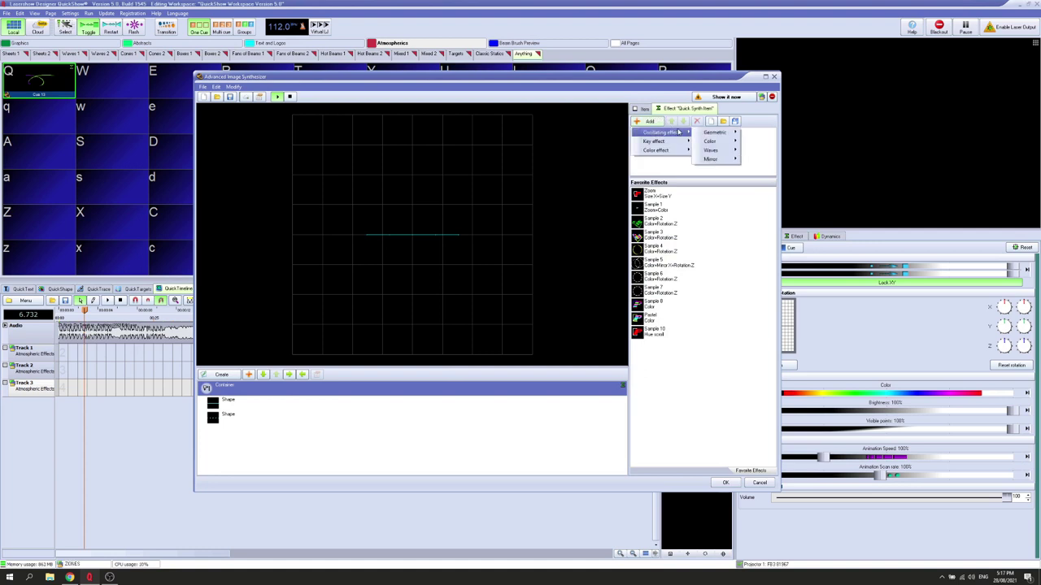
mouse_move(715, 132)
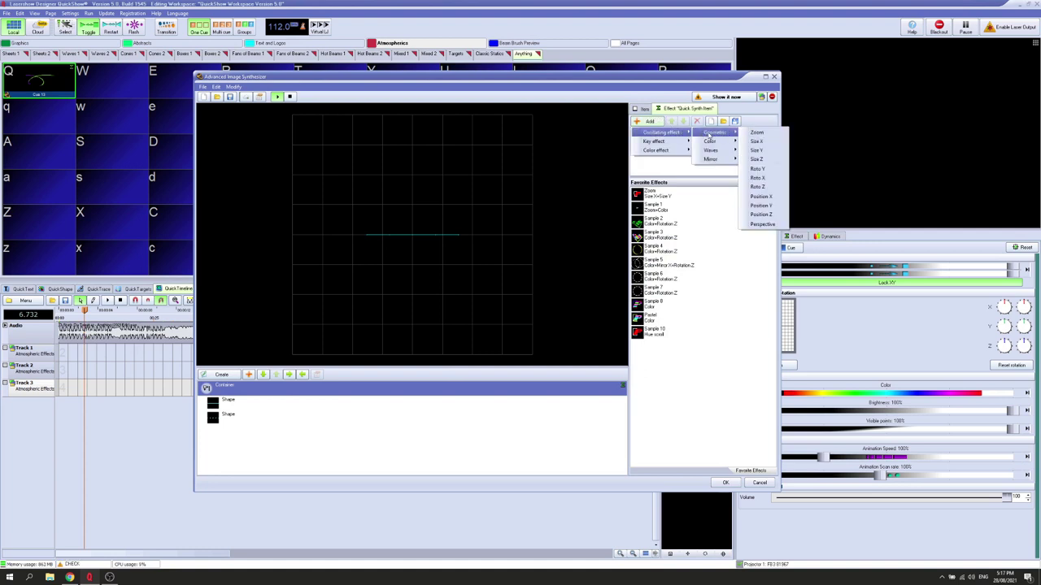
left_click(757, 141)
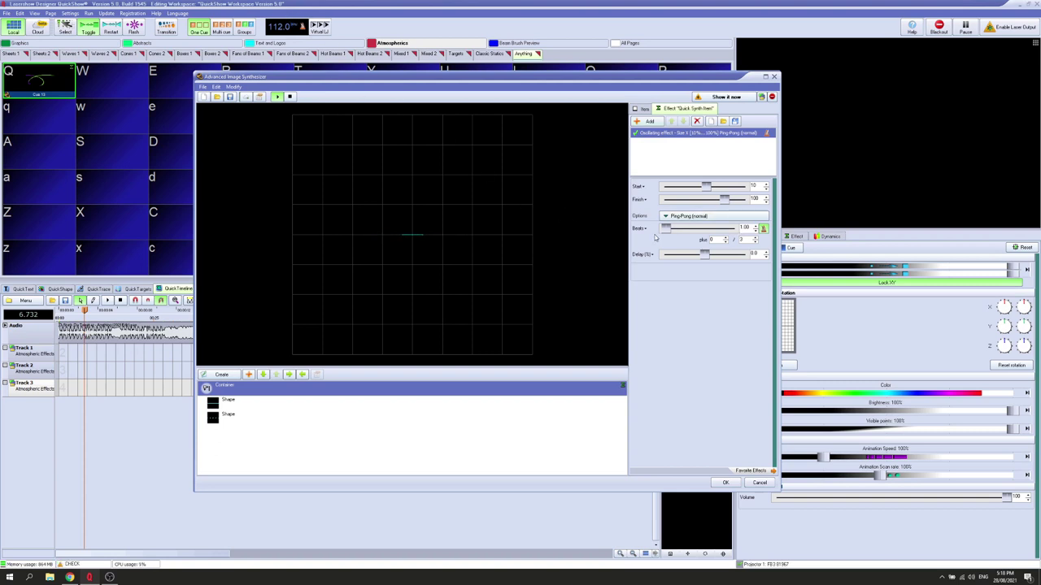
- Set the Size X effect to start at 0 with the Decelerate option and save the cue
left_click(639, 188)
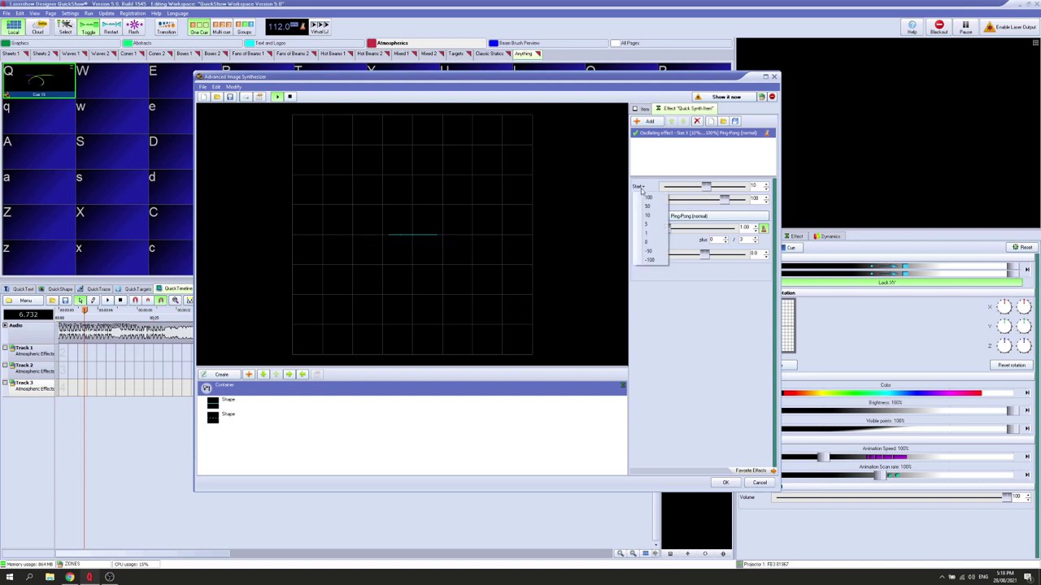
left_click(649, 243)
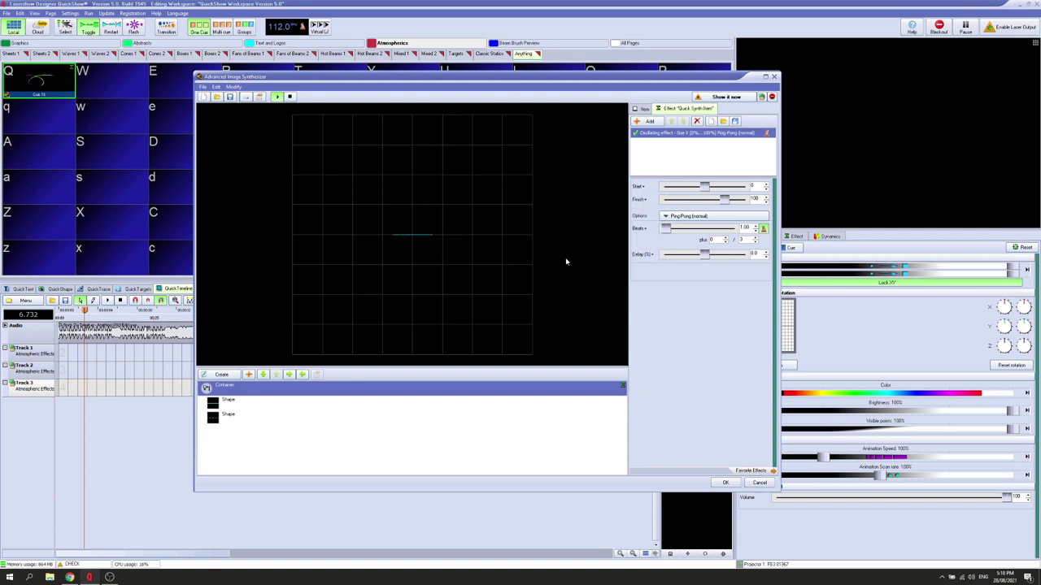
left_click(687, 217)
left_click(690, 268)
left_click(726, 482)
- Place the cue from slot Q at the start of Track 1 and extend it to about 13 seconds
scroll(106, 421, "up", 1)
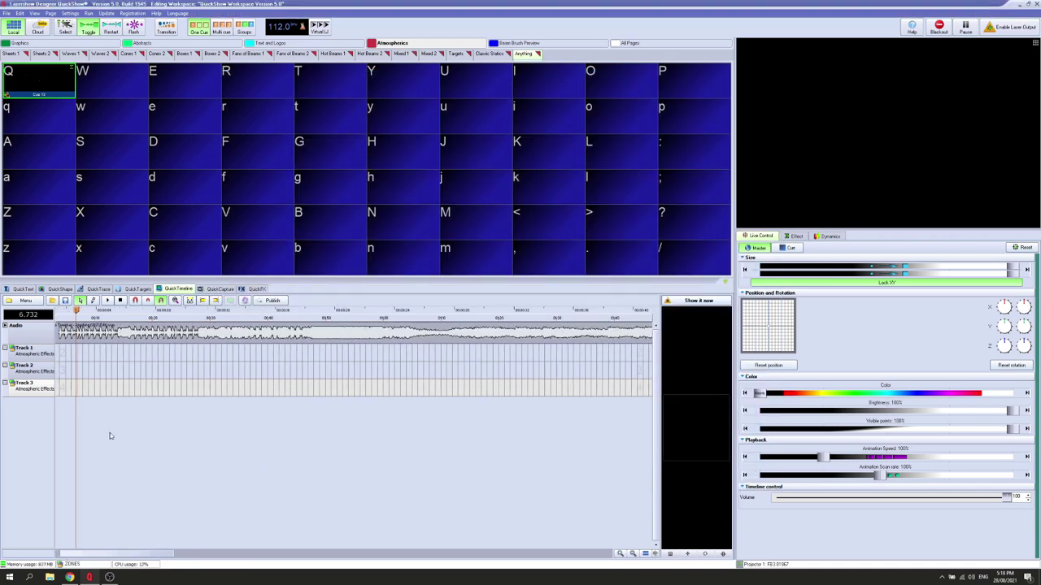
left_click_drag(121, 553, 102, 554)
left_click_drag(49, 86, 62, 355)
scroll(87, 382, "up", 3)
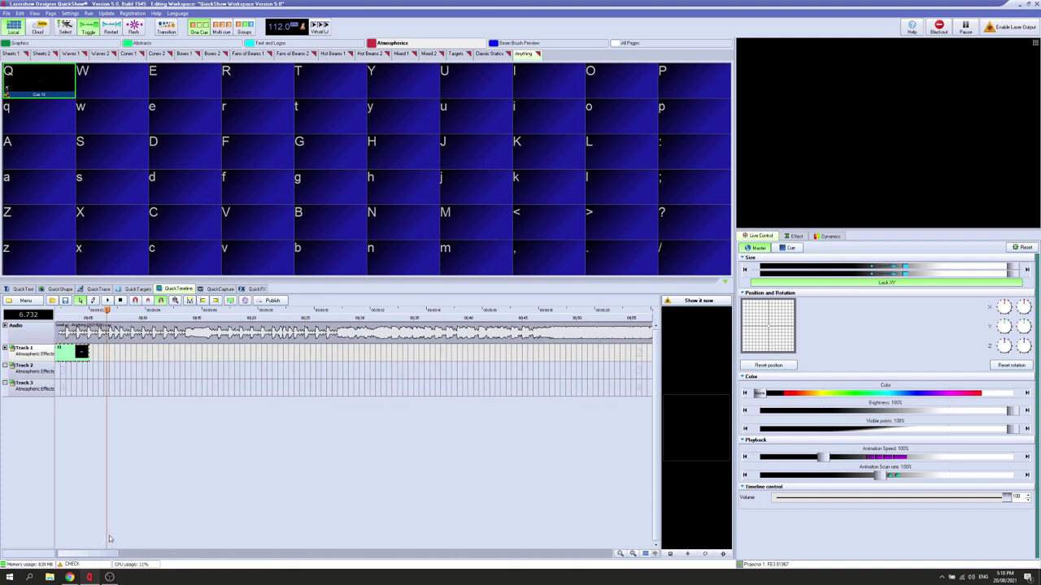
left_click_drag(69, 554, 67, 553)
left_click_drag(6, 91, 202, 352)
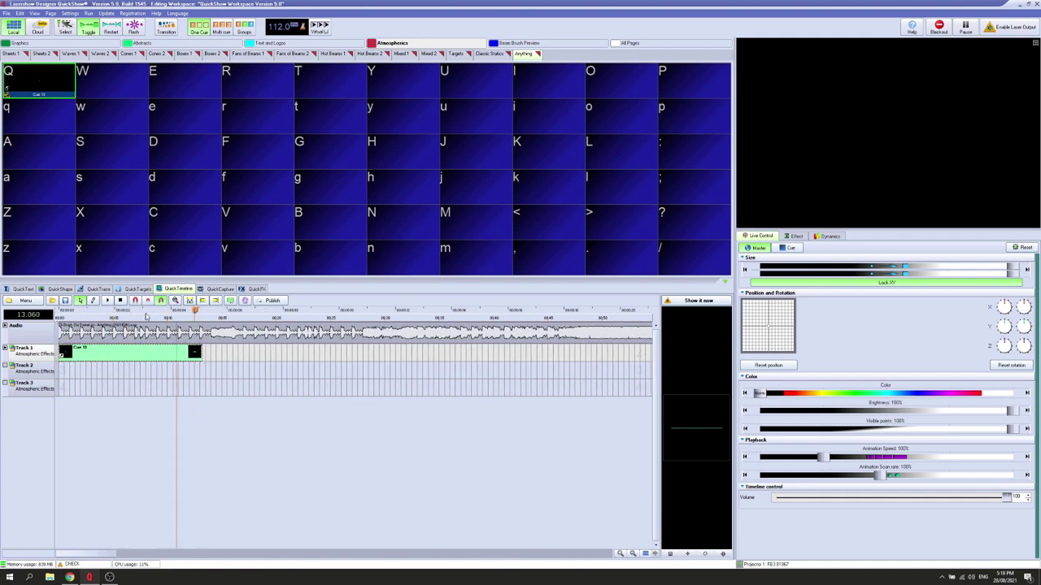
- Show the timeline output and play Track 1 from the beginning to preview the cue against the music
left_click_drag(147, 317, 57, 315)
left_click(697, 301)
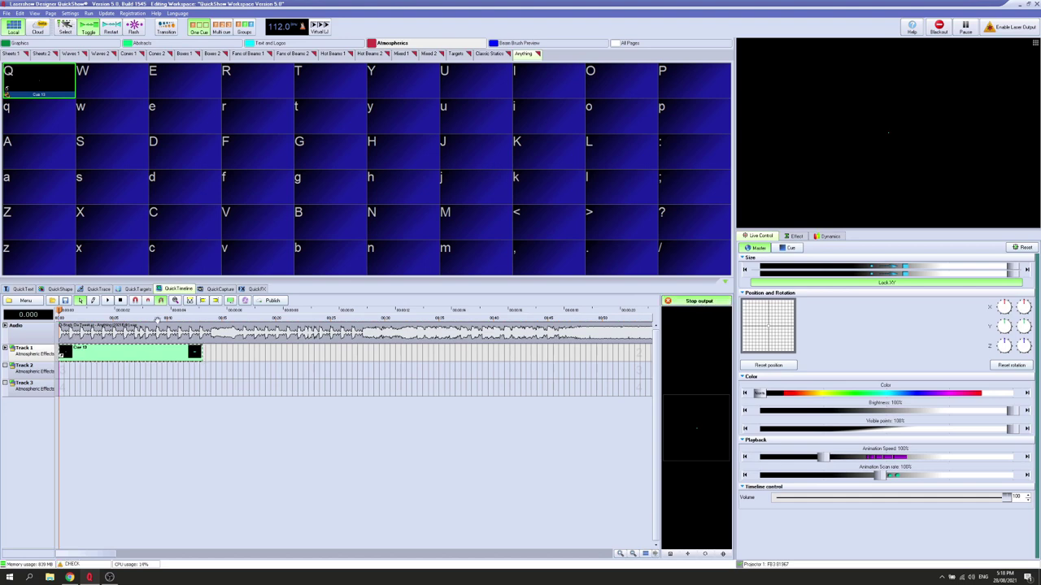
left_click(108, 301)
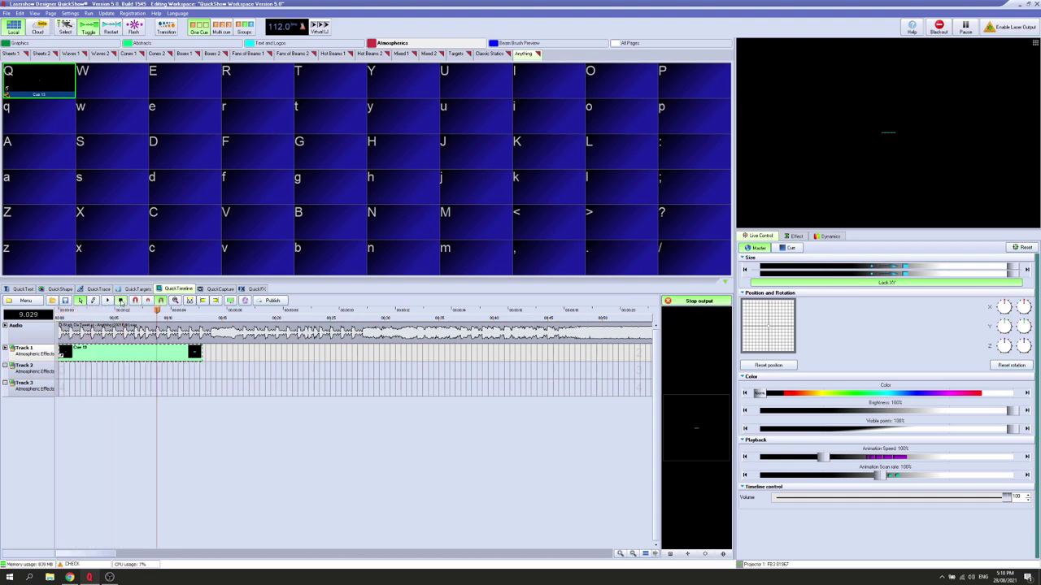
right_click(107, 356)
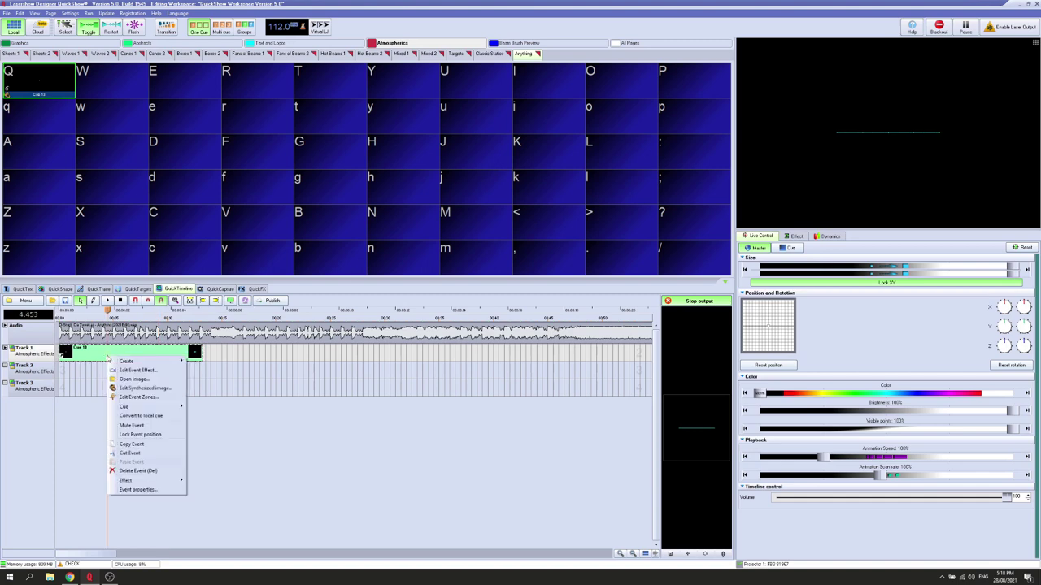
left_click(255, 359)
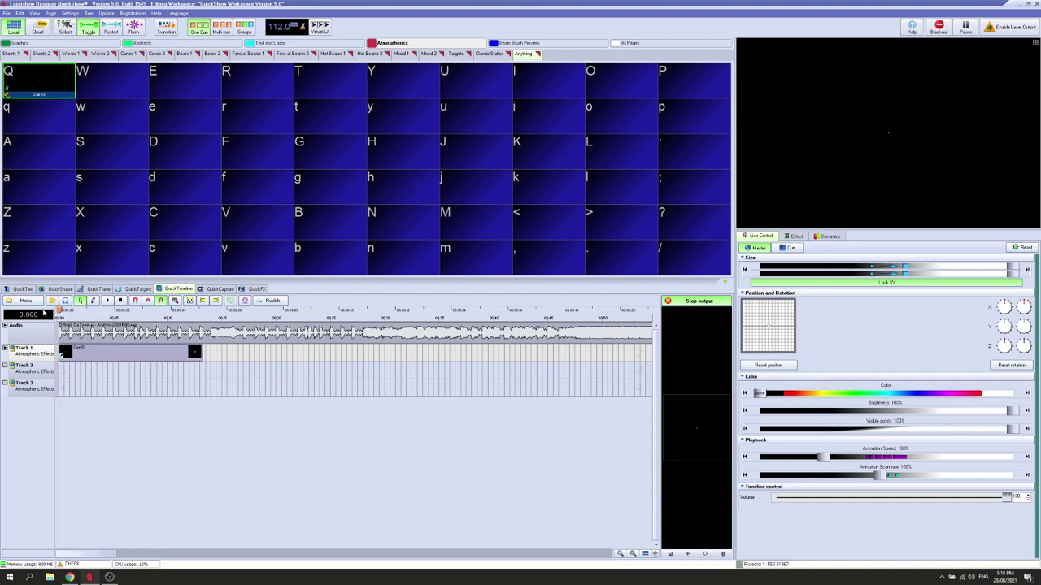
left_click(107, 301)
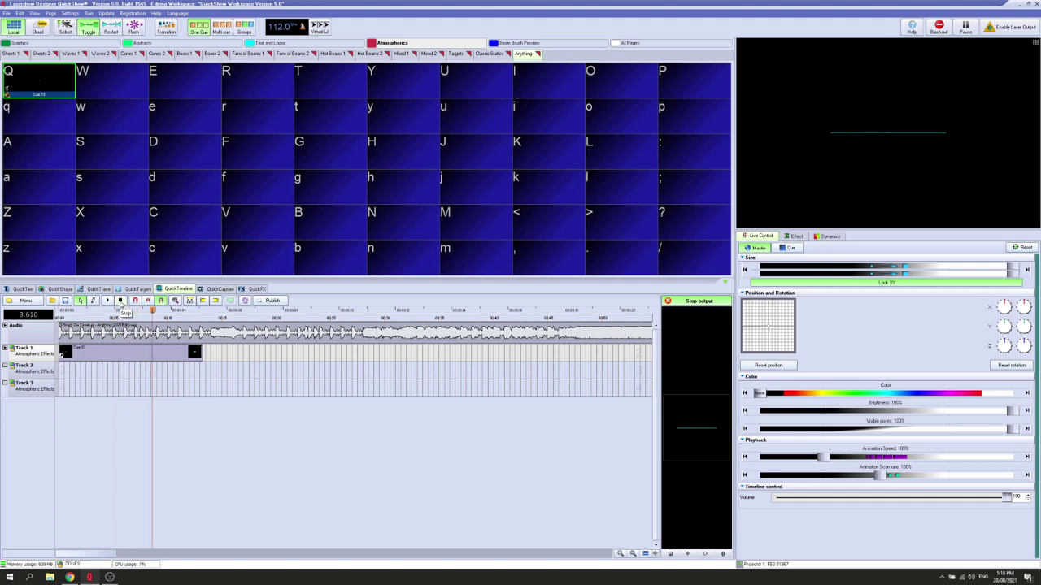
left_click(121, 301)
left_click(261, 358)
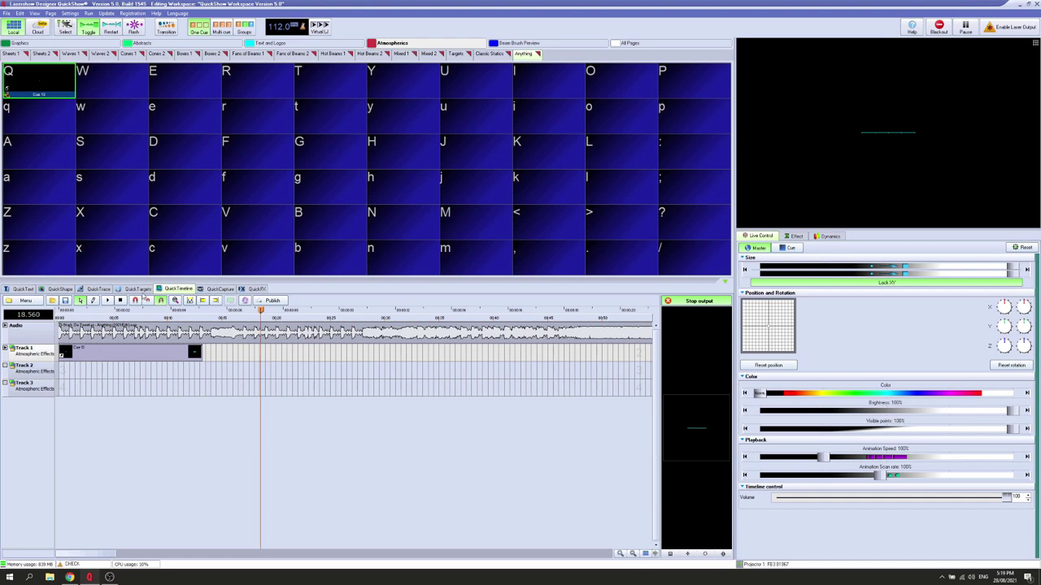
- Delete the event from Track 1 and copy the cue in slot Q to slot W
left_click(103, 350)
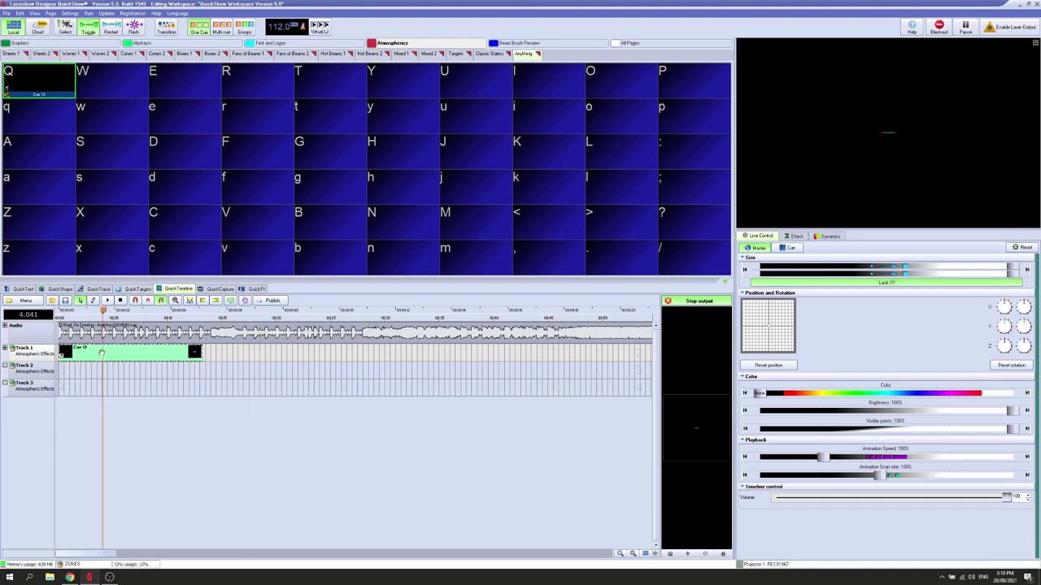
key("Delete")
left_click_drag(101, 93, 118, 79)
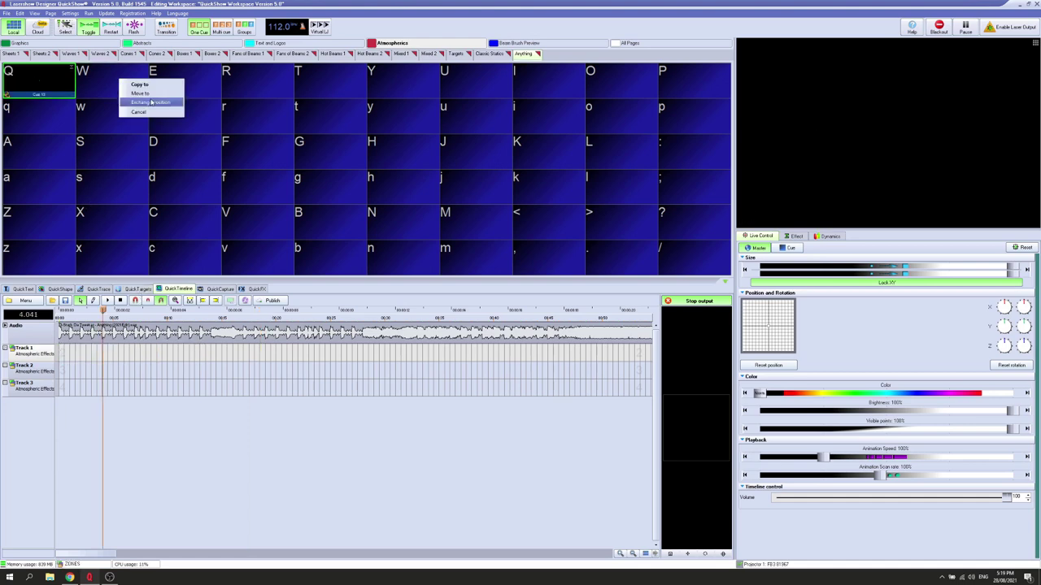
left_click(140, 85)
- Edit the copied cue in slot W, delete its Size X effect in the image synthesizer, and save it
right_click(110, 91)
left_click(149, 115)
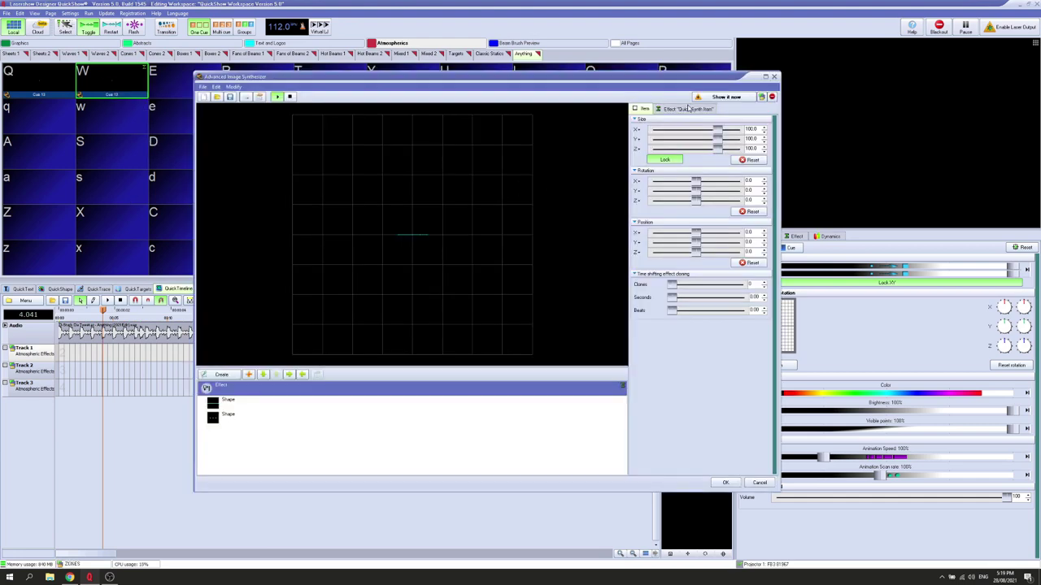
left_click(688, 108)
left_click(697, 121)
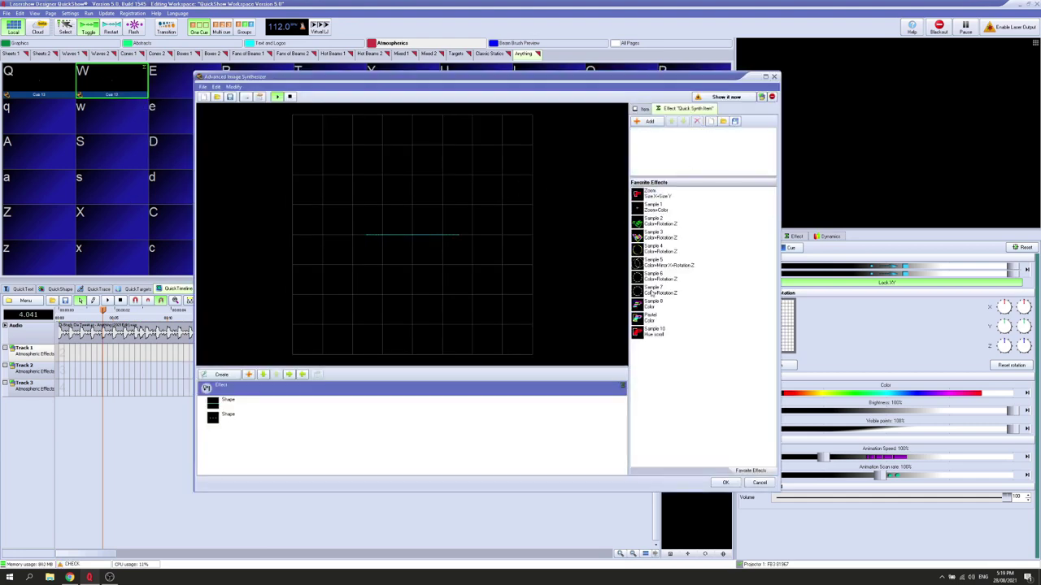
left_click(726, 483)
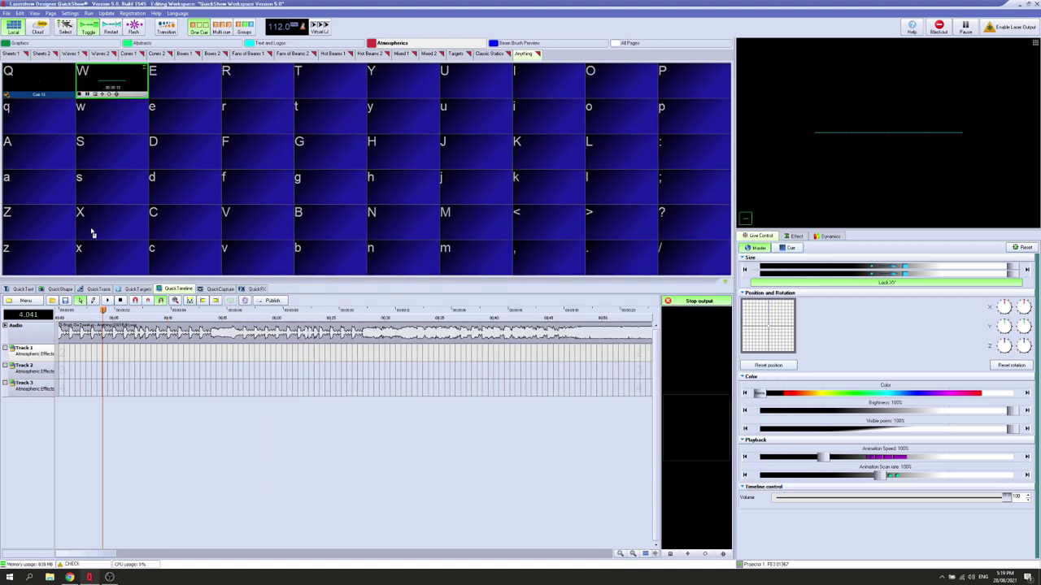
- Place the slot W cue on Track 1 from the start to about 13.3 seconds and show the event's Visible Points key effect
left_click_drag(85, 353, 205, 353)
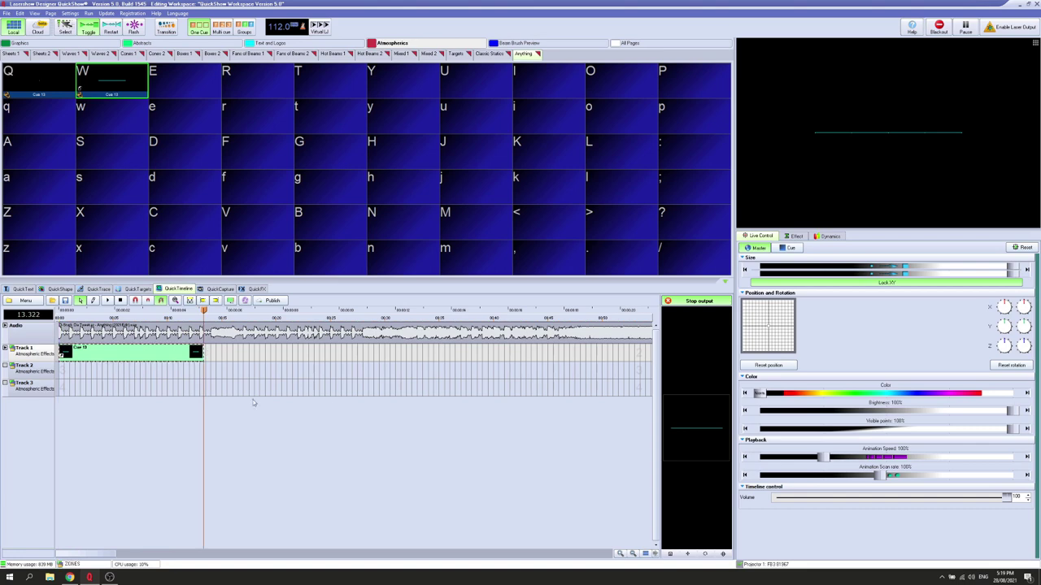
left_click(796, 235)
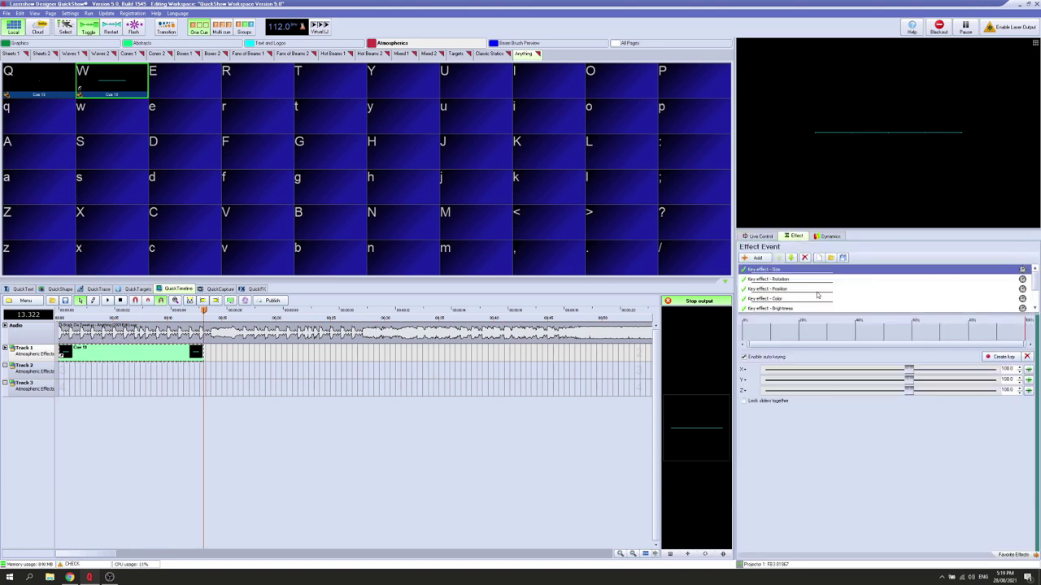
scroll(847, 297, "down", 1)
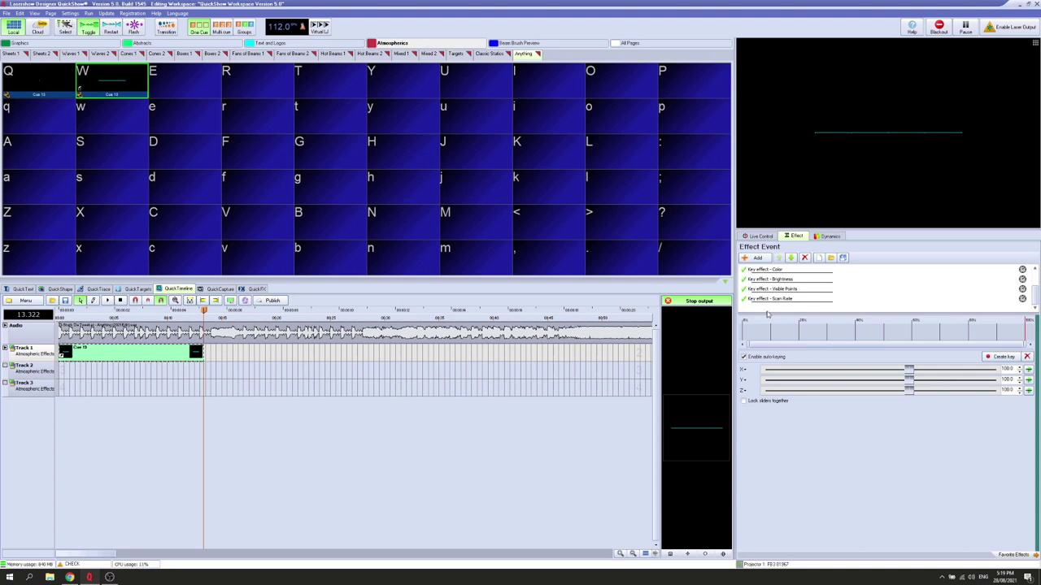
left_click(846, 290)
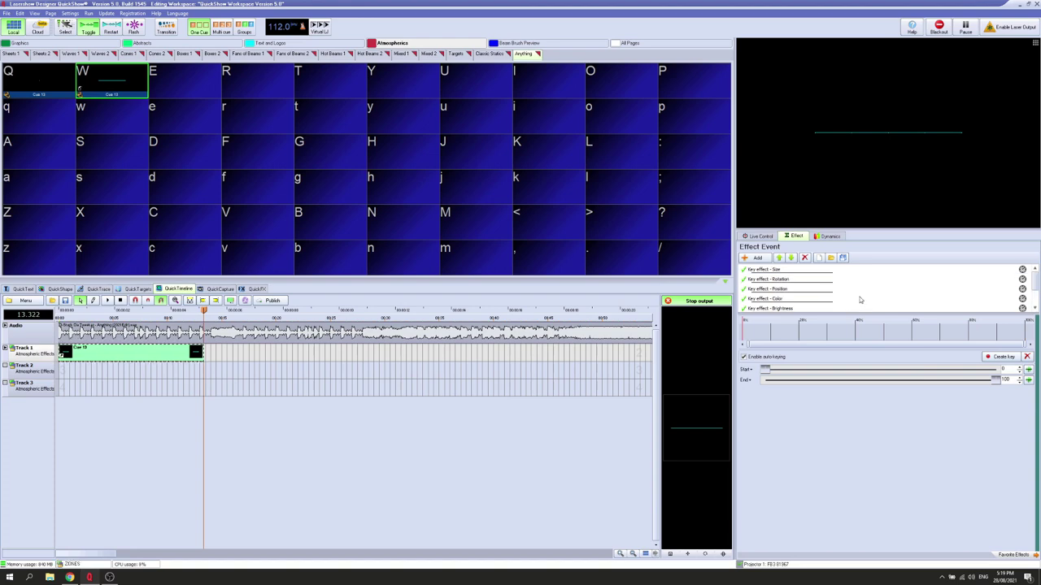
left_click(45, 80)
right_click(45, 79)
left_click(71, 103)
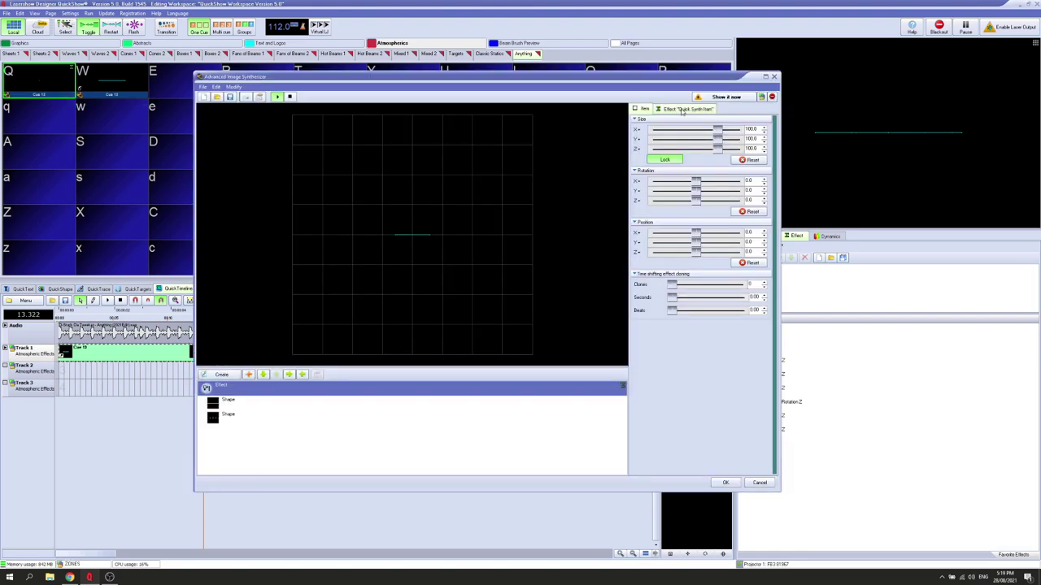
left_click(648, 121)
mouse_move(654, 143)
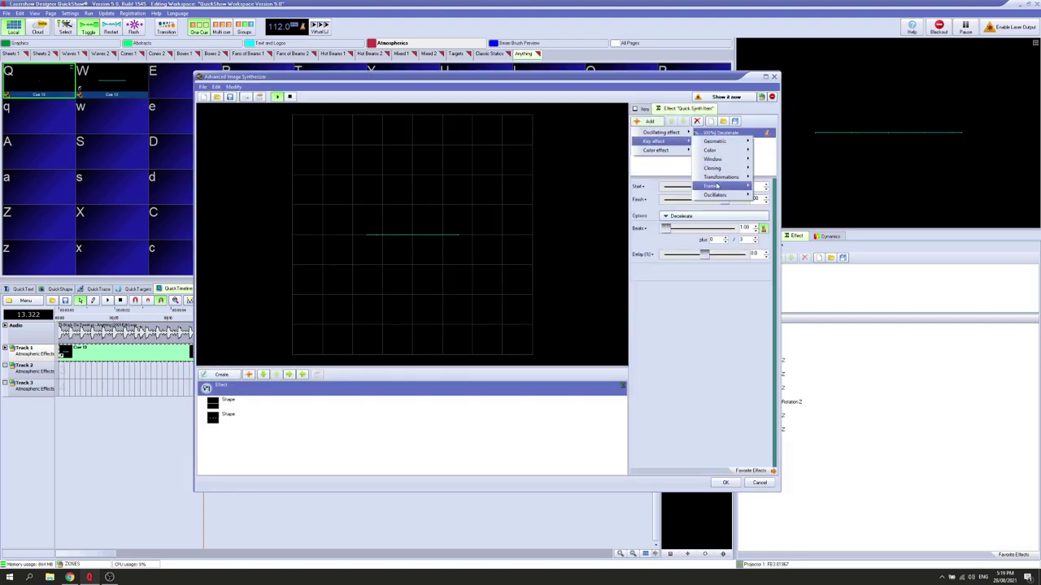
left_click(767, 141)
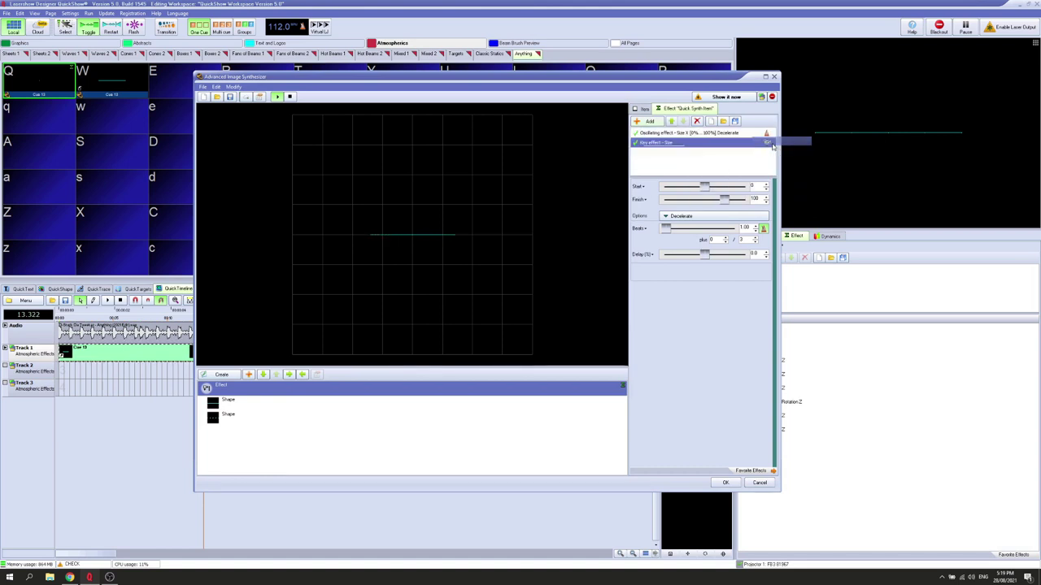
left_click(766, 186)
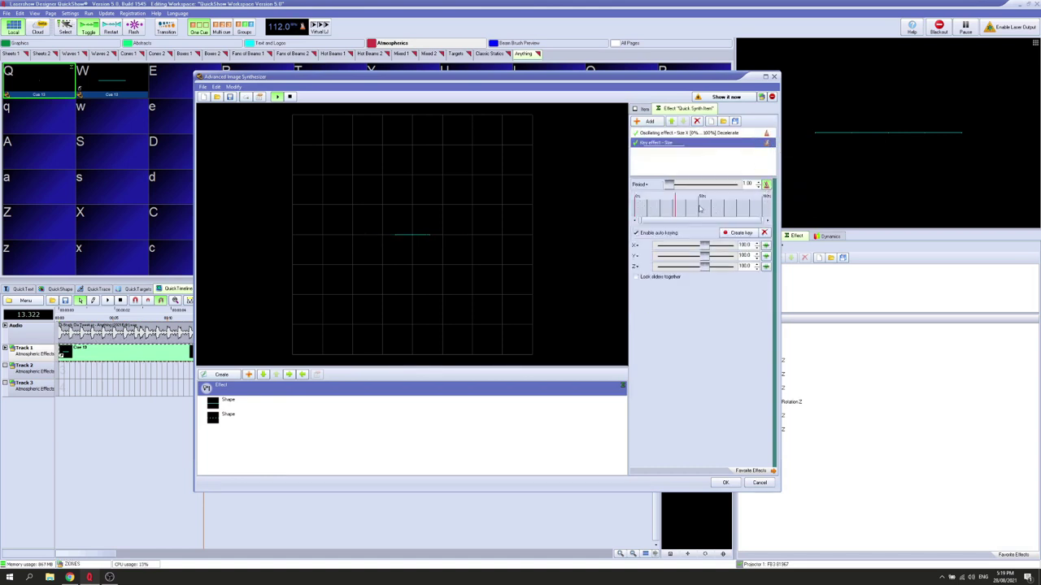
left_click(758, 183)
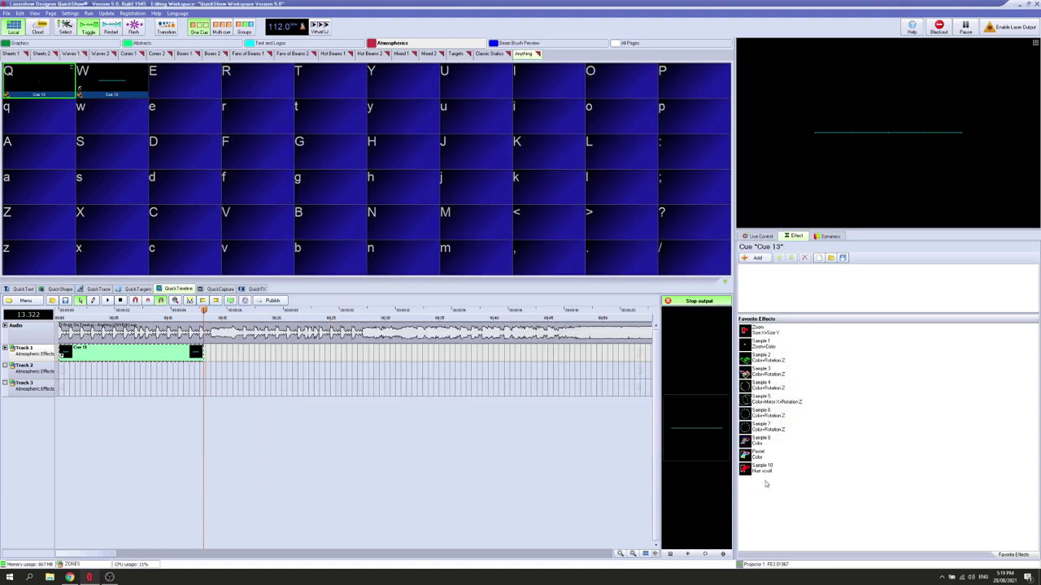
left_click(764, 482)
- Set a 0 size key at the start of the Track 1 event's Size key effect, with the sliders locked together
left_click(126, 352)
scroll(837, 305, "up", 2)
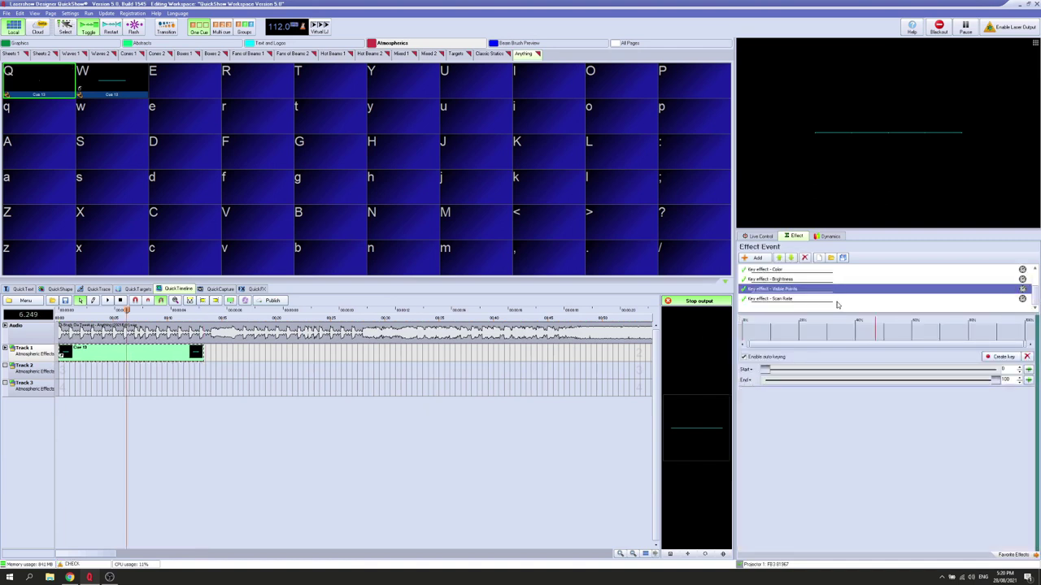
left_click(853, 271)
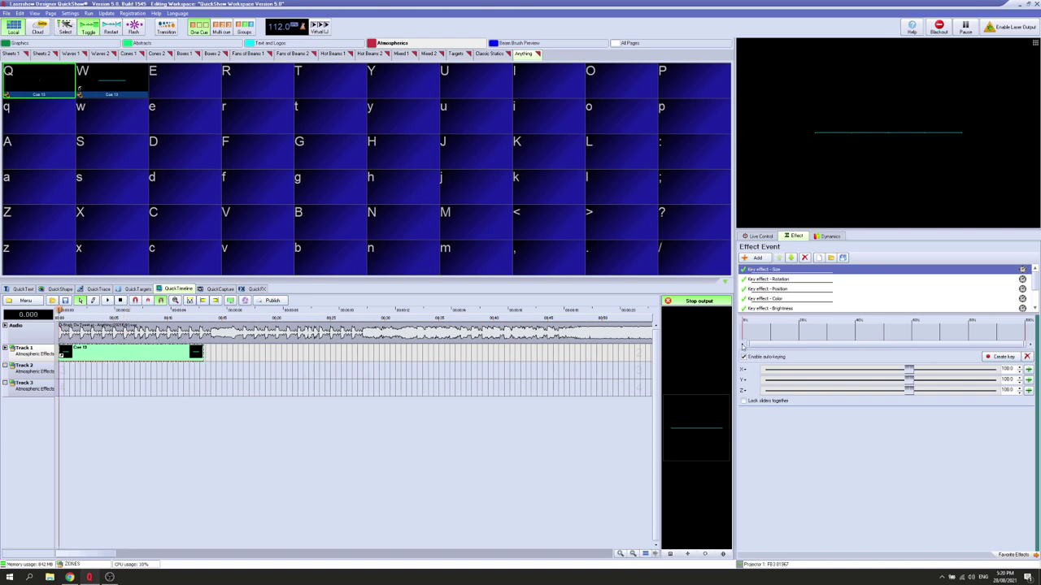
left_click(742, 369)
left_click(757, 406)
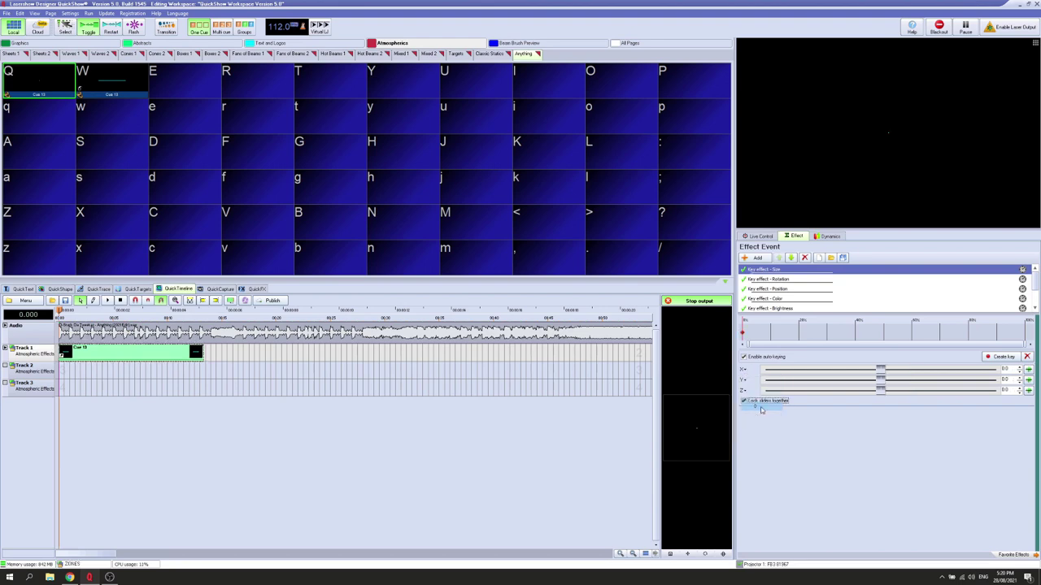
- Add a 100 size key at about 1.07 seconds in the Track 1 event's Size key effect and set it to Decelerate
scroll(395, 363, "down", 2)
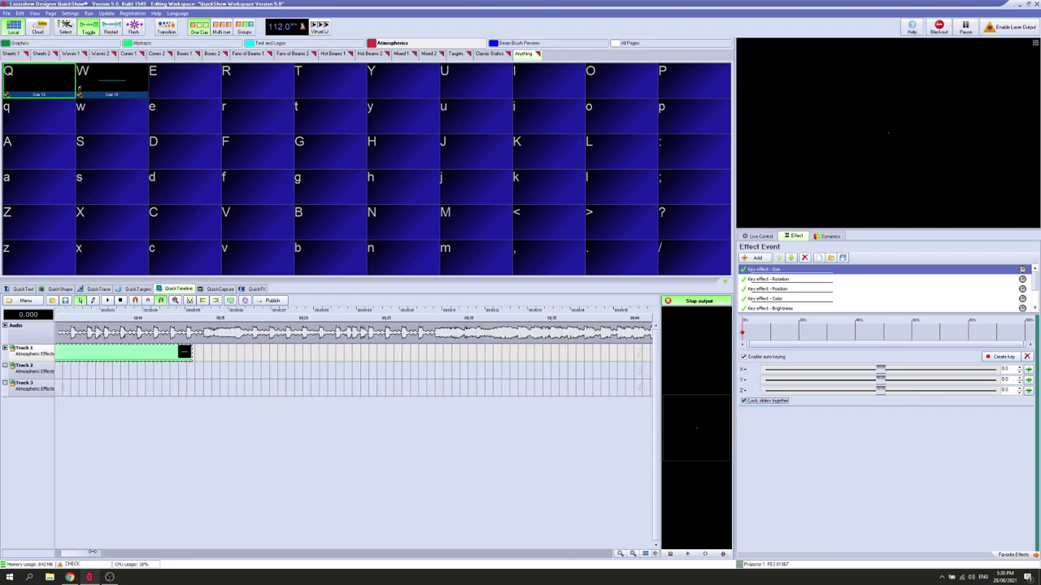
left_click_drag(92, 553, 84, 553)
left_click(779, 333)
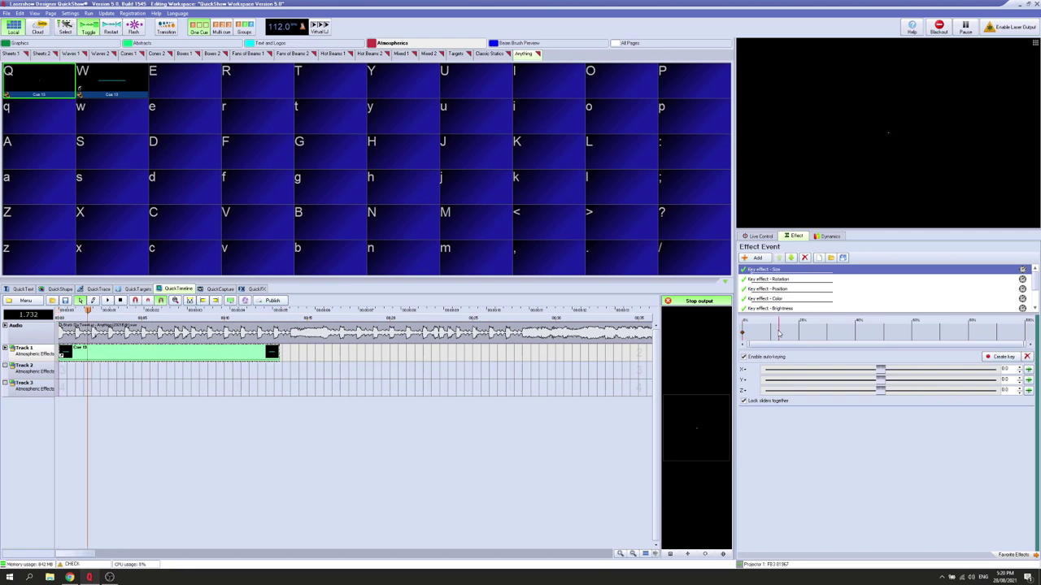
left_click_drag(778, 333, 768, 334)
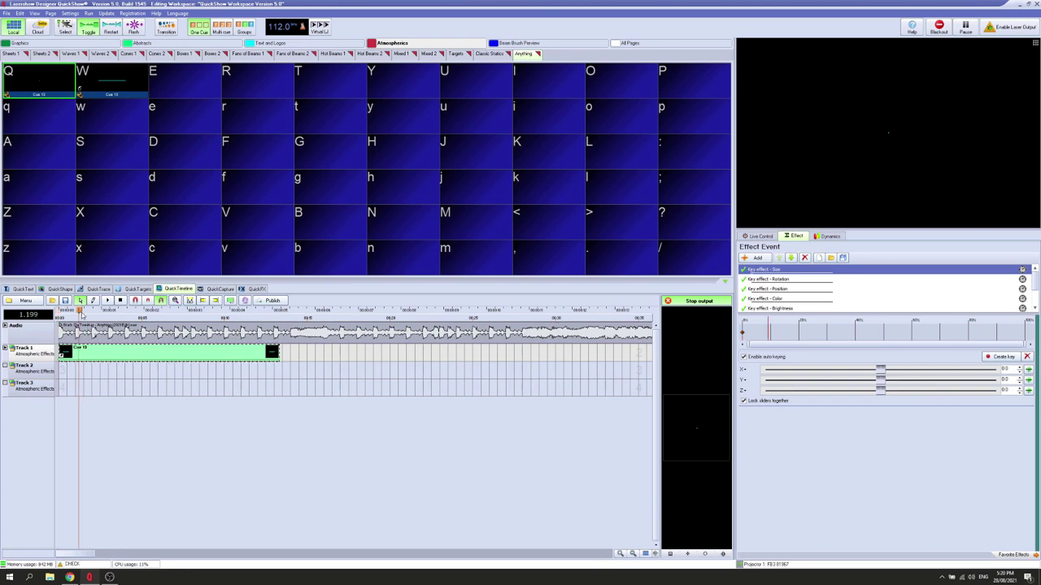
left_click_drag(81, 315, 78, 316)
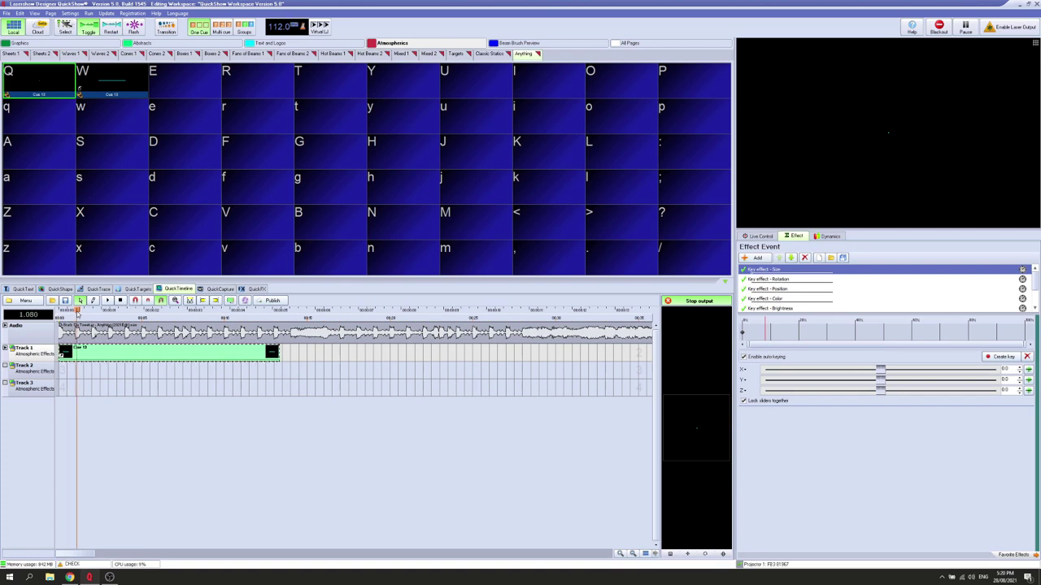
left_click(884, 371)
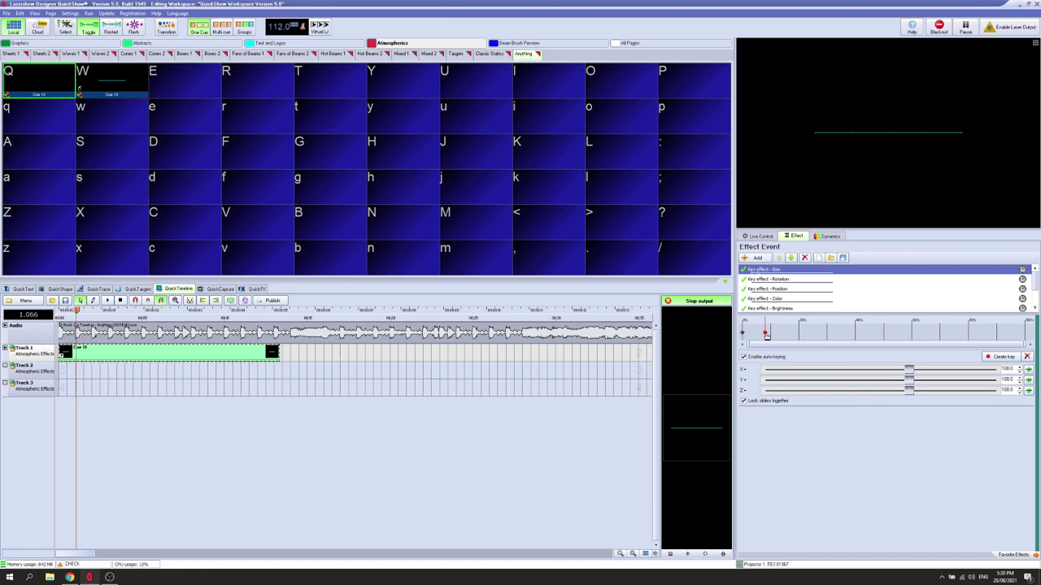
right_click(765, 334)
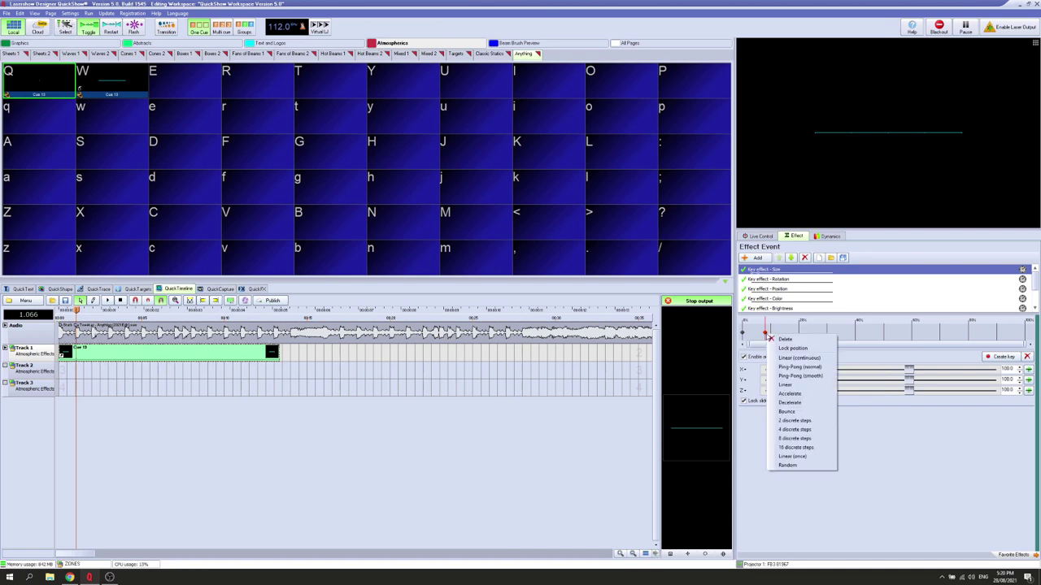
left_click(789, 403)
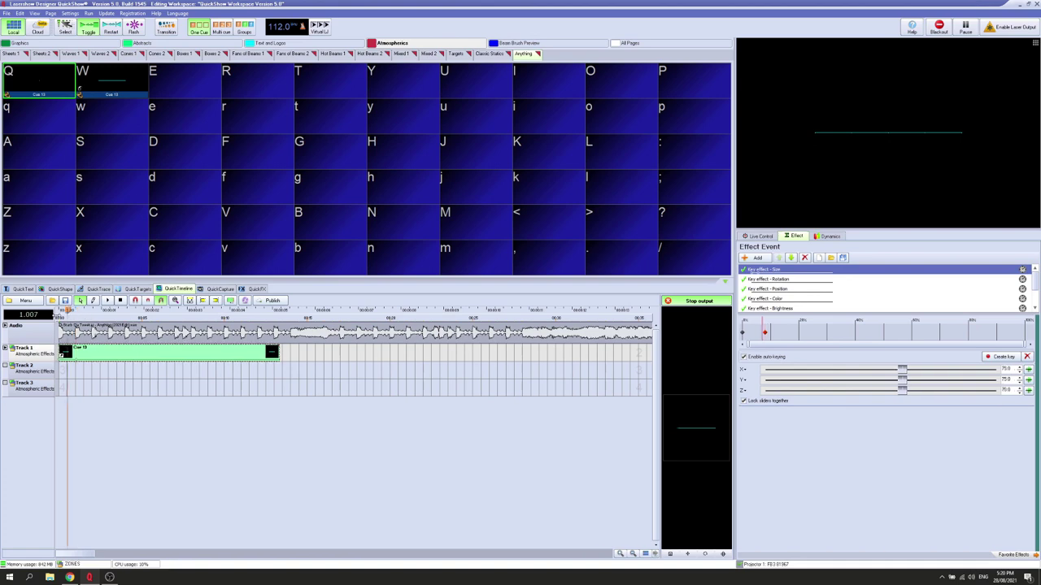
- Play back the Track 1 event's size animation from the start, return to the beginning and look over its key effects
left_click(107, 300)
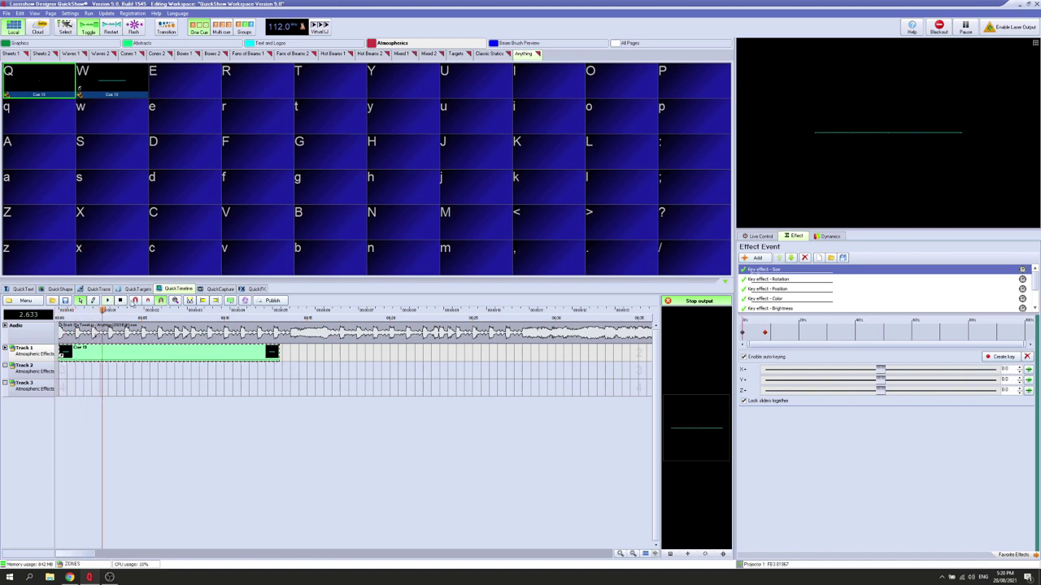
left_click_drag(117, 312, 58, 315)
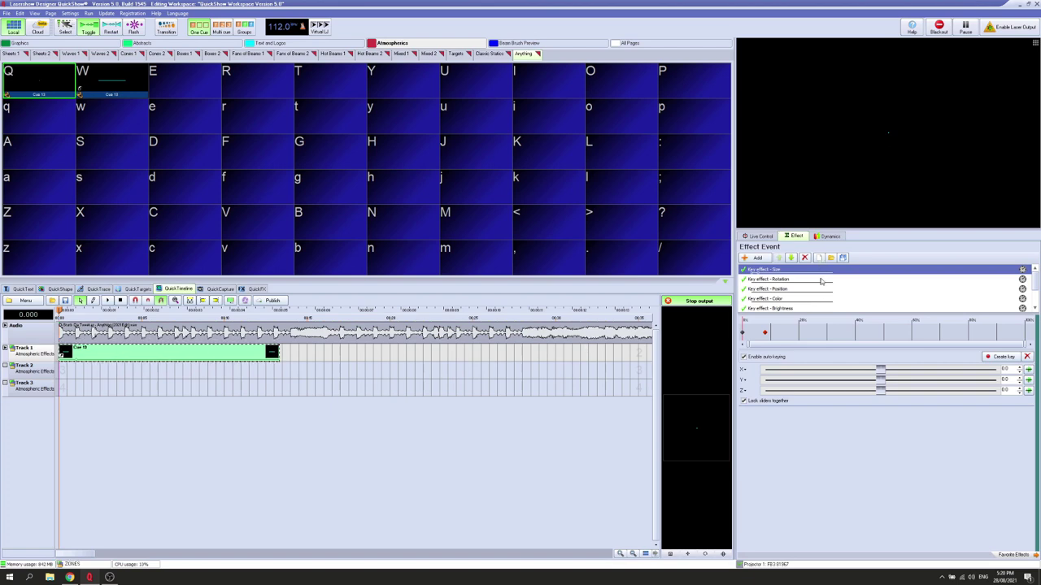
scroll(821, 281, "down", 3)
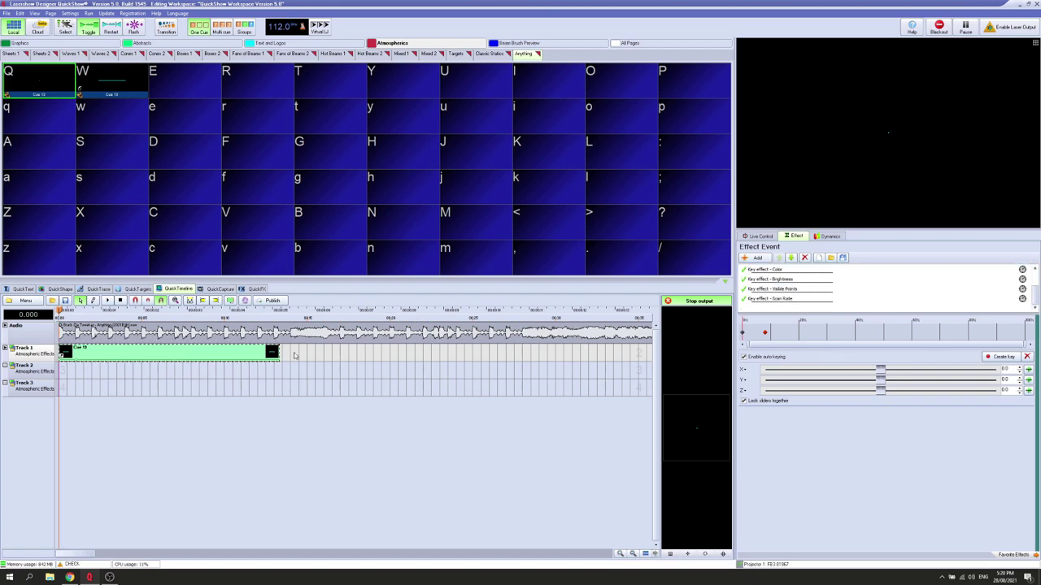
left_click(162, 356)
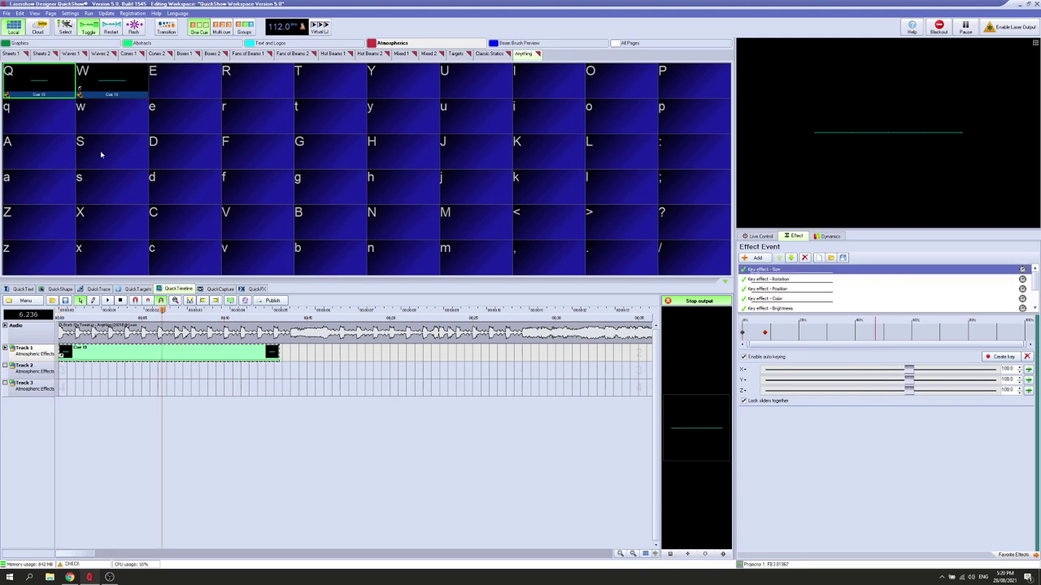
- Activate the cue in slot Q and delete the existing event from Track 1
left_click(32, 75)
left_click(134, 355)
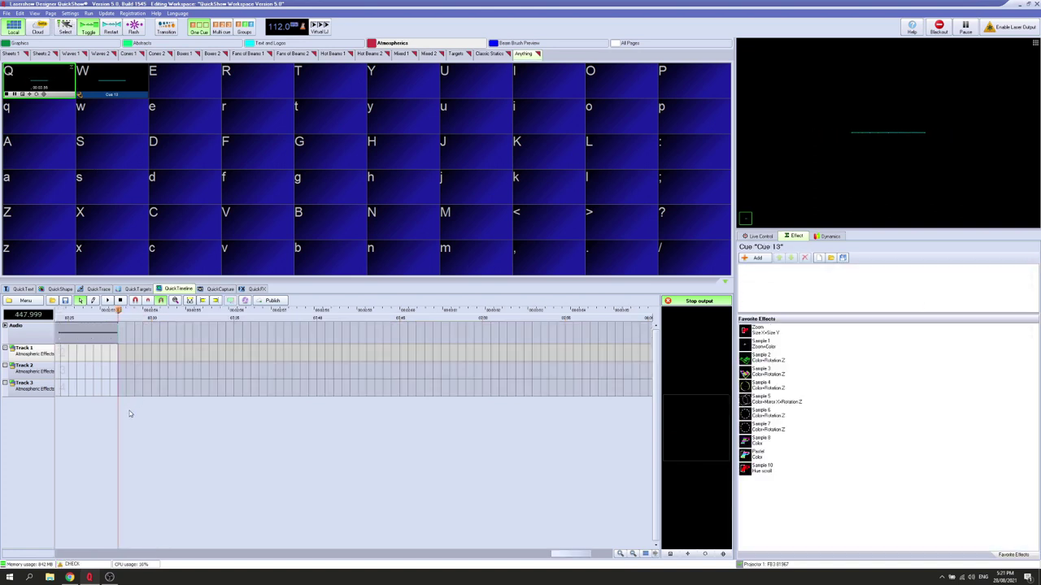
scroll(131, 412, "down", 2)
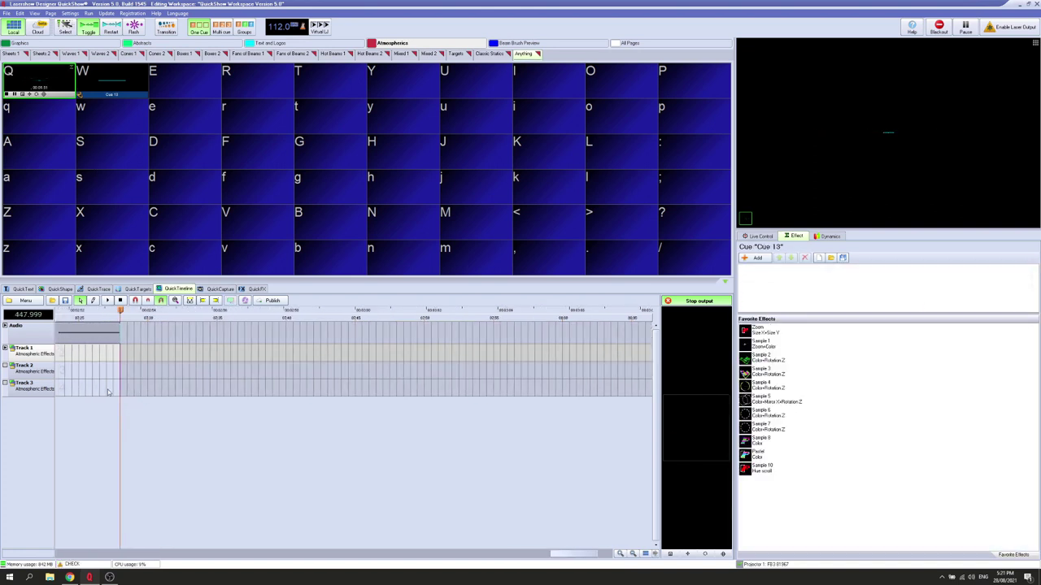
left_click(107, 393)
scroll(244, 456, "down", 2)
scroll(196, 442, "down", 8)
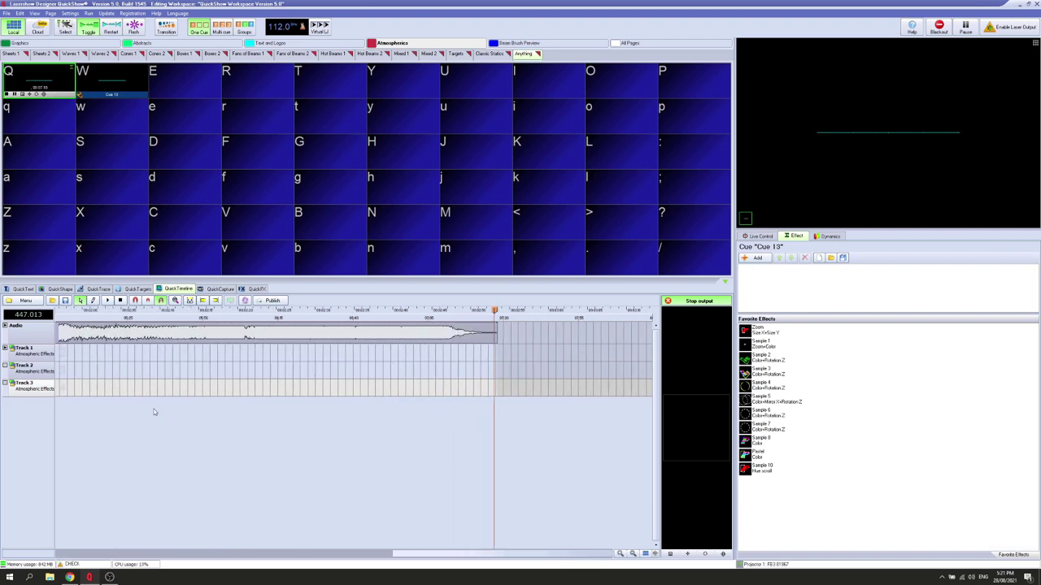
scroll(86, 366, "up", 3)
scroll(124, 410, "up", 5)
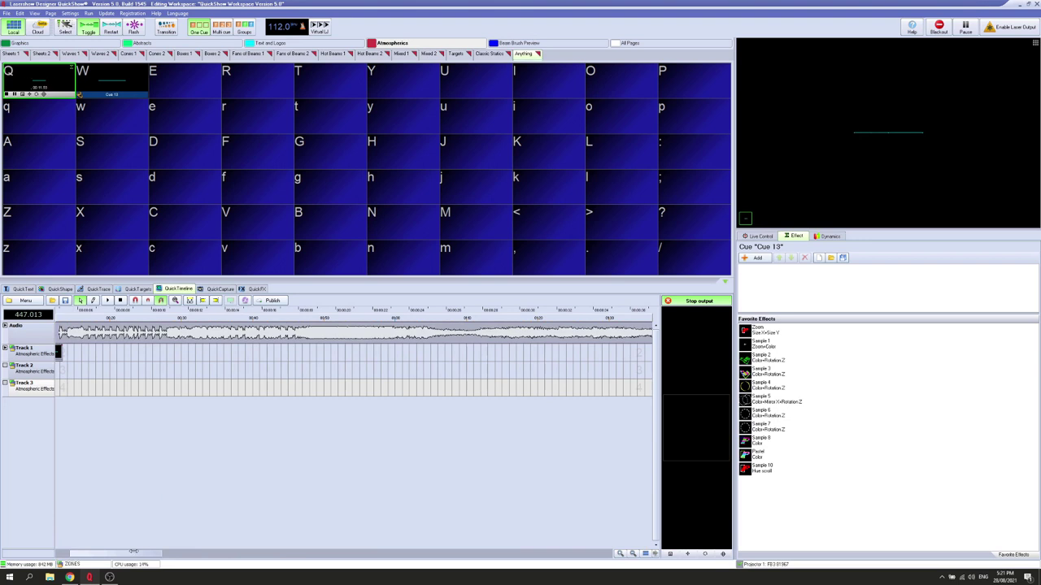
scroll(112, 428, "up", 2)
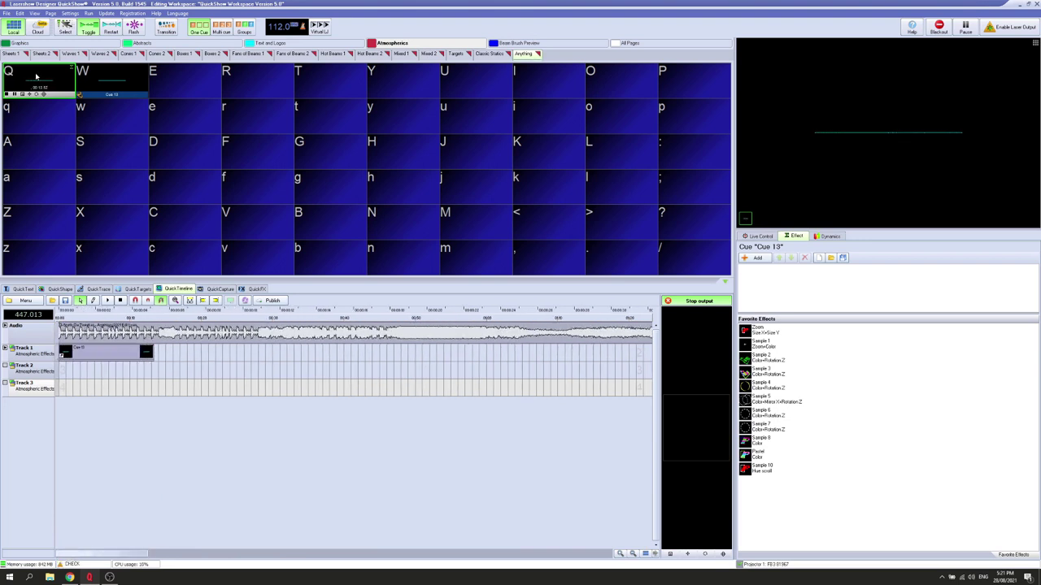
left_click(115, 357)
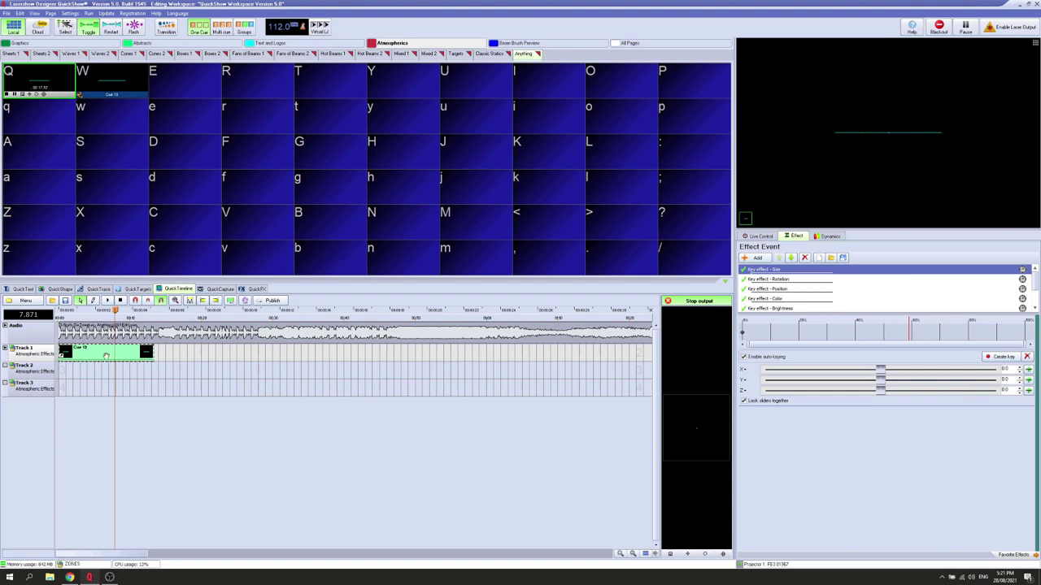
left_click(106, 357)
key("Delete")
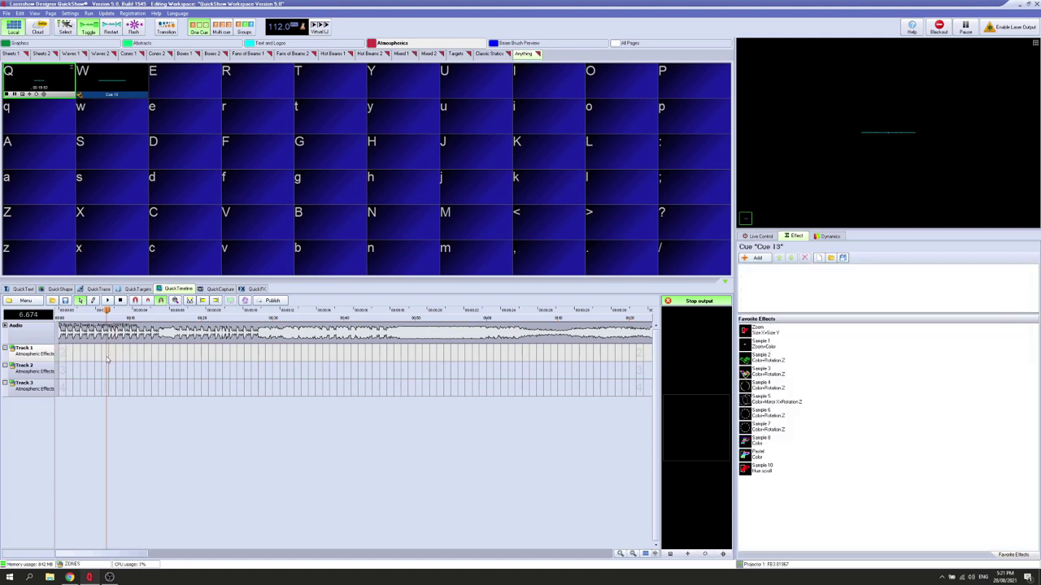
- Place the slot Q cue on Track 1 from the start to about 6.6 seconds and select the event
scroll(108, 359, "up", 2)
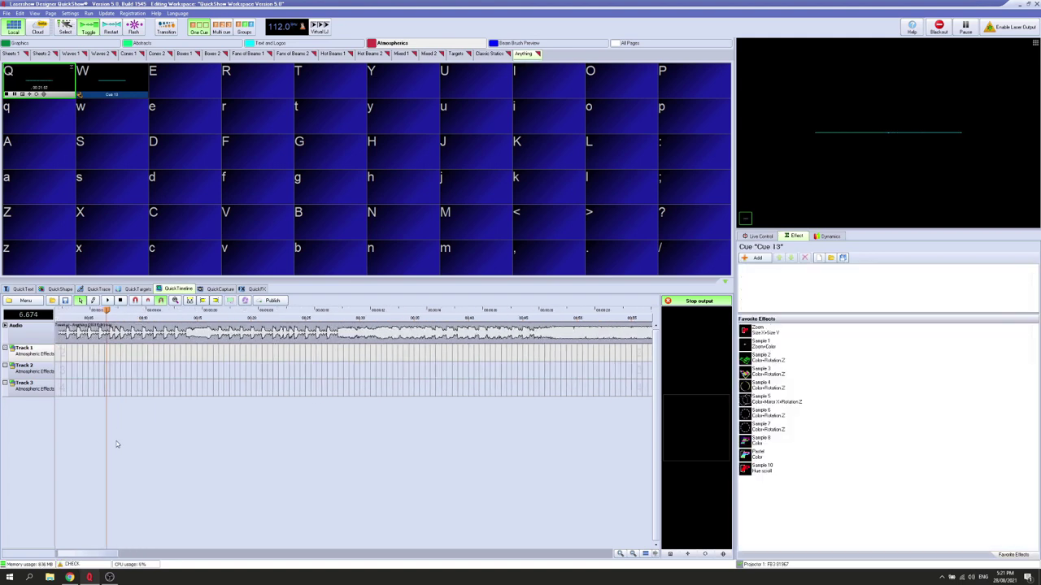
left_click_drag(89, 551, 25, 557)
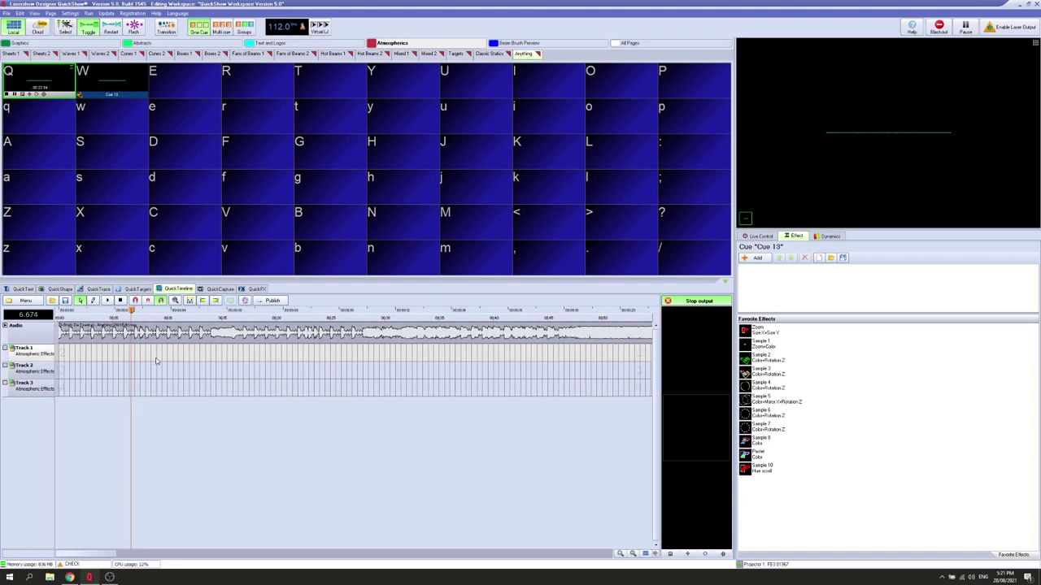
scroll(151, 361, "up", 2)
scroll(150, 361, "down", 2)
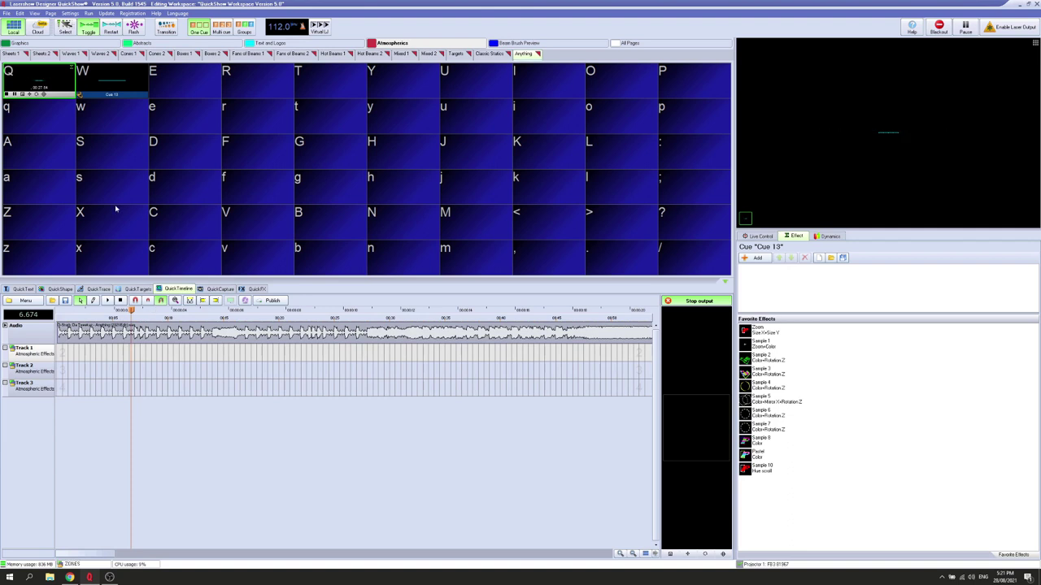
left_click(164, 192)
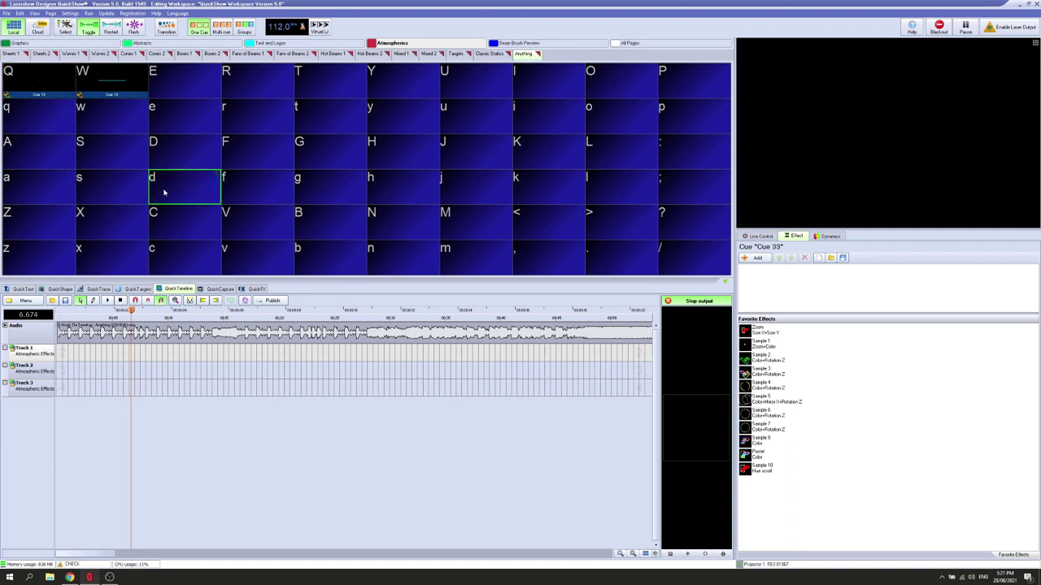
left_click(31, 72)
left_click_drag(61, 353, 130, 352)
left_click(77, 353)
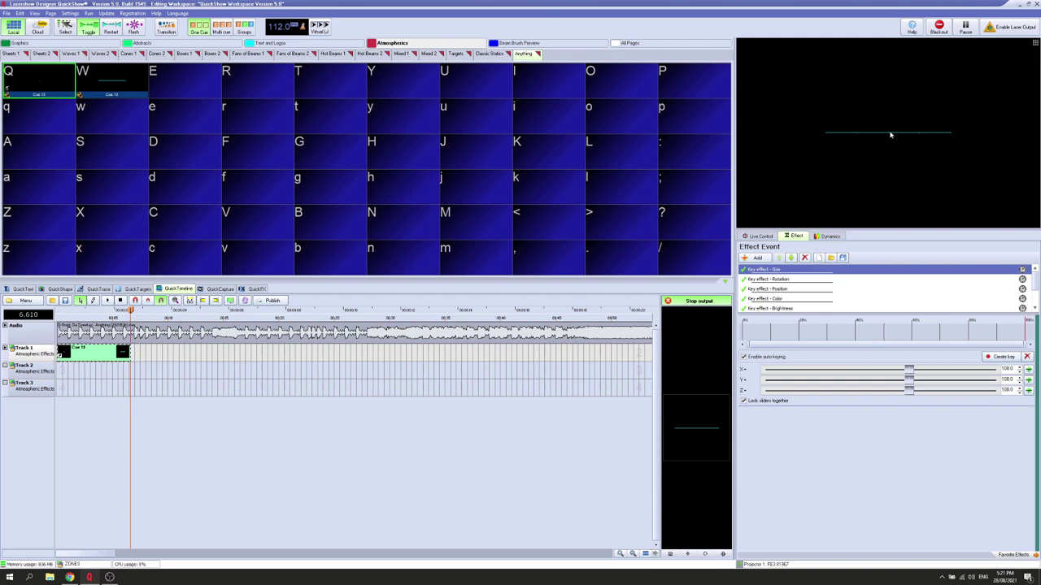
- Open the Track 1 event's Position key effect and create a position key at the start
left_click(809, 290)
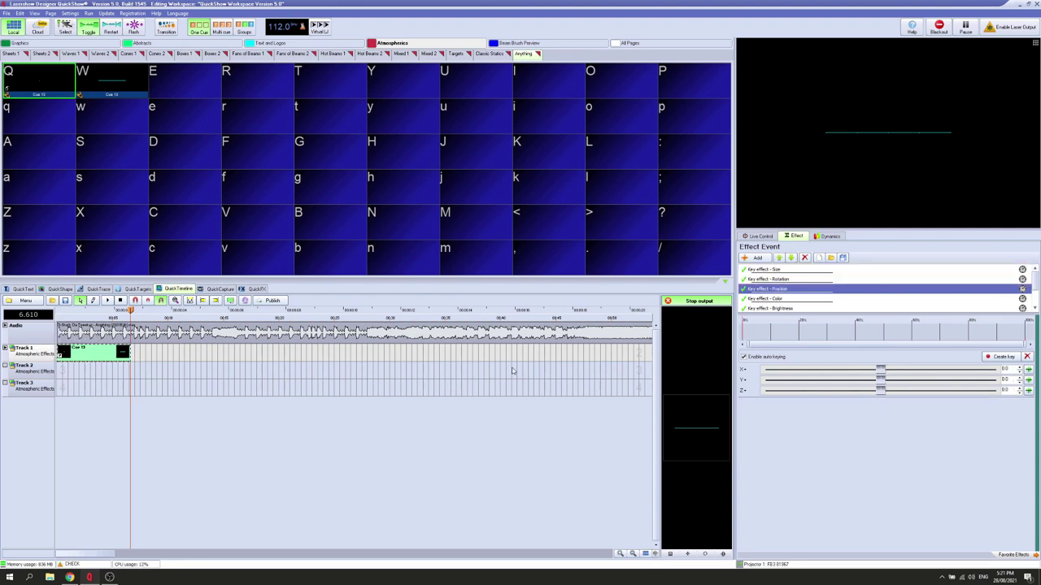
mouse_move(880, 383)
left_mouse_down()
mouse_move(898, 384)
mouse_move(861, 383)
mouse_move(885, 382)
left_mouse_up()
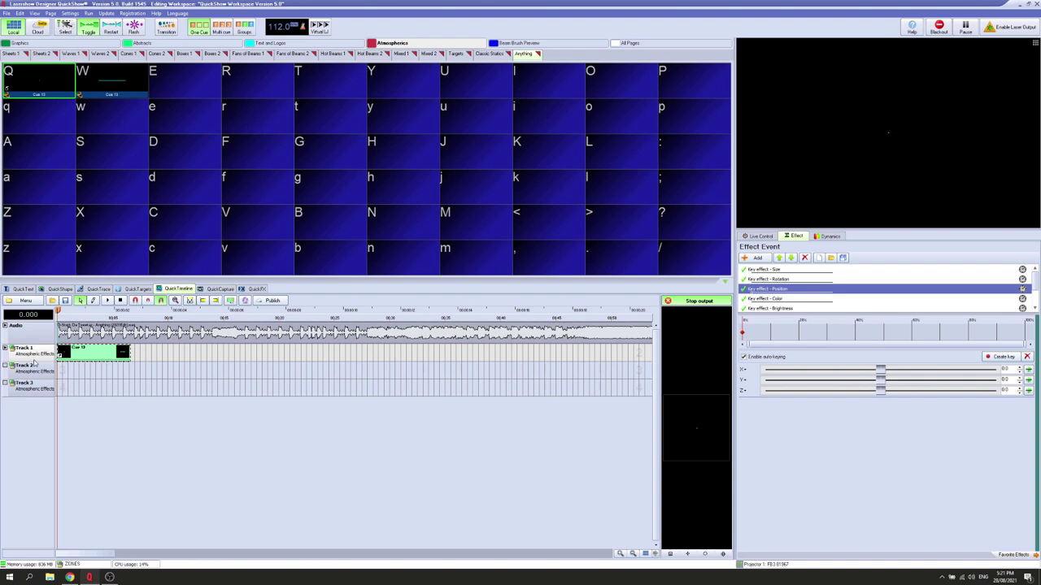
right_click(85, 353)
left_click(122, 372)
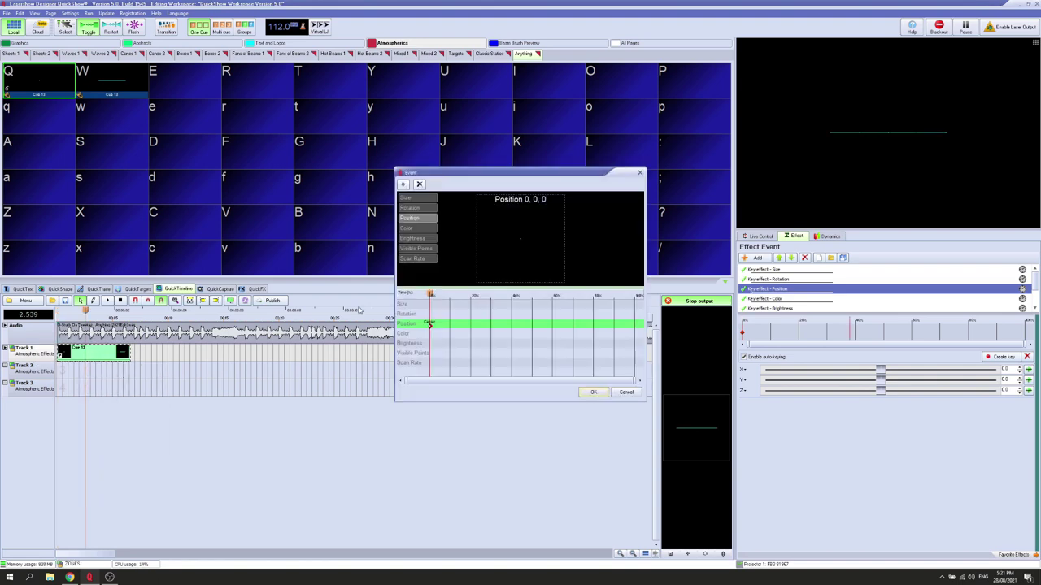
left_click_drag(525, 239, 554, 241)
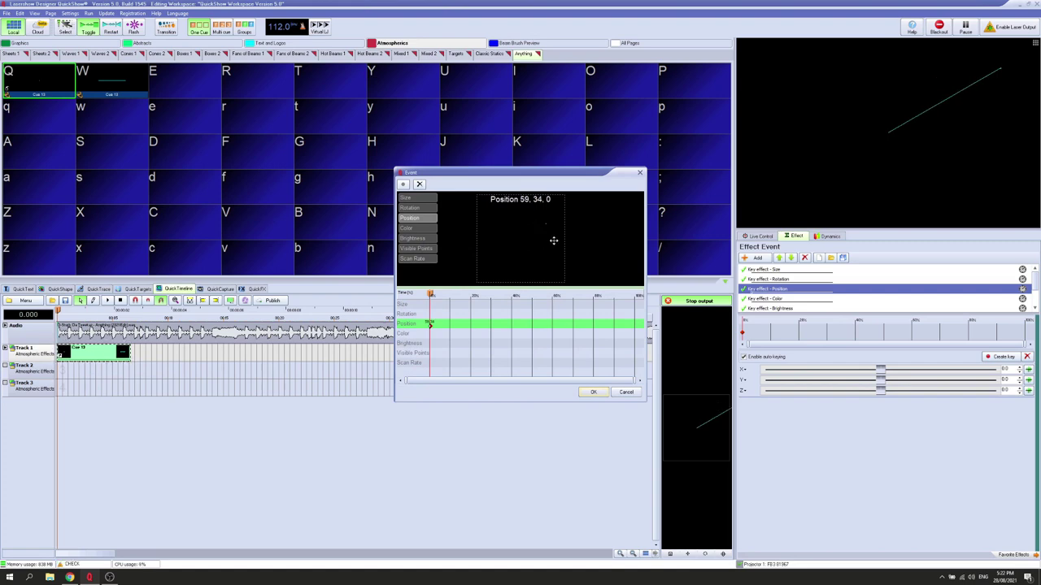
left_click(626, 392)
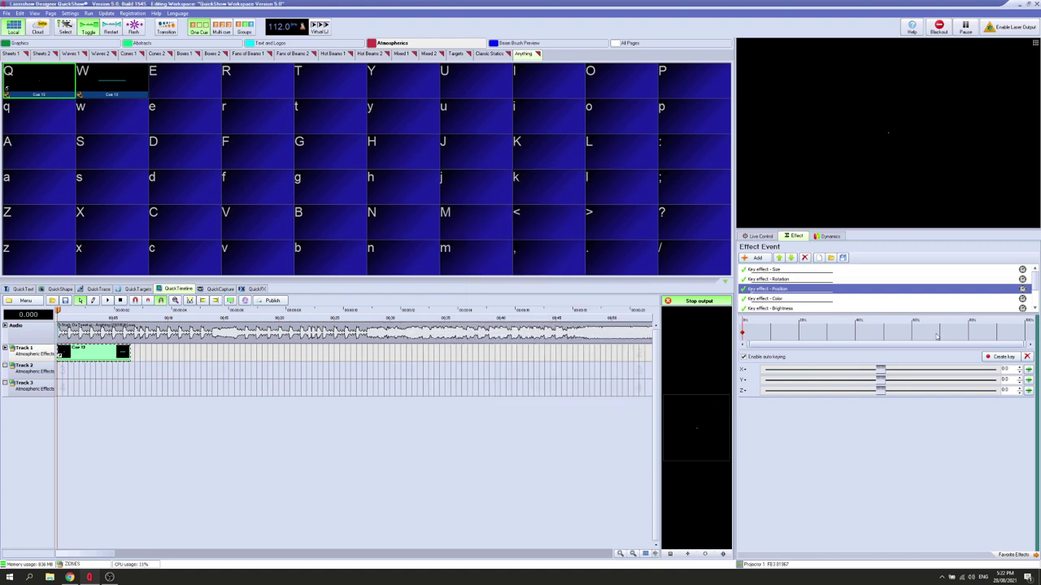
- Set the Y position of the event's starting Position key to 100 and play back the timeline
left_click(743, 379)
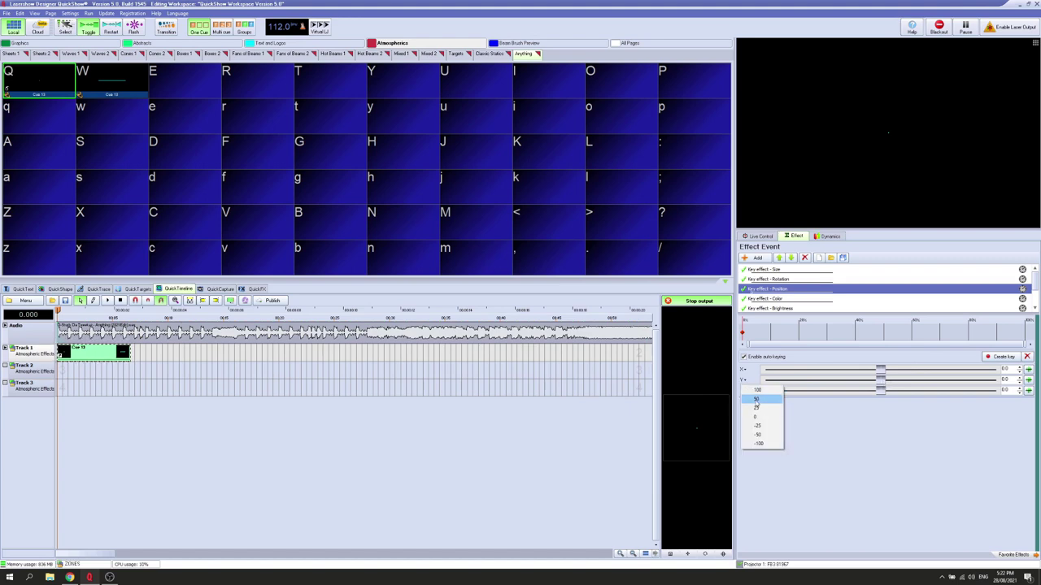
left_click(755, 394)
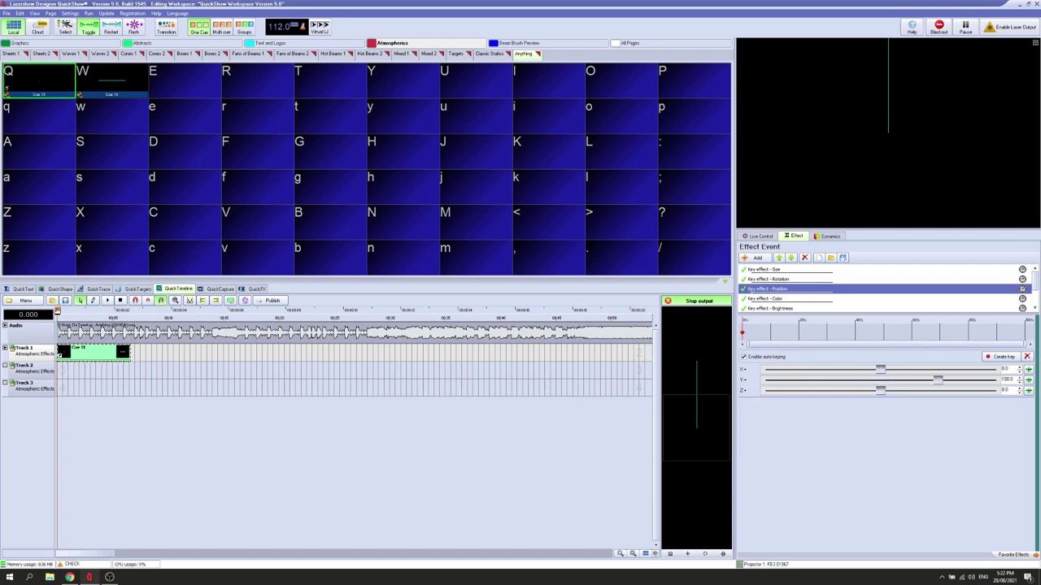
left_click(107, 300)
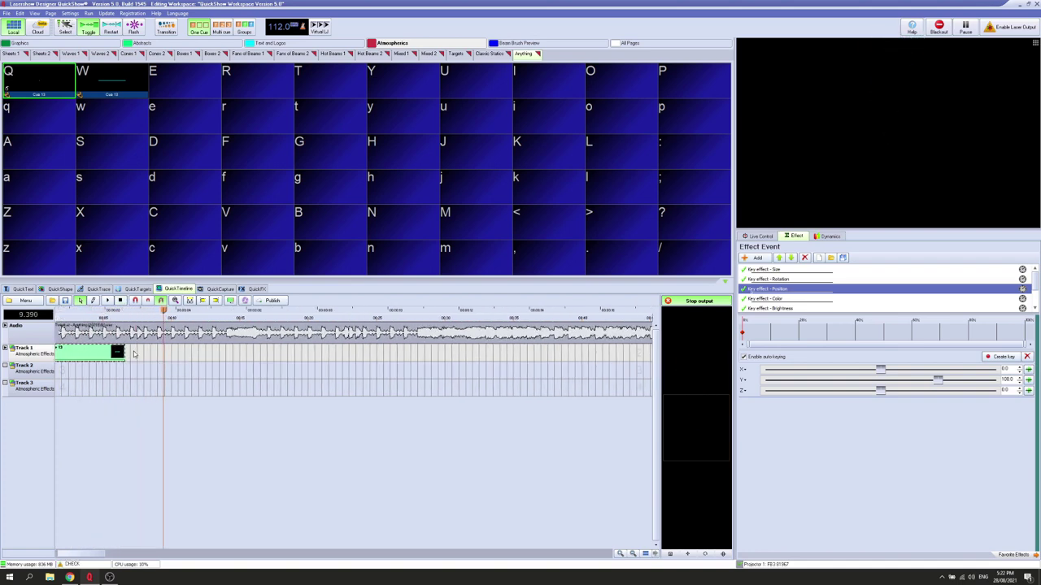
- Extend the Track 1 event to end at about 14 seconds and play it back
left_click_drag(125, 352, 225, 352)
left_click_drag(174, 317, 130, 317)
left_click(121, 300)
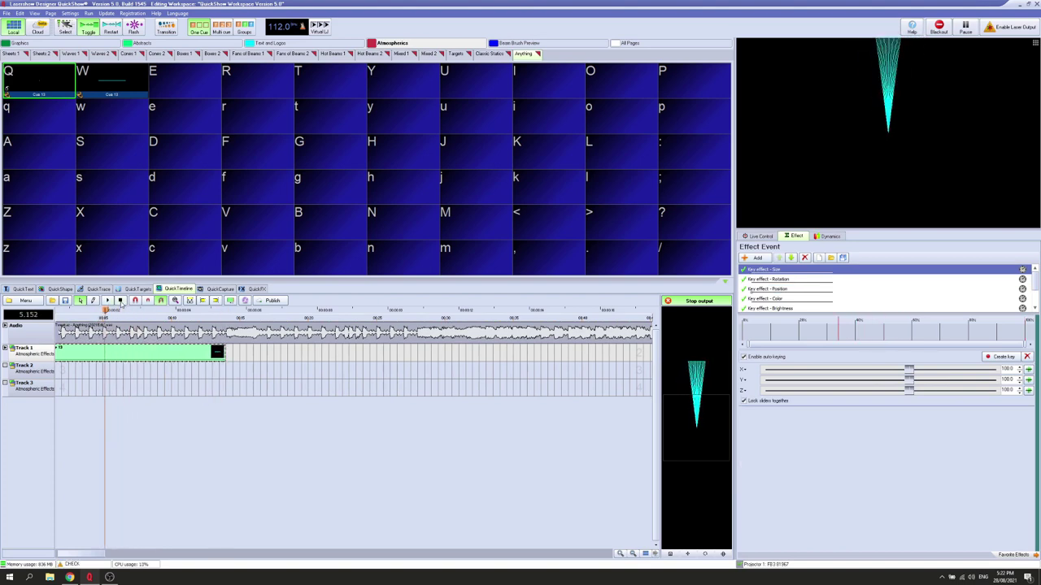
left_click(122, 302)
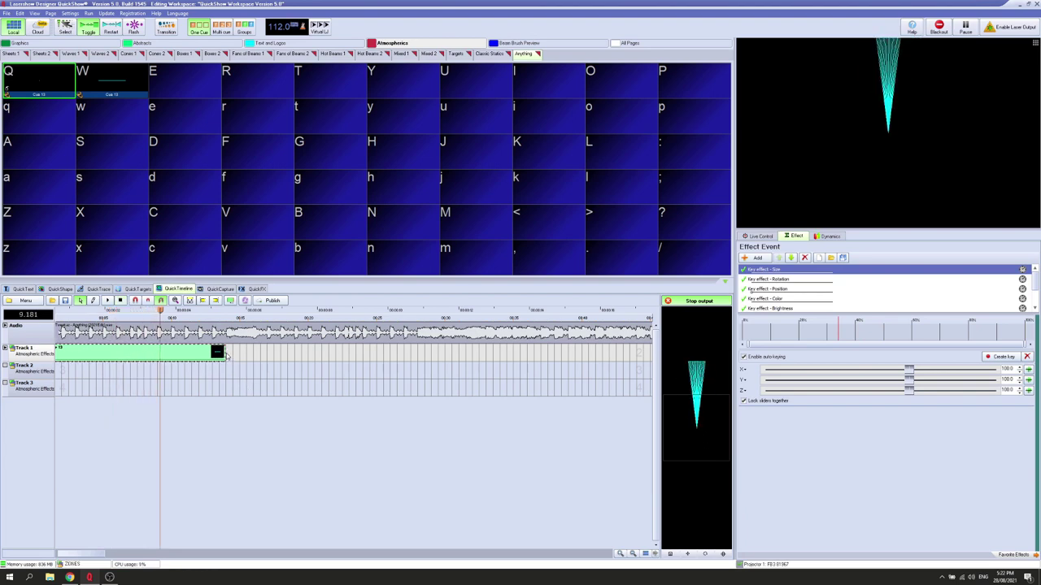
- Shorten the Track 1 event to end at about 7.4 seconds and play it back
left_click_drag(223, 353, 102, 320)
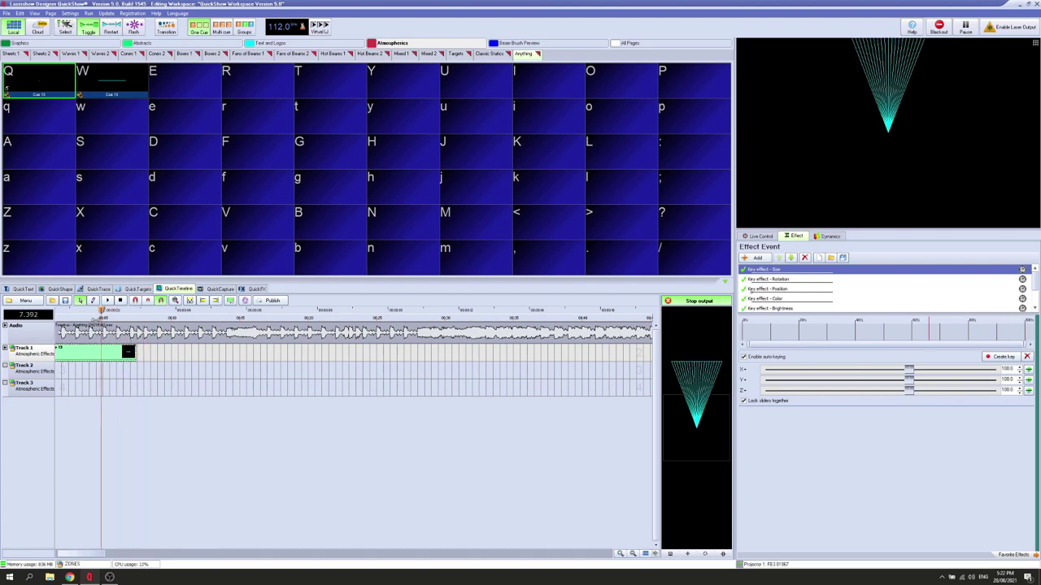
left_click(107, 301)
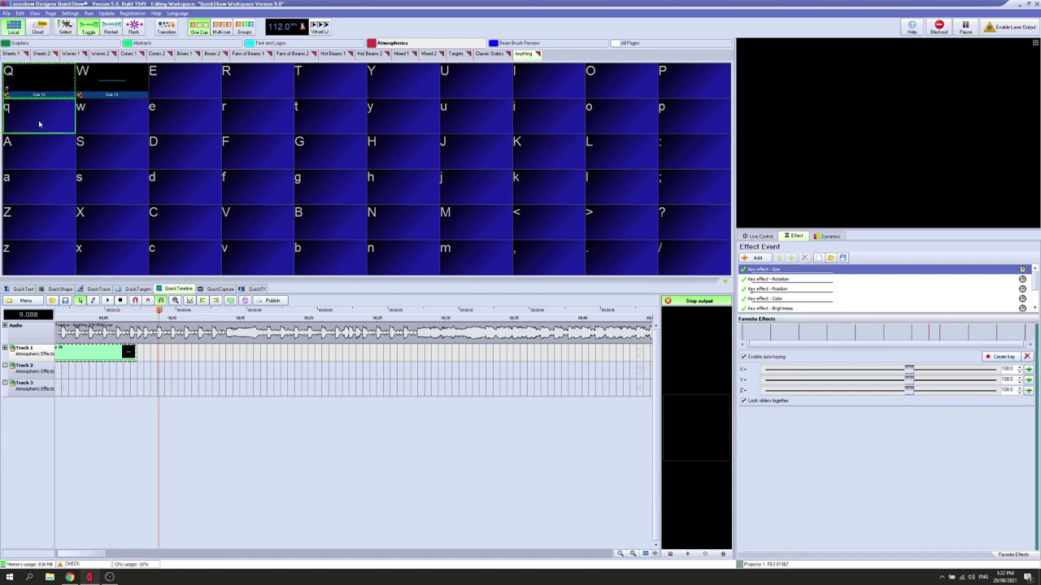
- Copy the first Anything page cue to the q cell and open the copy for editing in the Advanced Image Synthesizer
left_click(49, 77)
left_click_drag(49, 83, 49, 129)
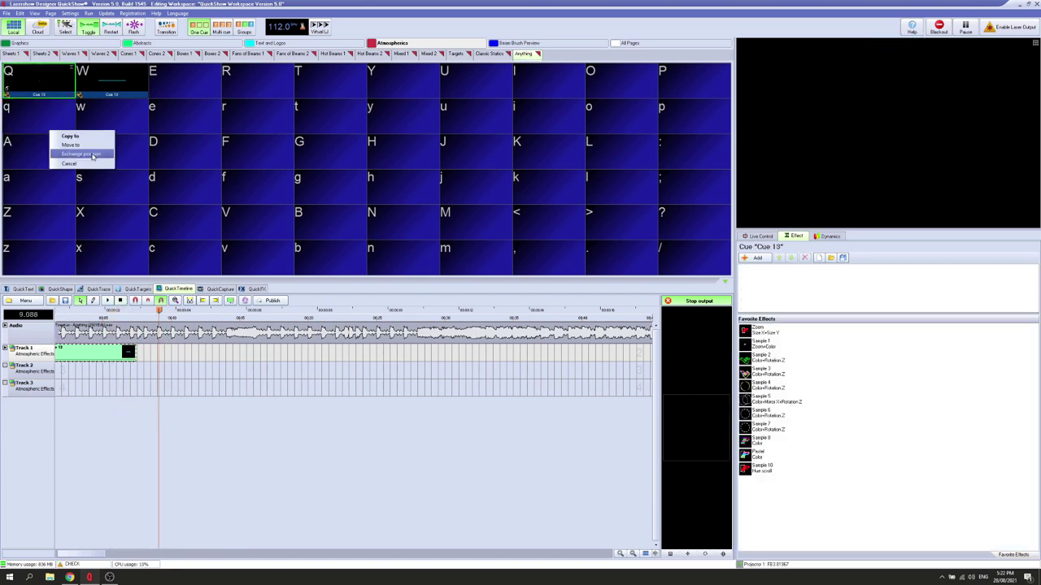
left_click(67, 136)
right_click(37, 116)
left_click(68, 140)
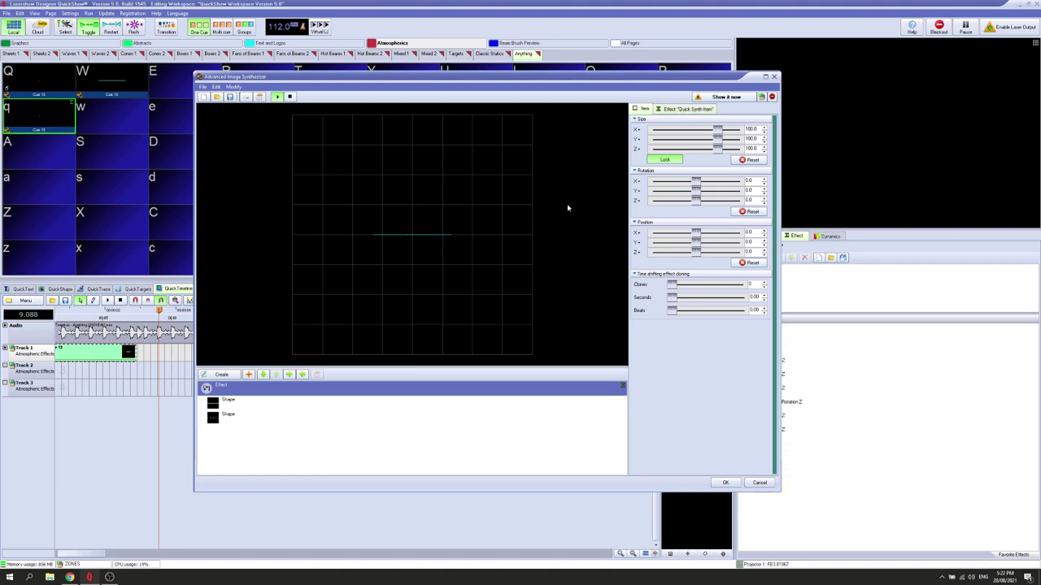
- Move one shape out of the effect, delete the effect with its remaining shape, and save the cue with the second shape style applied
left_click(247, 400)
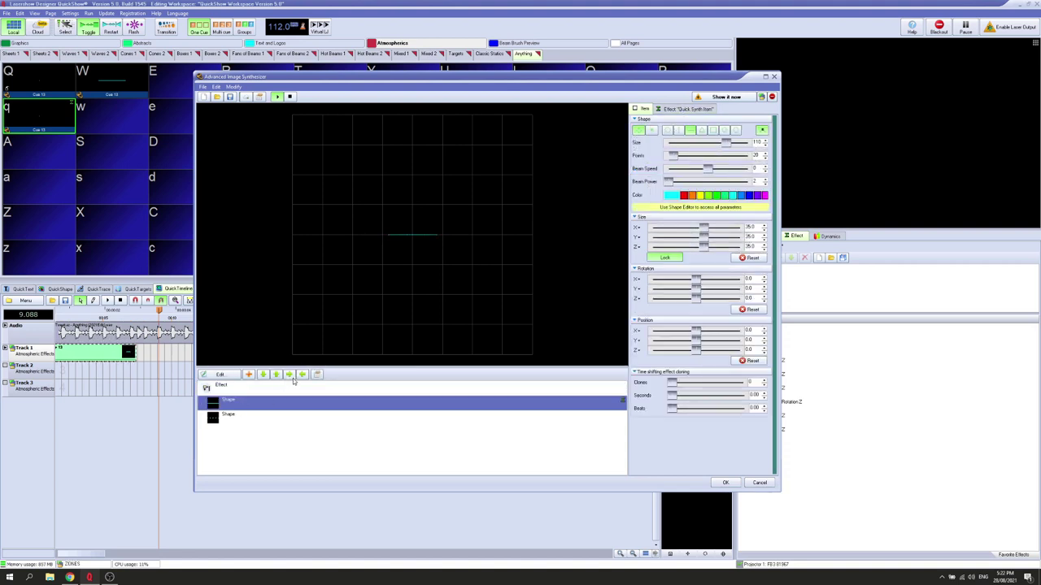
left_click(274, 376)
left_click(243, 406)
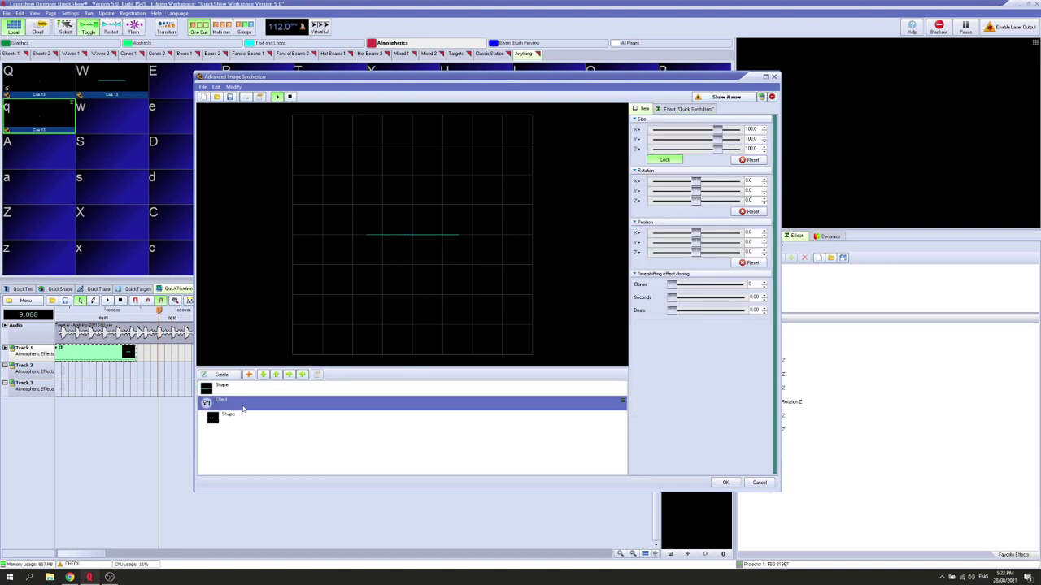
key("Delete")
key("Return")
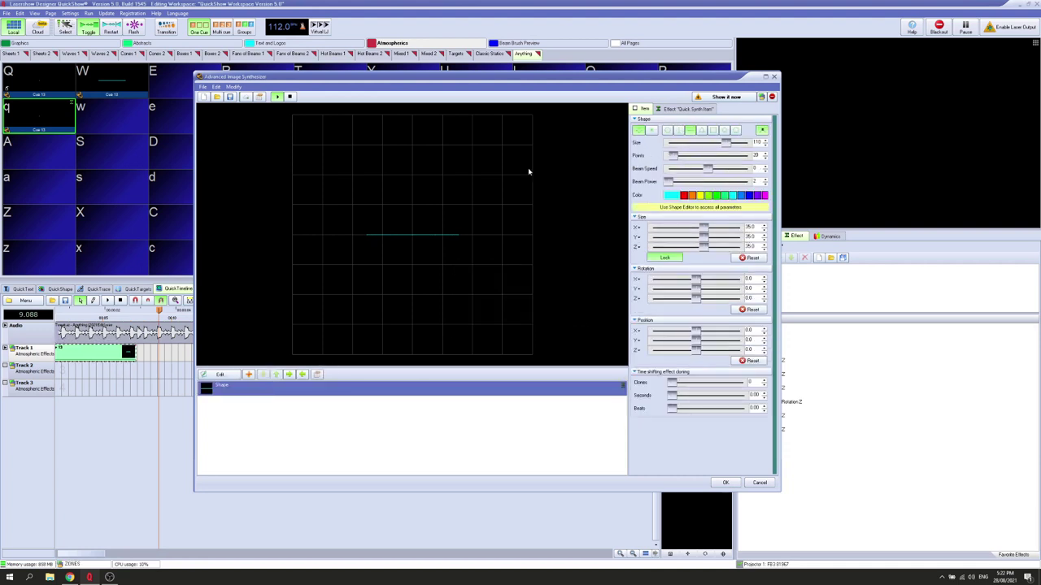
left_click(651, 131)
left_click(722, 484)
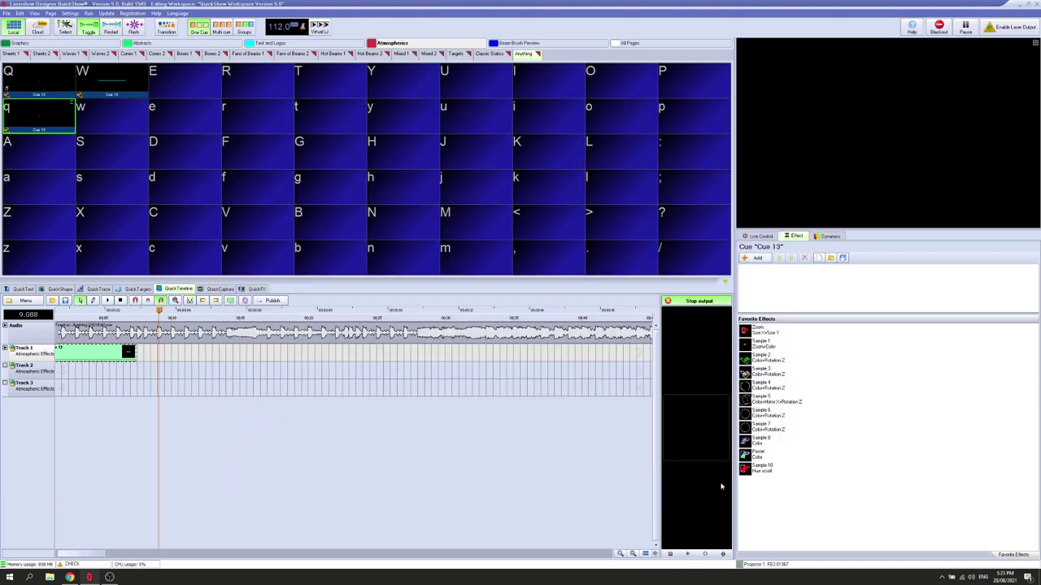
- Add the edited cue to Track 1 as a short event ending at about 8 seconds, followed by the first cue extended to about 14 seconds
scroll(154, 403, "up", 2)
left_click_drag(103, 555, 100, 555)
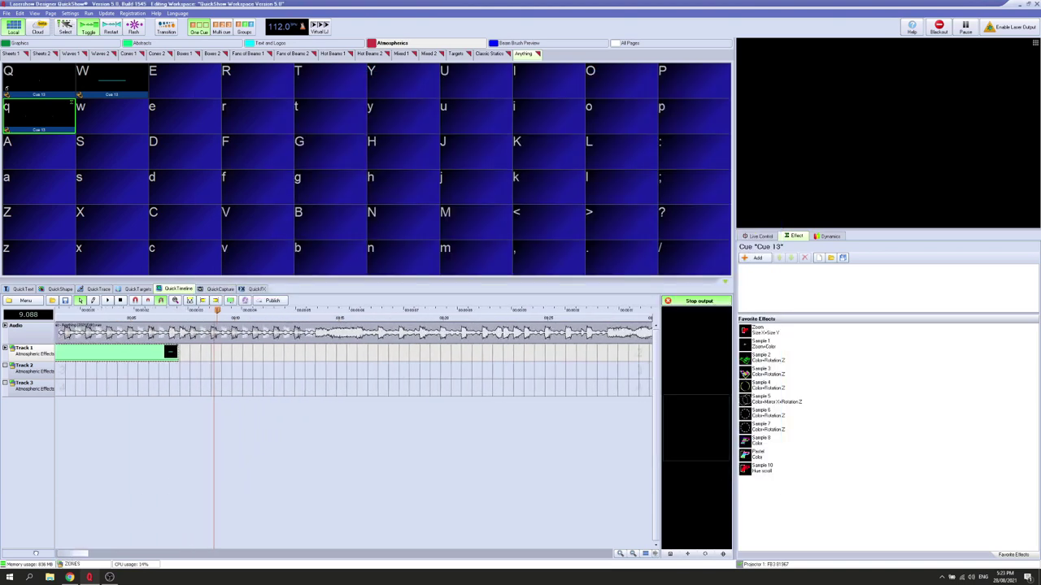
left_click_drag(54, 118, 186, 357)
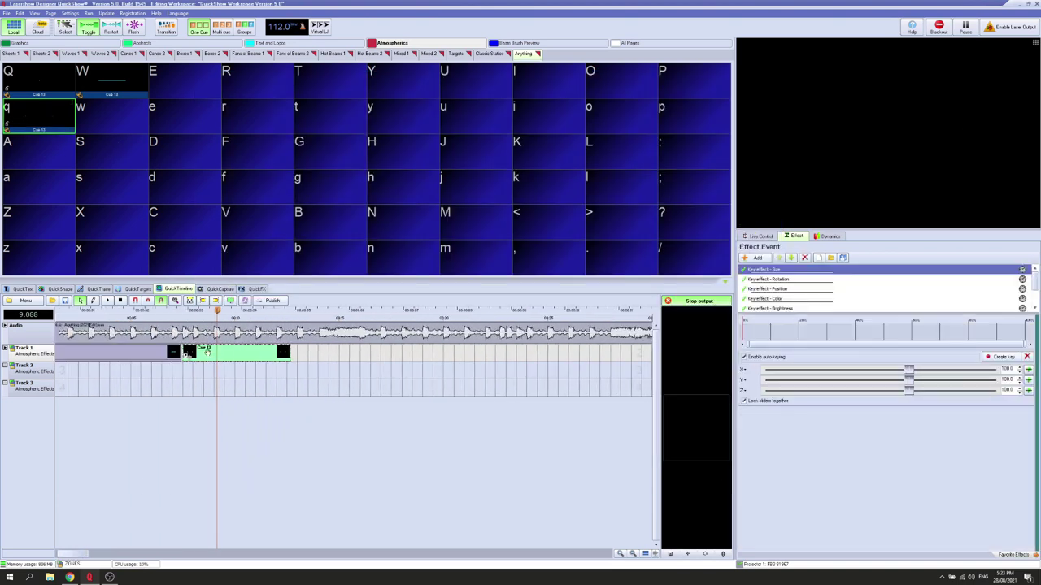
left_click(207, 355)
left_click(187, 356)
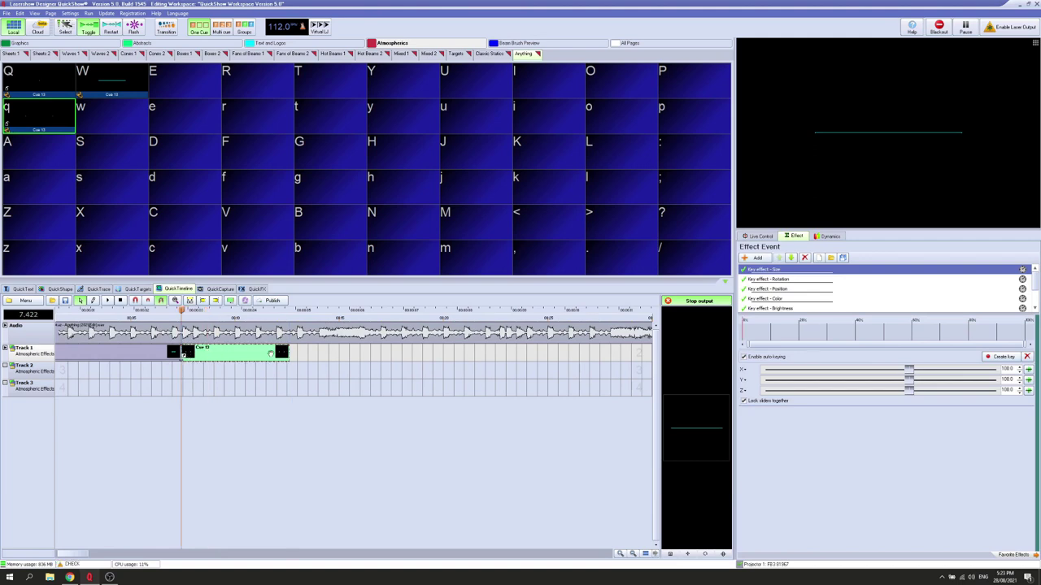
left_click_drag(287, 351, 189, 351)
left_click_drag(39, 82, 225, 352)
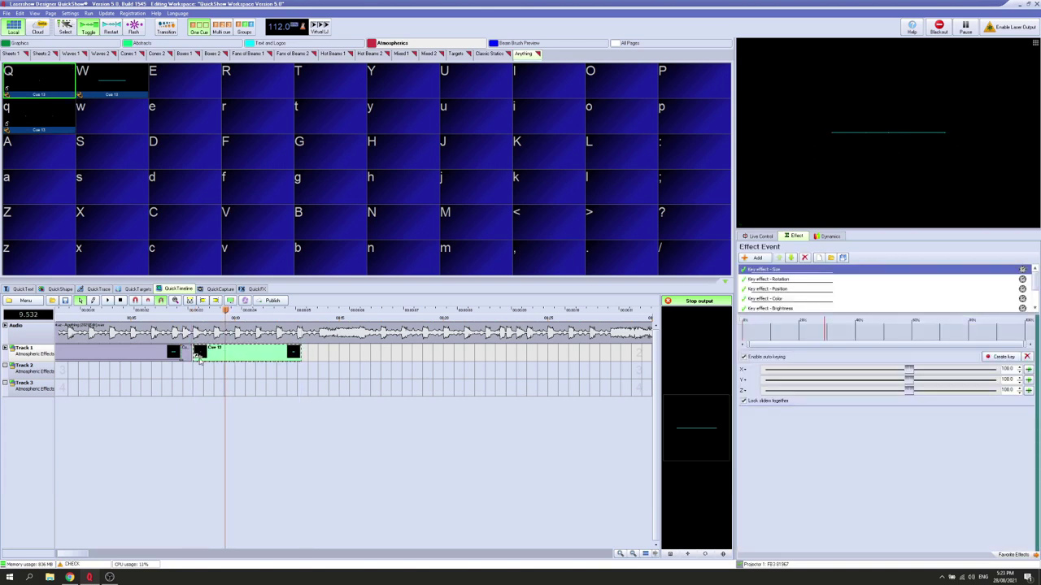
left_click_drag(300, 351, 315, 352)
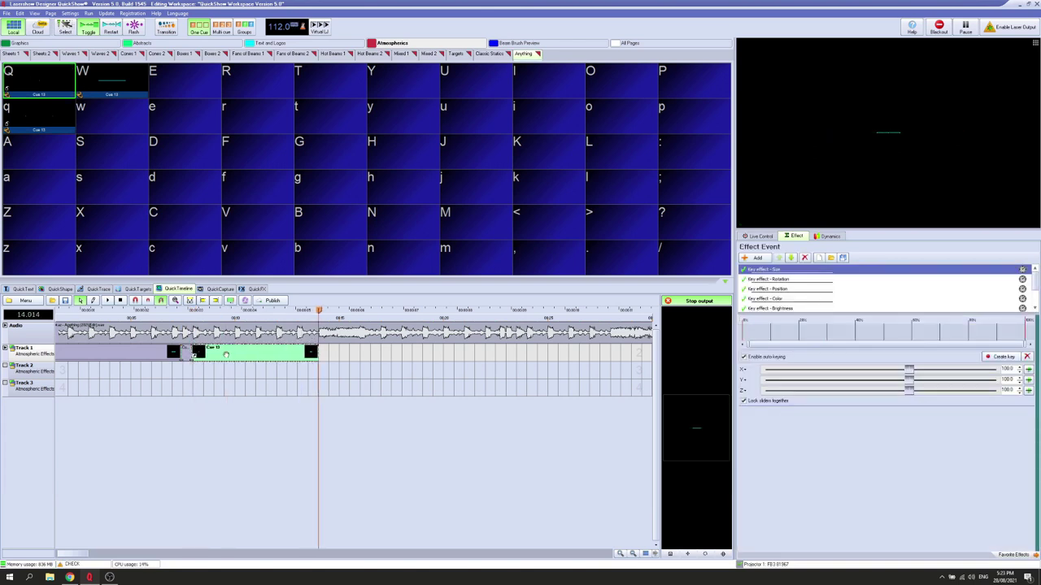
- Set the Y position of the short Track 1 event's starting Position key to 100
left_click(186, 351)
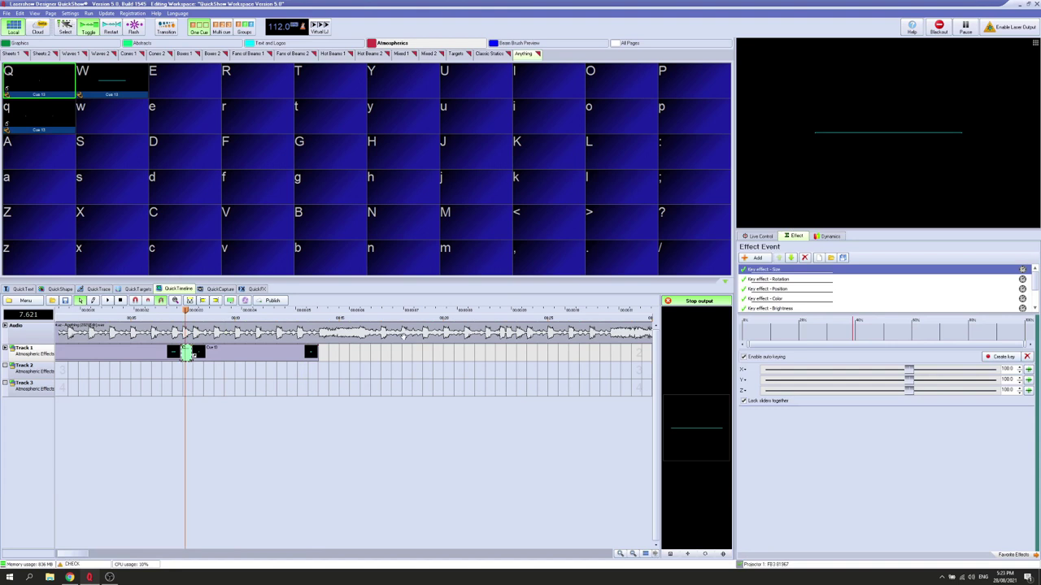
scroll(402, 375, "up", 3)
left_click(780, 289)
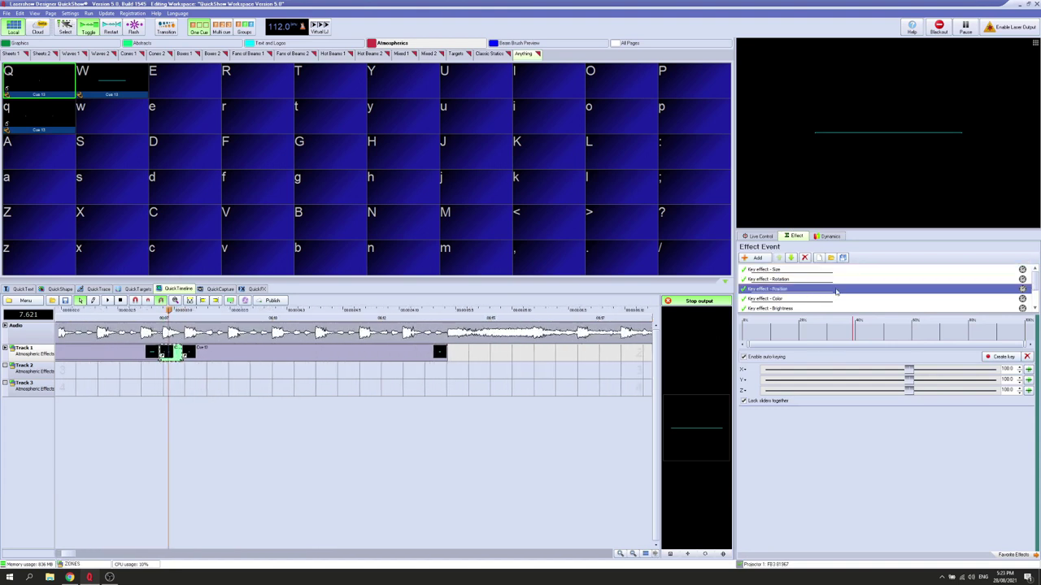
left_click(743, 380)
left_click(758, 399)
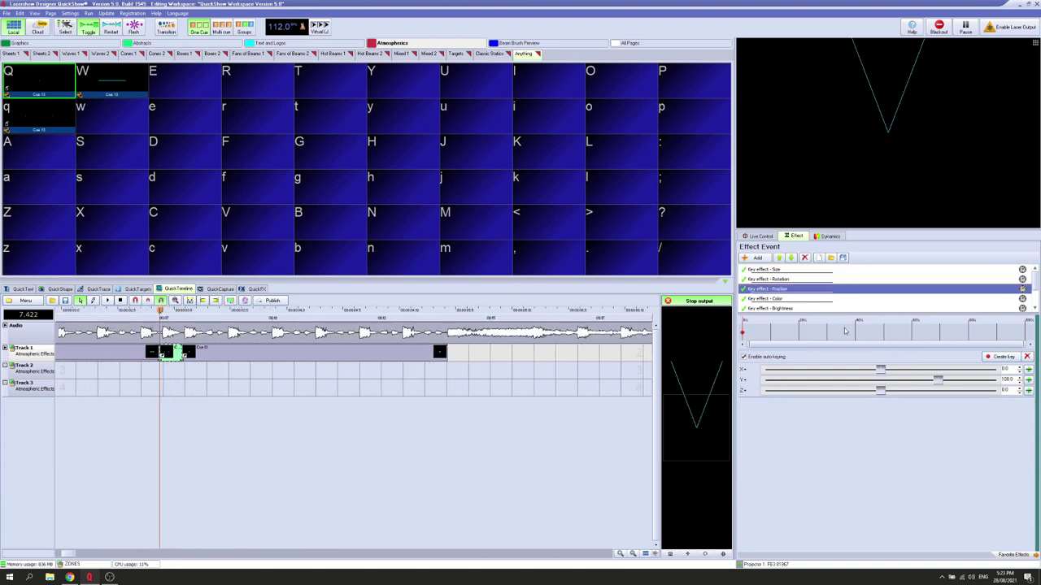
- Create a Color key at the start of the short event and play back the timeline from the beginning
left_click(846, 298)
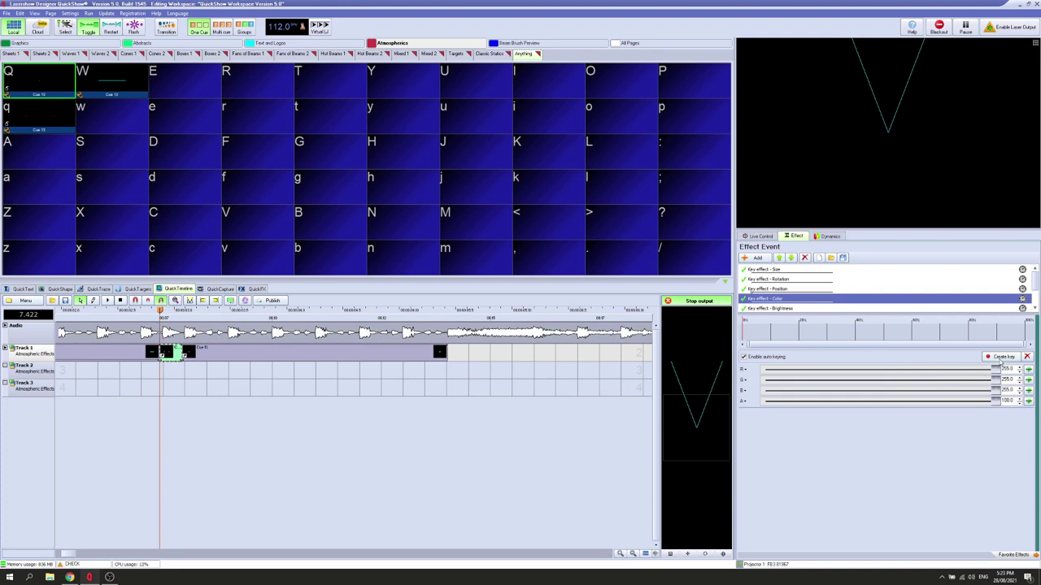
left_click(1002, 357)
scroll(135, 441, "down", 6)
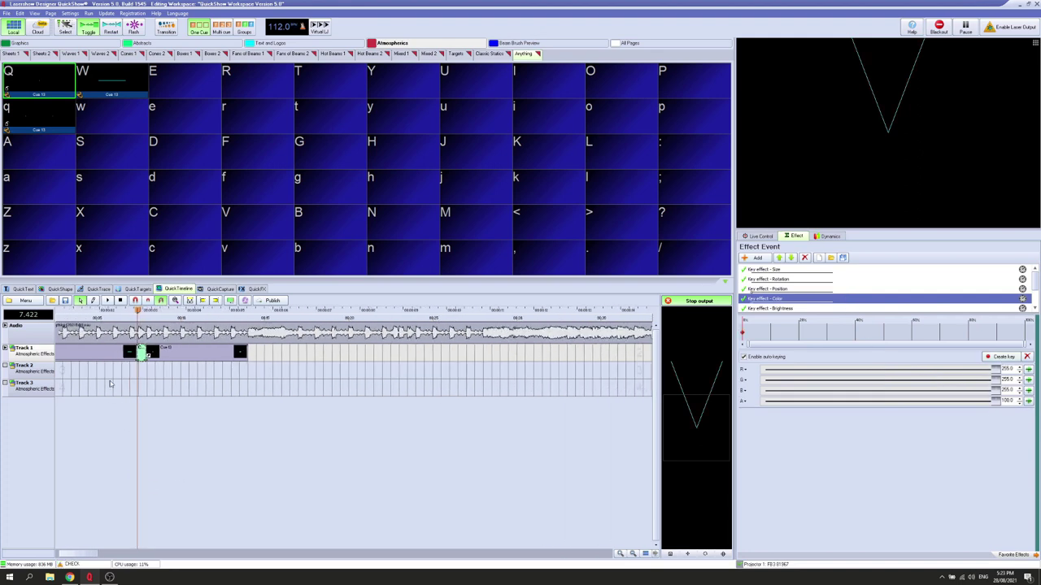
left_click_drag(125, 314, 56, 314)
key("space")
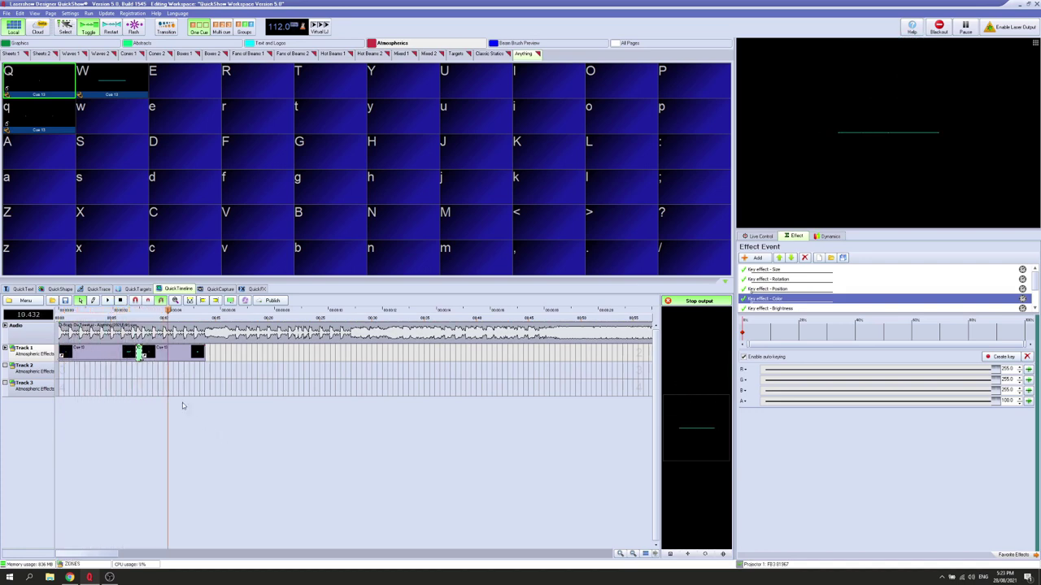
left_click_drag(193, 314, 137, 317)
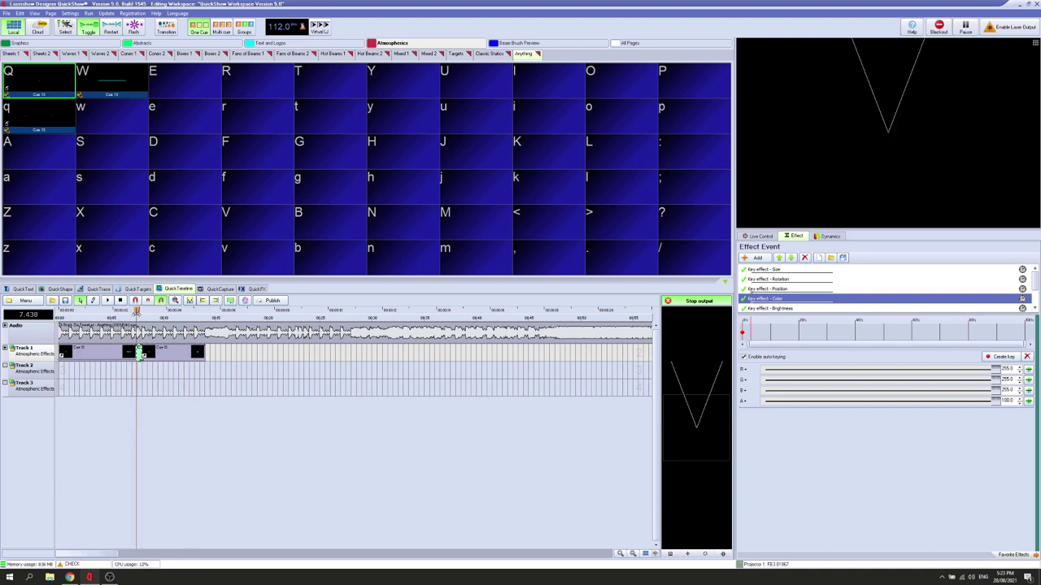
- Set the starting Position key's Y value to 100 for the last Track 1 event and play back the timeline
left_click(160, 351)
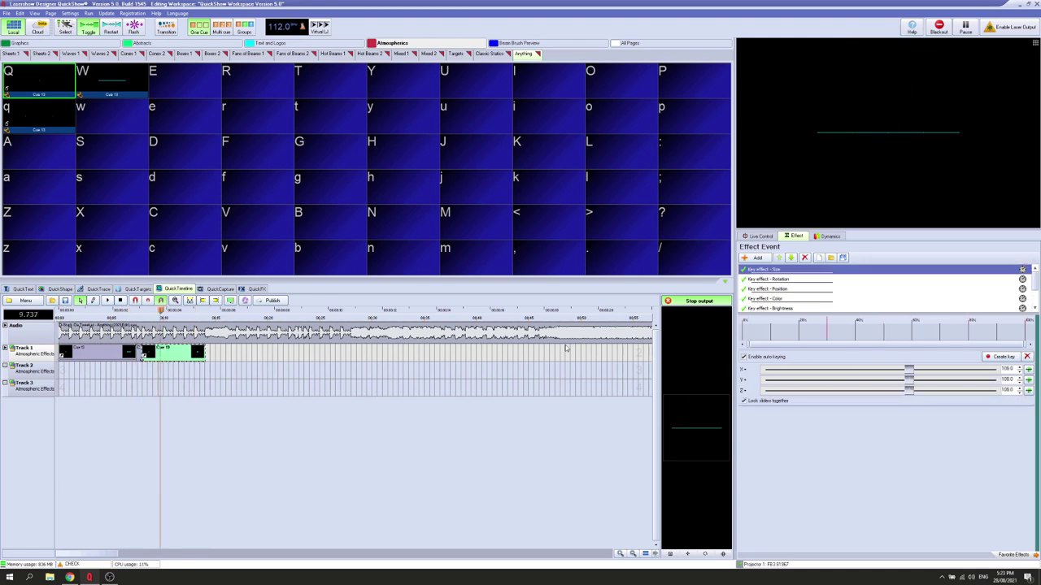
left_click(842, 291)
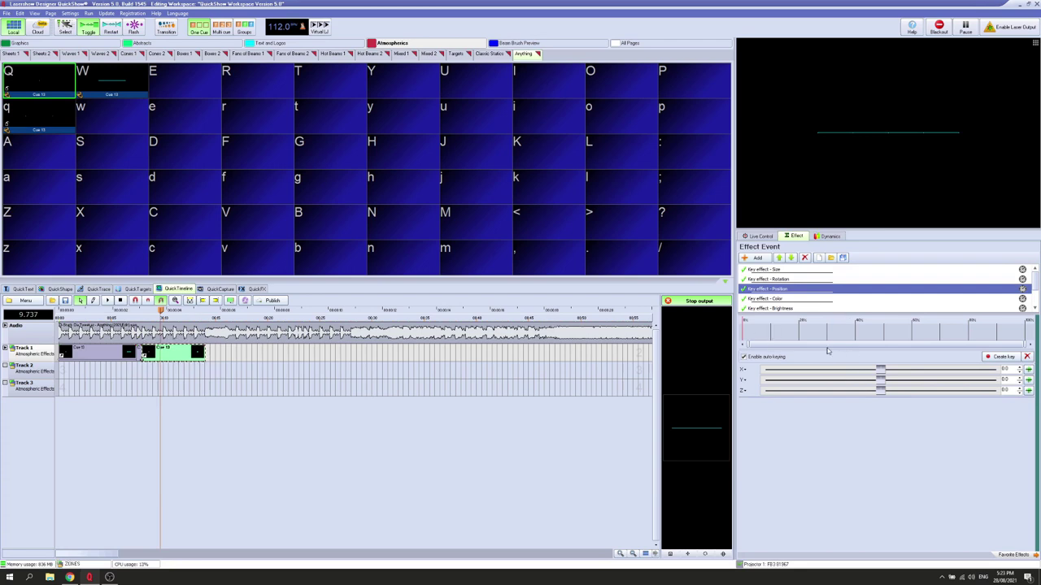
left_click(743, 380)
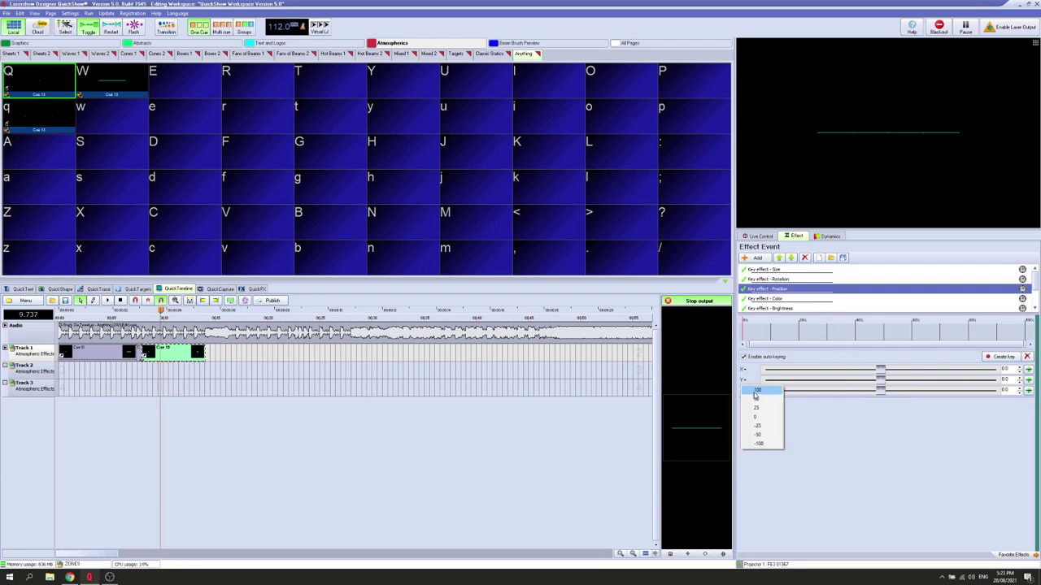
left_click(755, 392)
left_click_drag(122, 314, 108, 313)
left_click(92, 312)
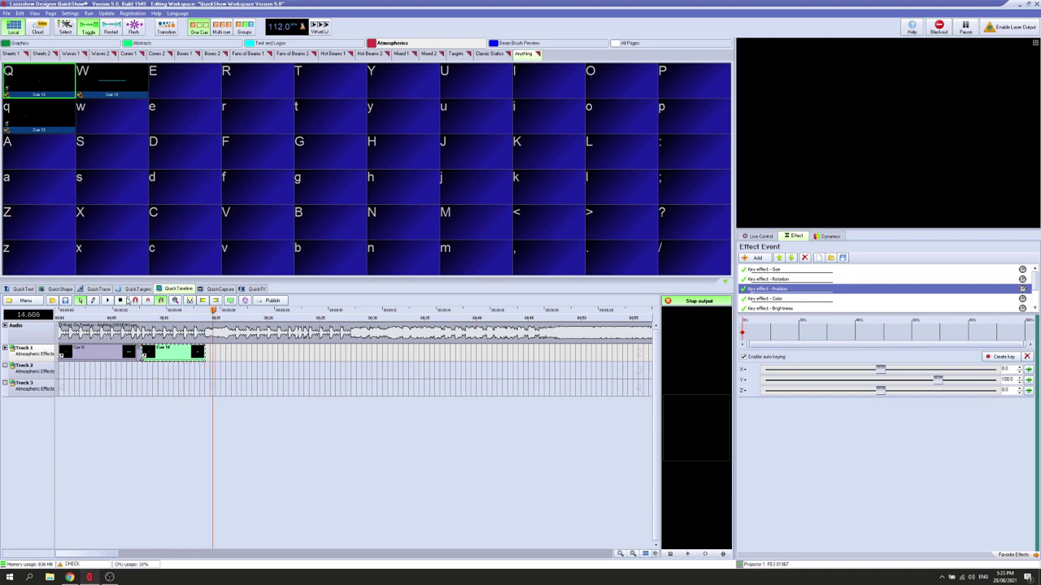
- Open the rate of change settings in the short Track 1 event's properties
scroll(142, 354, "up", 3)
scroll(142, 354, "up", 4)
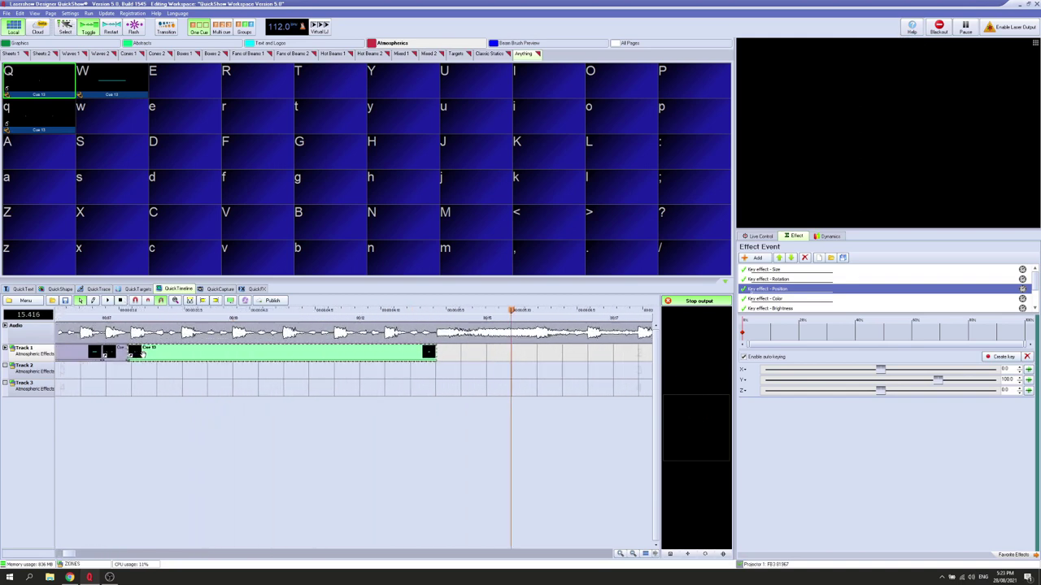
left_click(104, 353)
left_click_drag(69, 554, 66, 553)
scroll(199, 352, "up", 3)
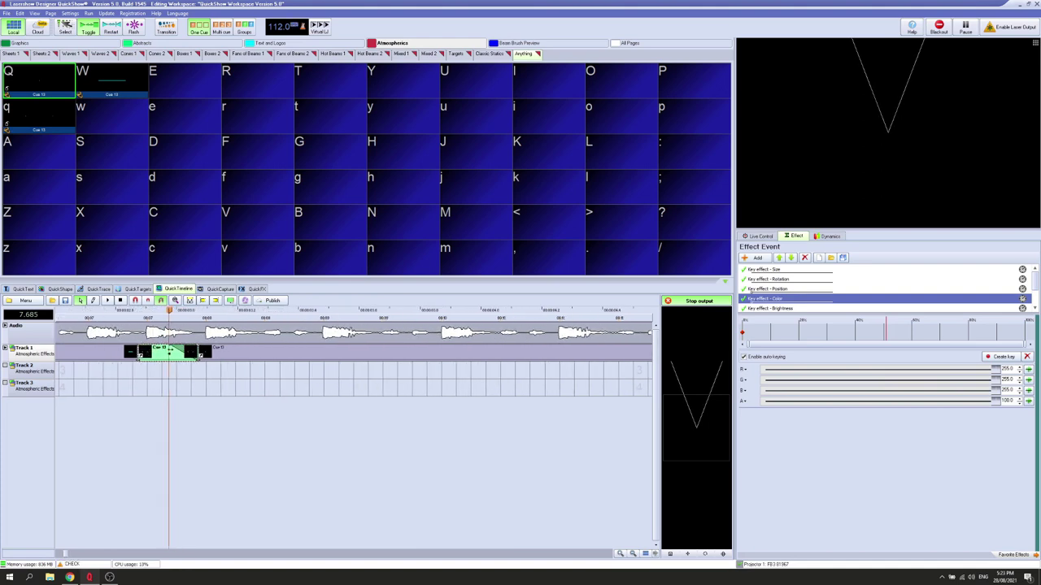
right_click(161, 356)
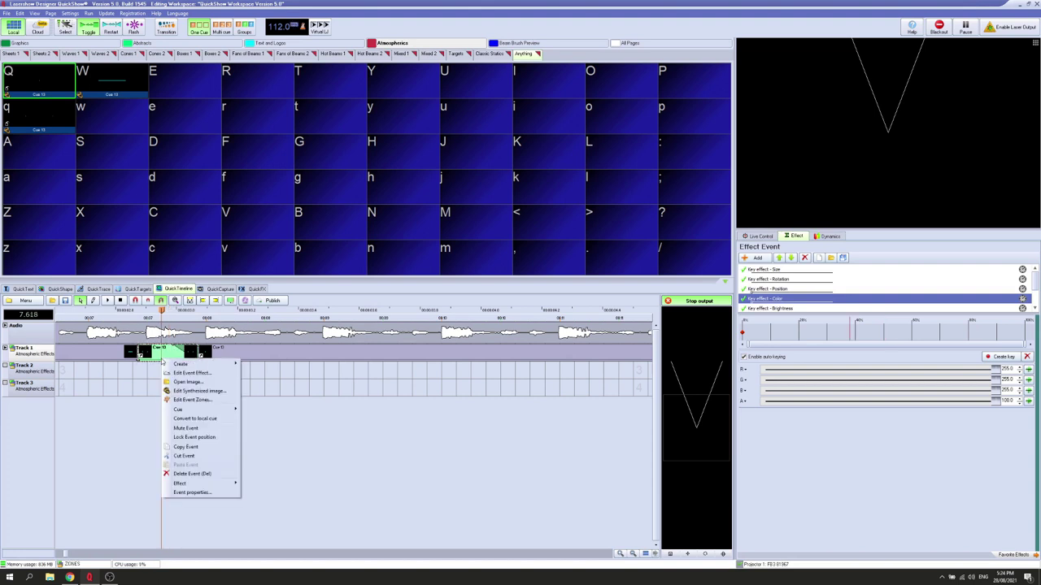
left_click(187, 492)
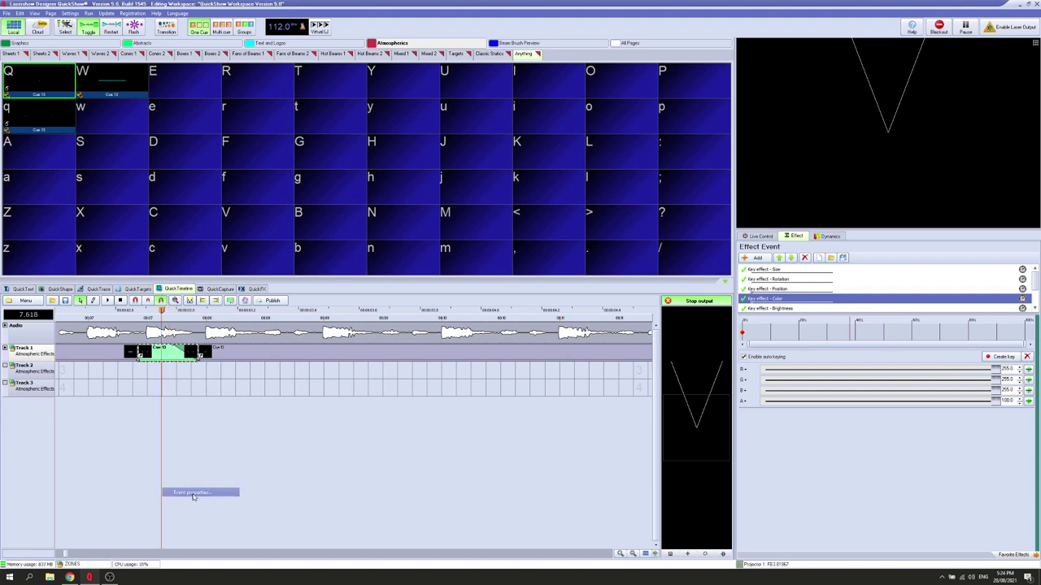
left_click(471, 210)
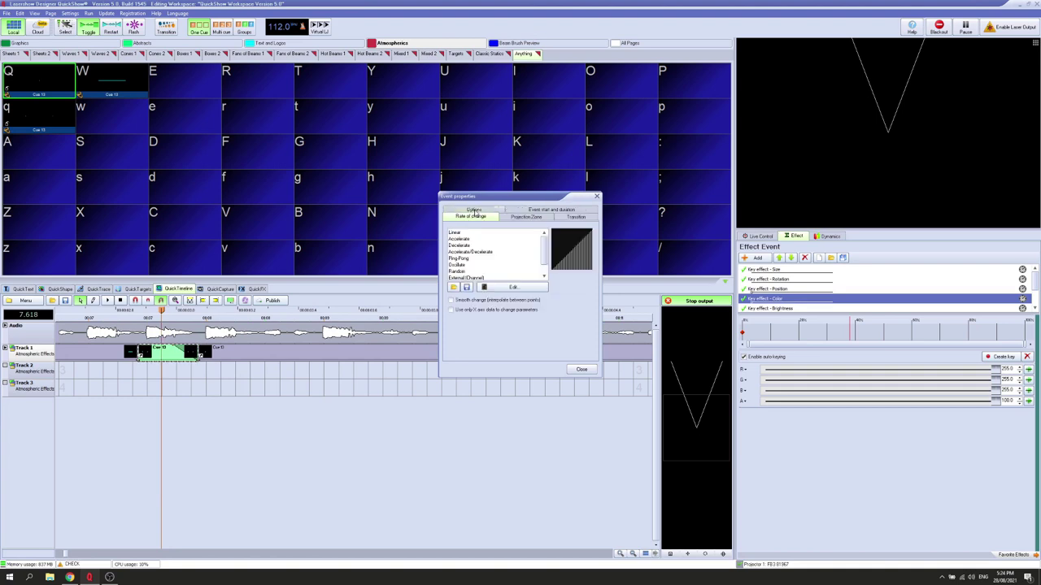
- Try the Linear and Accelerate rates of change for the short event, and settle on Decelerate
left_click(454, 234)
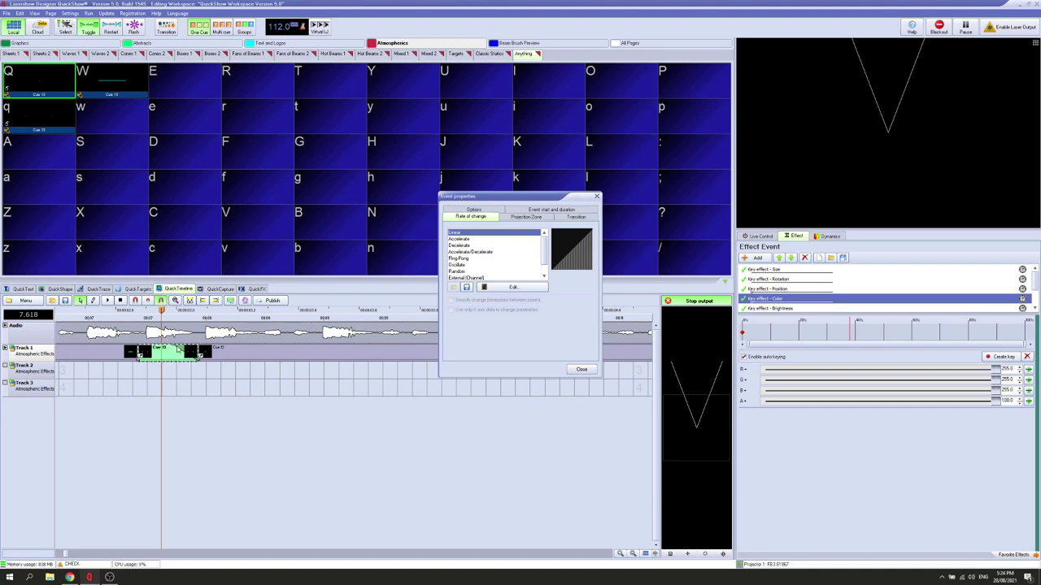
left_click(460, 239)
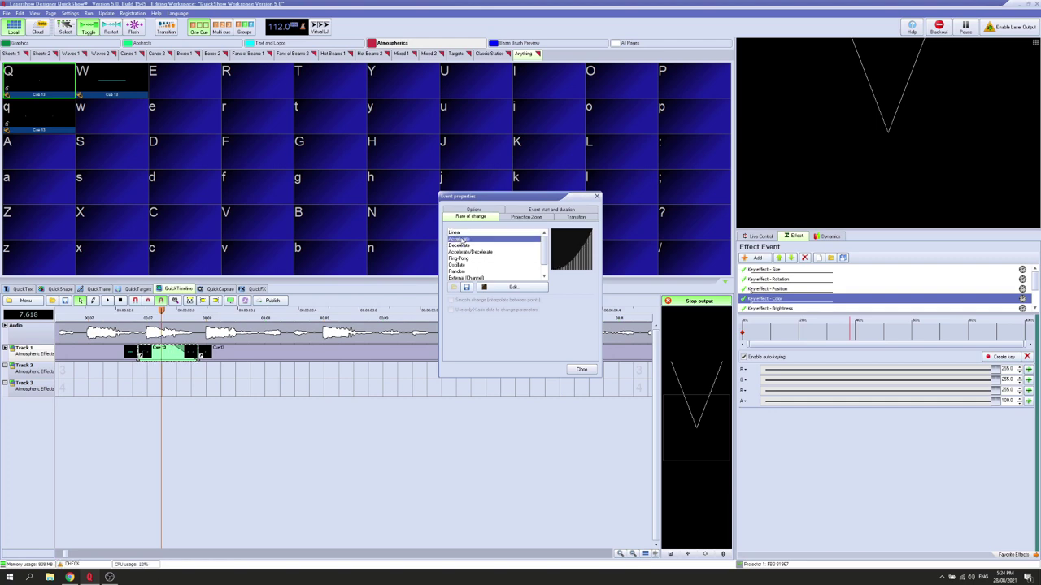
left_click(460, 246)
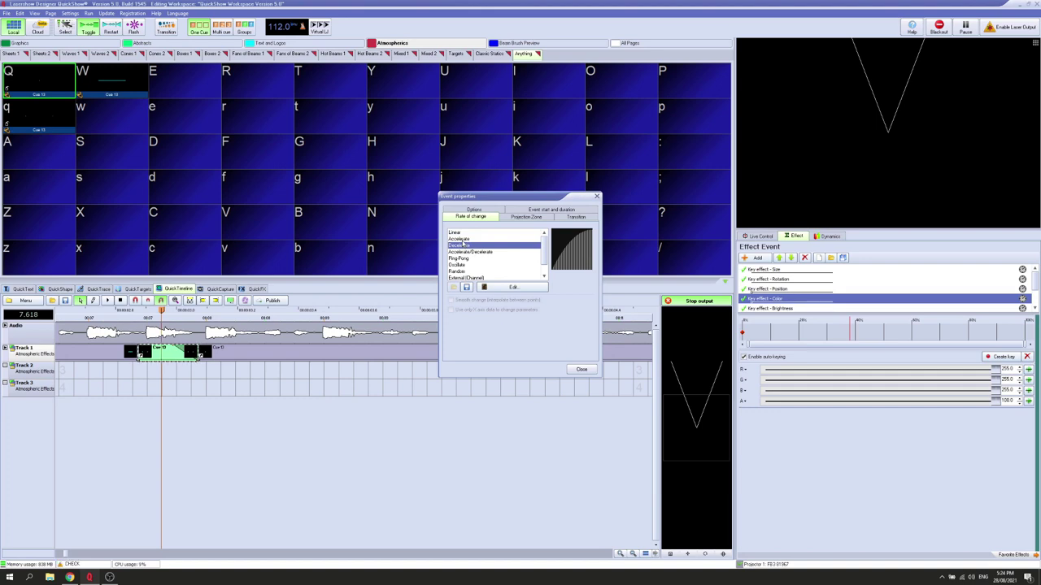
left_click(460, 239)
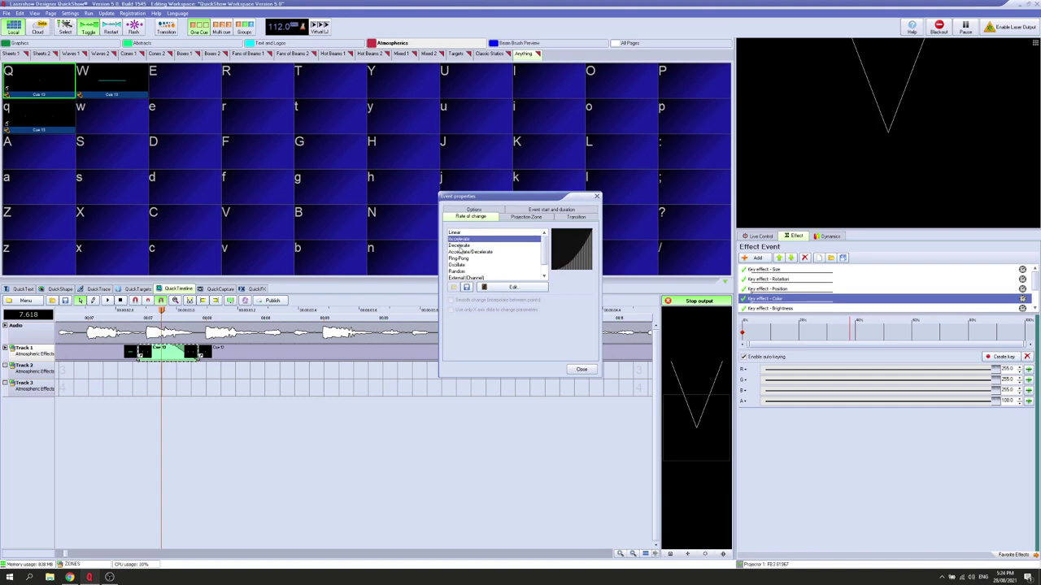
left_click(460, 246)
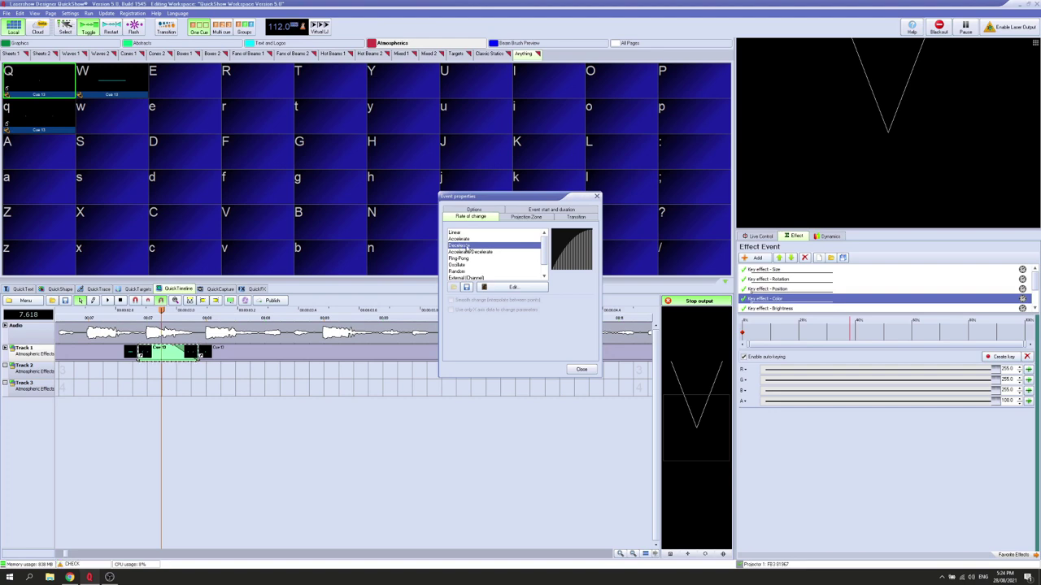
scroll(484, 260, "down", 1)
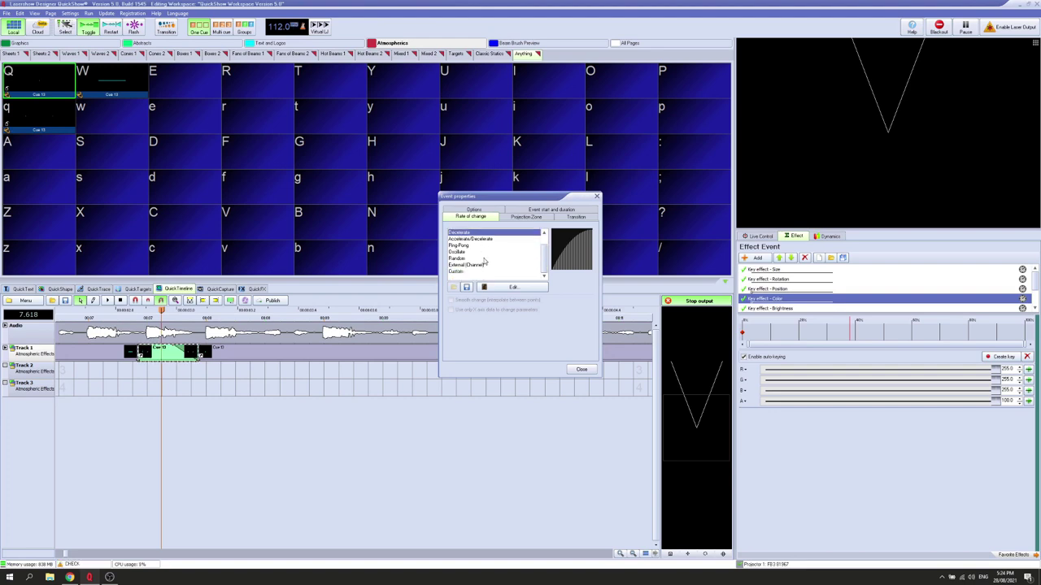
scroll(488, 262, "up", 1)
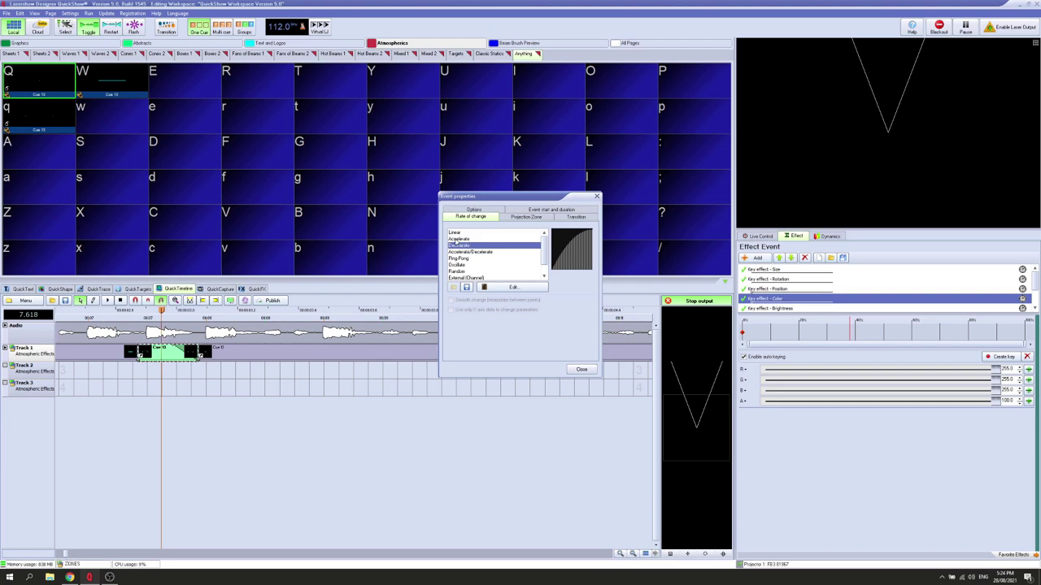
left_click(575, 371)
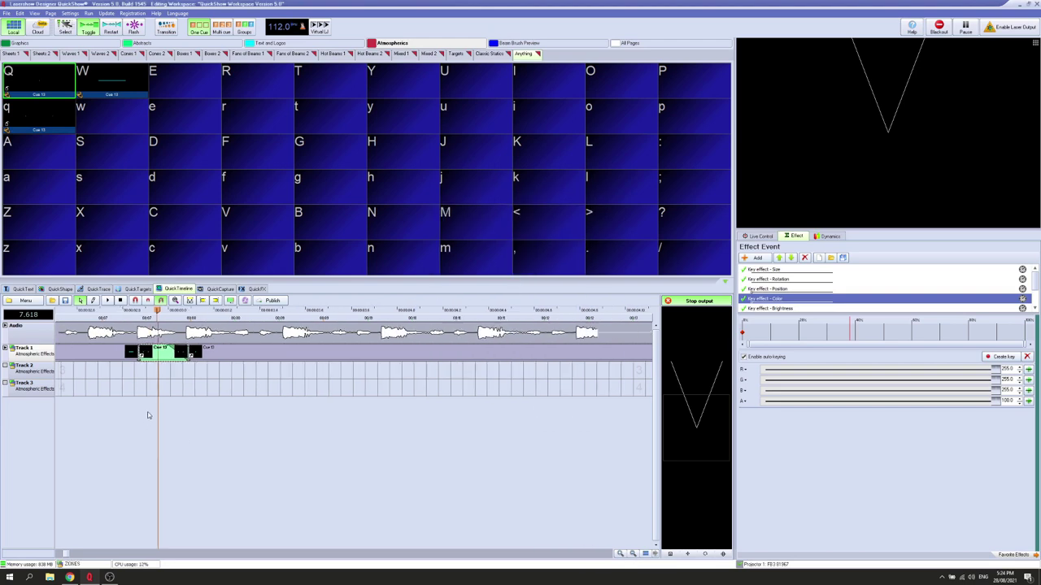
- Play back the timeline from before the short Track 1 event to review its rate of change
scroll(162, 352, "down", 5)
scroll(168, 352, "down", 1)
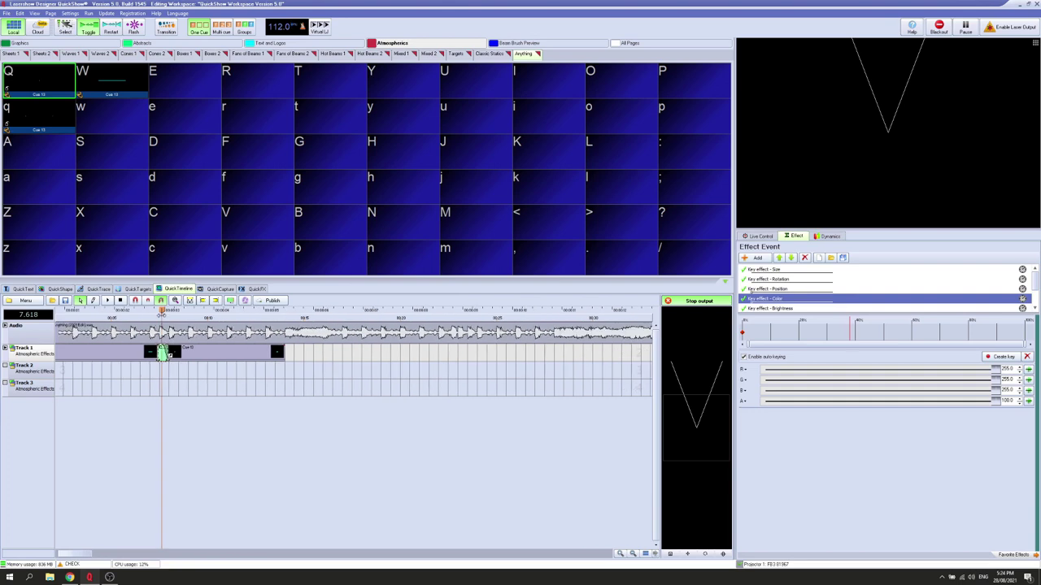
left_click(107, 311)
key("space")
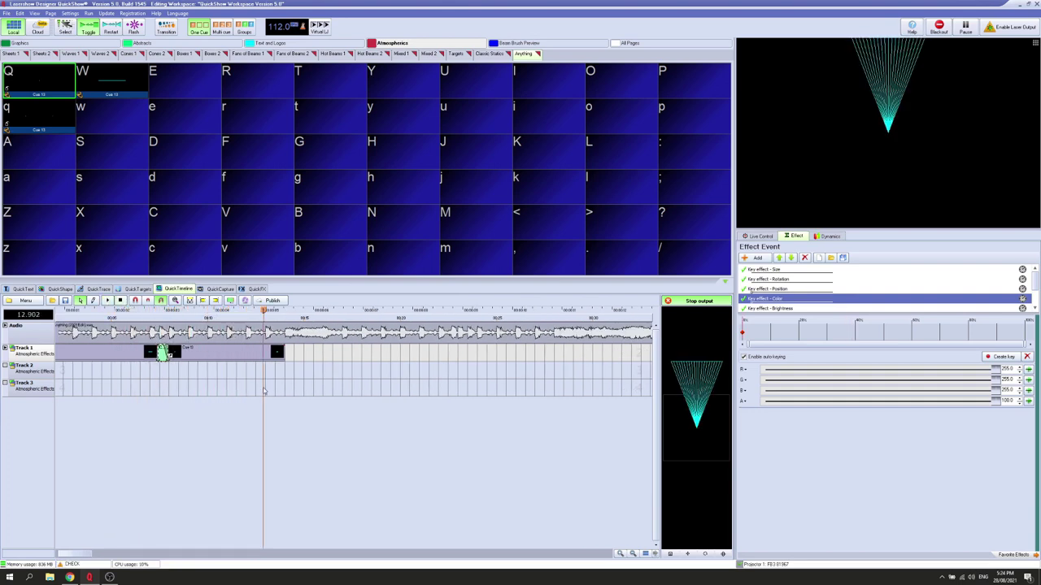
scroll(157, 345, "up", 3)
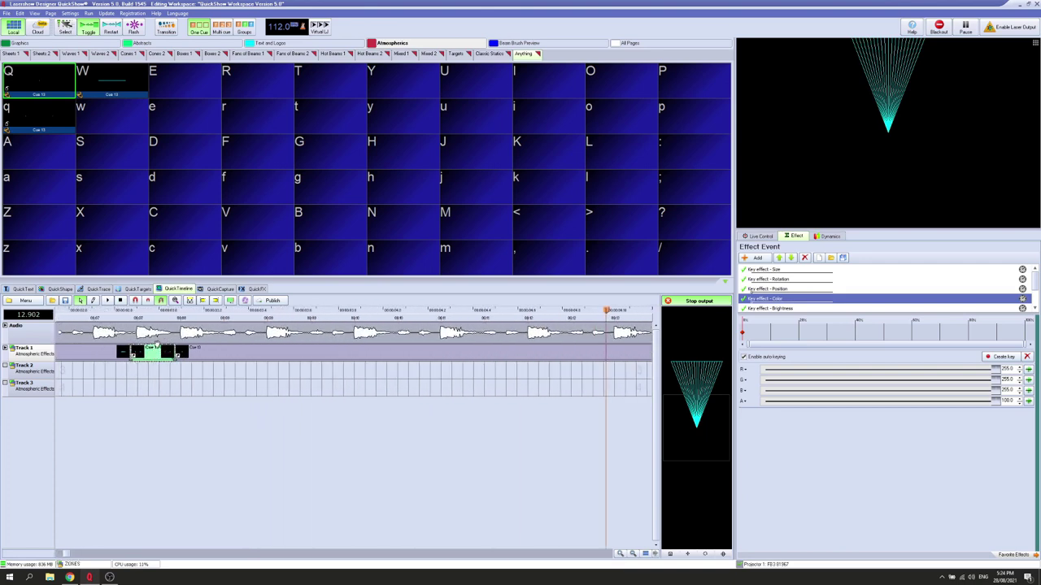
scroll(152, 345, "up", 2)
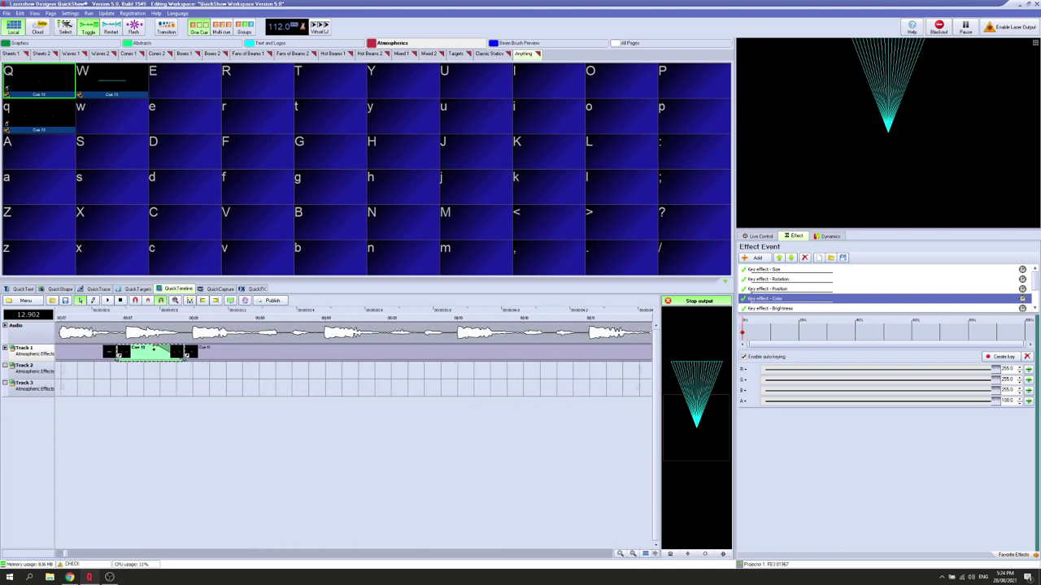
scroll(115, 352, "down", 5)
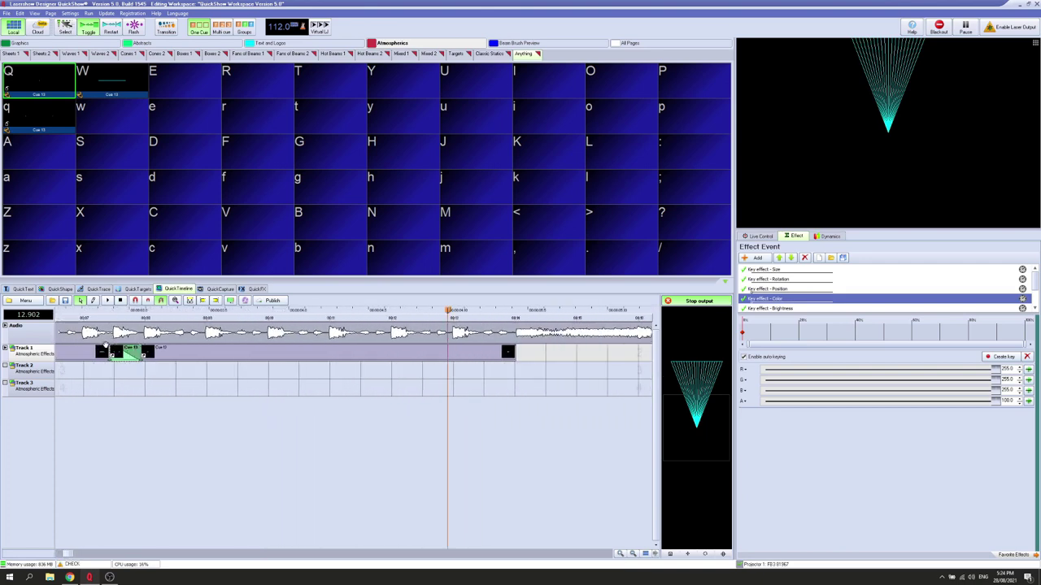
- Move the playhead back to about 5.2 s and play through the Track 1 events again
left_click(80, 313)
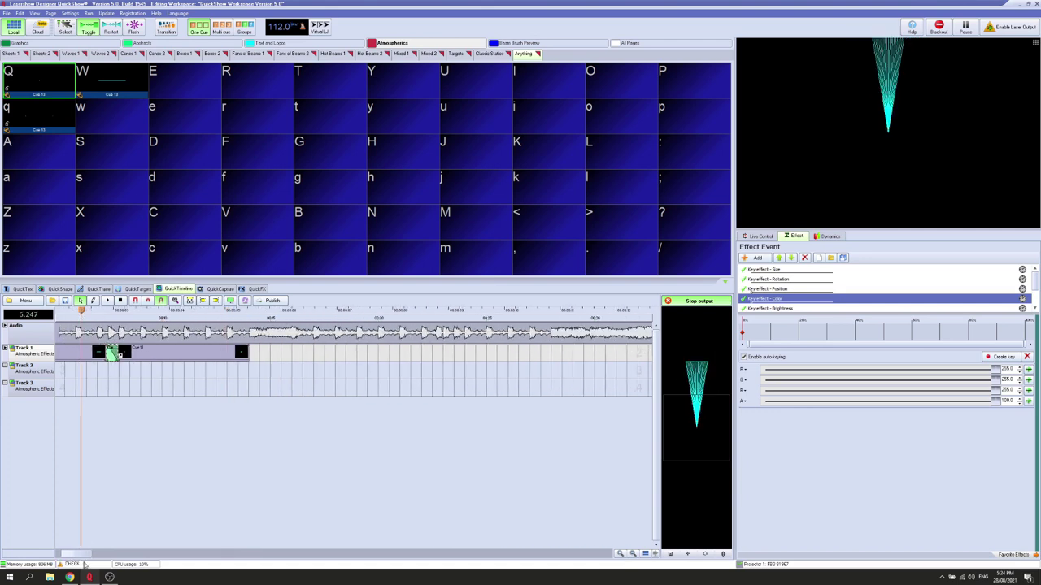
left_click_drag(80, 555, 21, 538)
left_click_drag(146, 313, 124, 314)
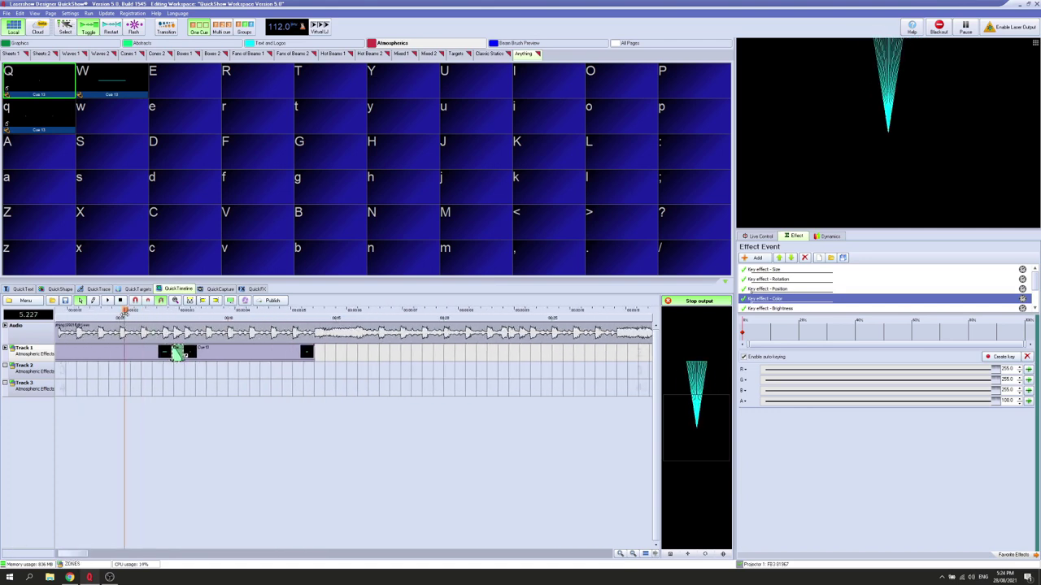
scroll(114, 313, "down", 3)
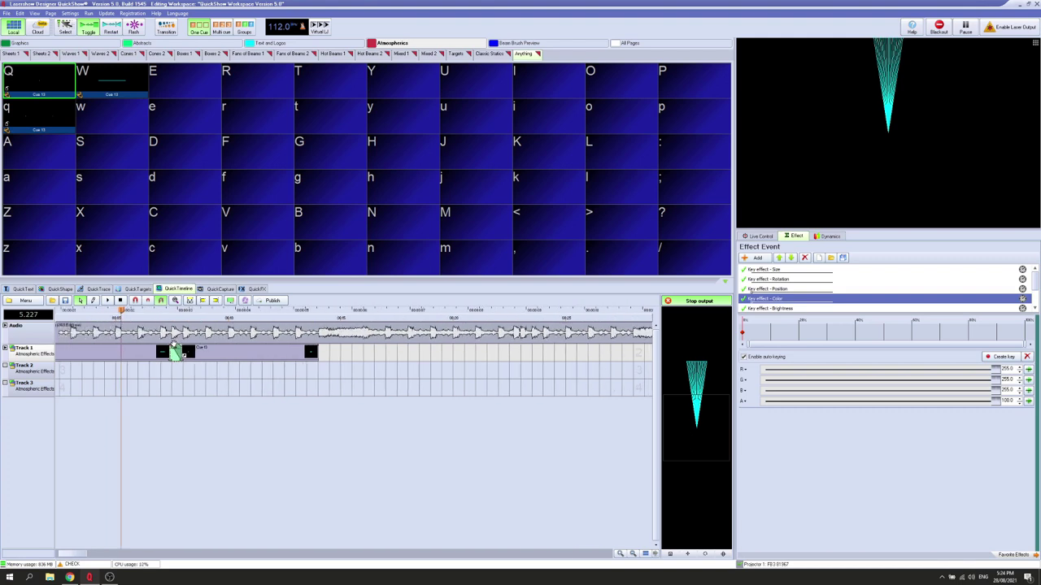
left_click(107, 301)
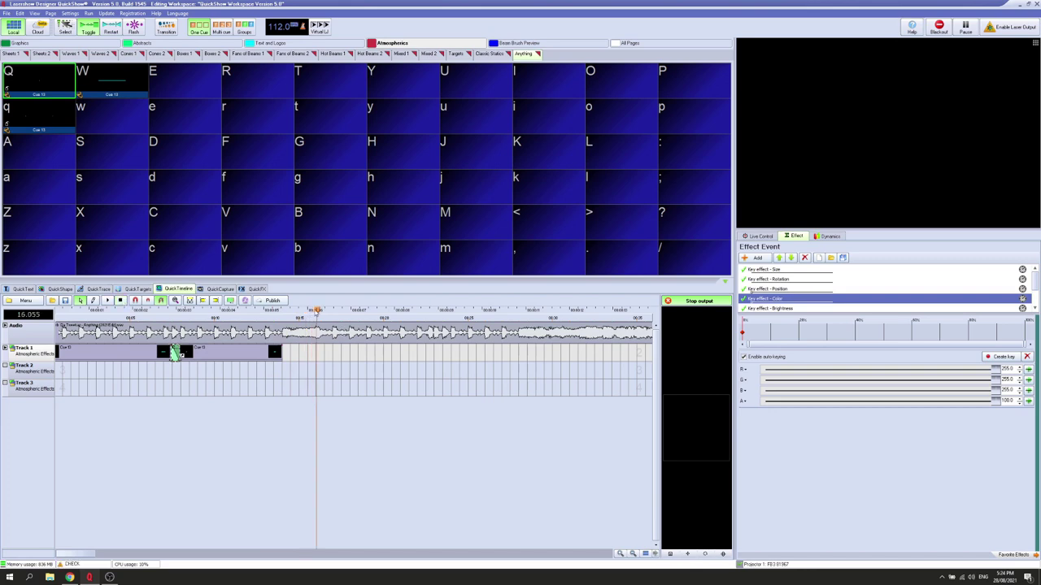
- Replay the timeline from about 4 s, and move the playhead to about 16.1 s, beyond the last Track 1 event
left_click_drag(317, 313, 113, 311)
left_click(108, 301)
scroll(186, 402, "down", 1)
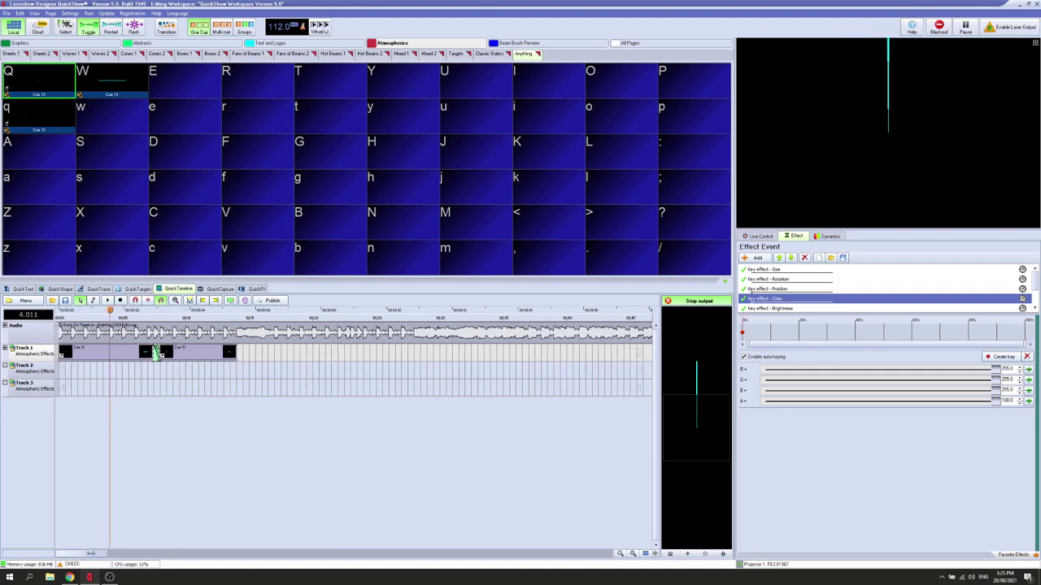
left_click(173, 312)
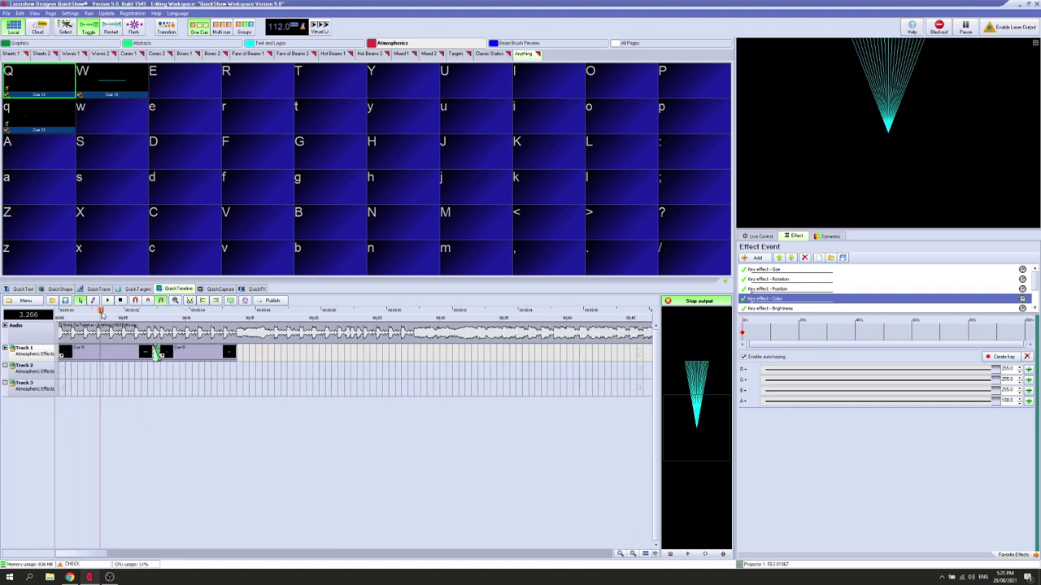
left_click_drag(172, 312, 263, 312)
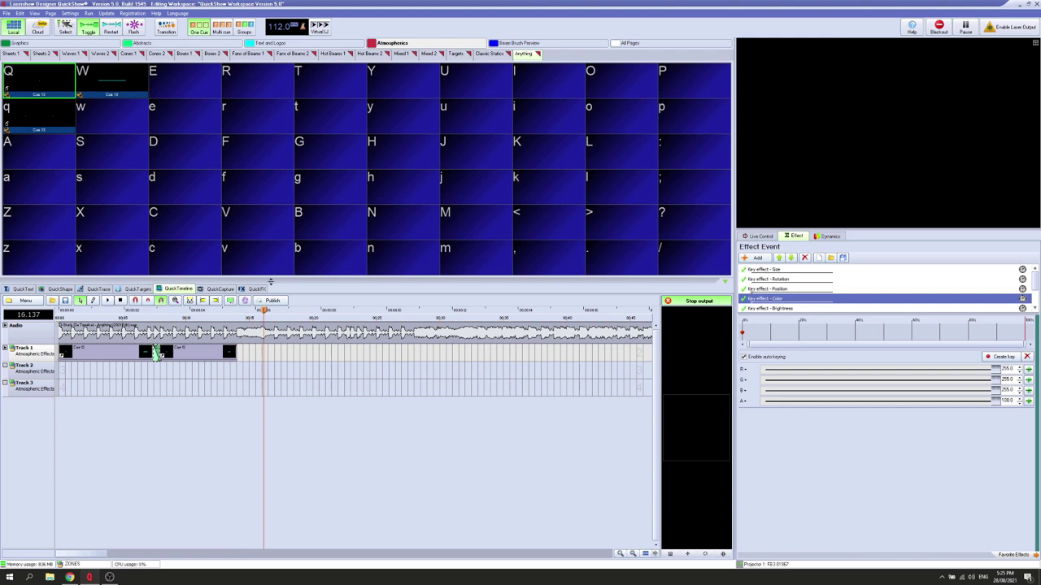
- Listen to the music around the end of the last Track 1 event, and park the playhead at about 14.3 s
scroll(259, 334, "up", 5)
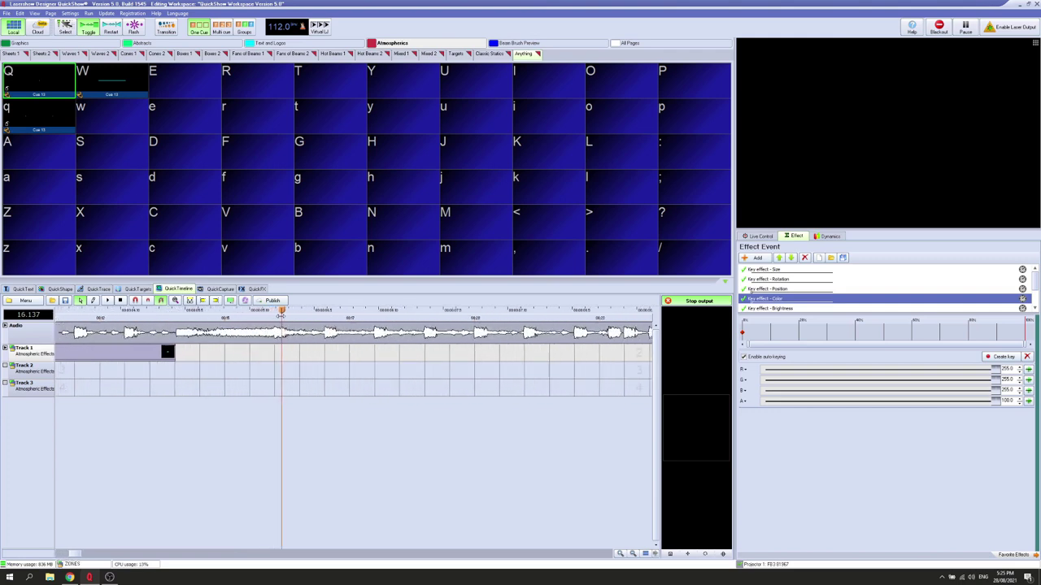
left_click_drag(280, 315, 94, 314)
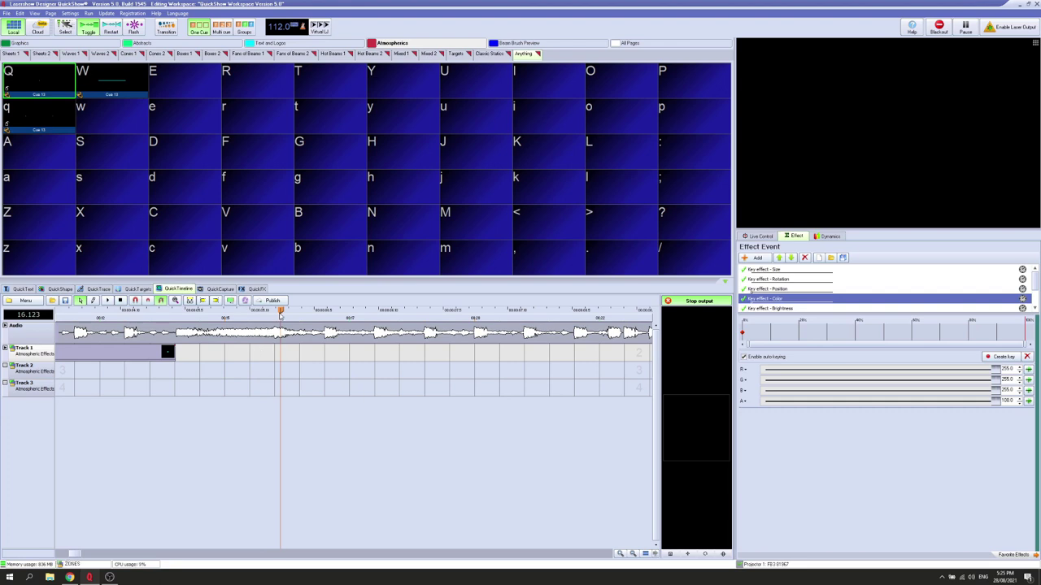
left_click_drag(281, 315, 135, 313)
left_click(108, 301)
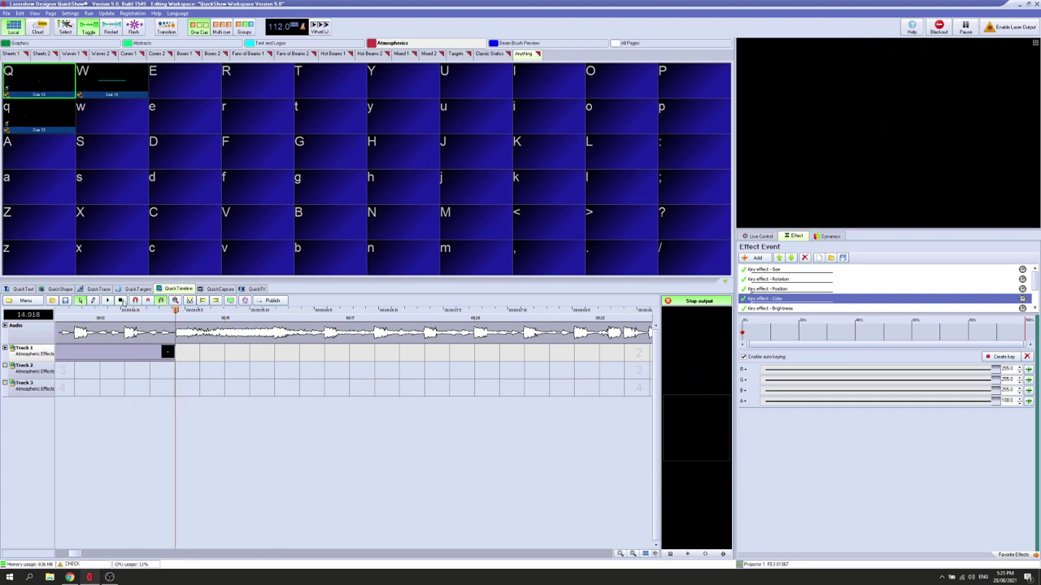
left_click(123, 301)
left_click_drag(218, 313, 197, 313)
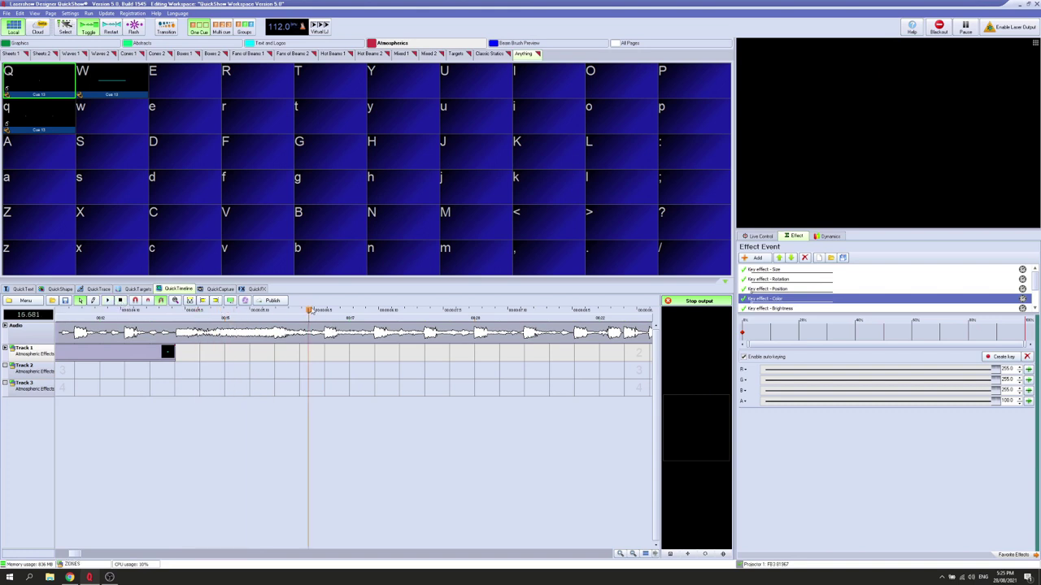
left_click_drag(310, 311, 191, 312)
- Copy the q cue on the Anything page into the empty w slot
scroll(226, 382, "down", 3)
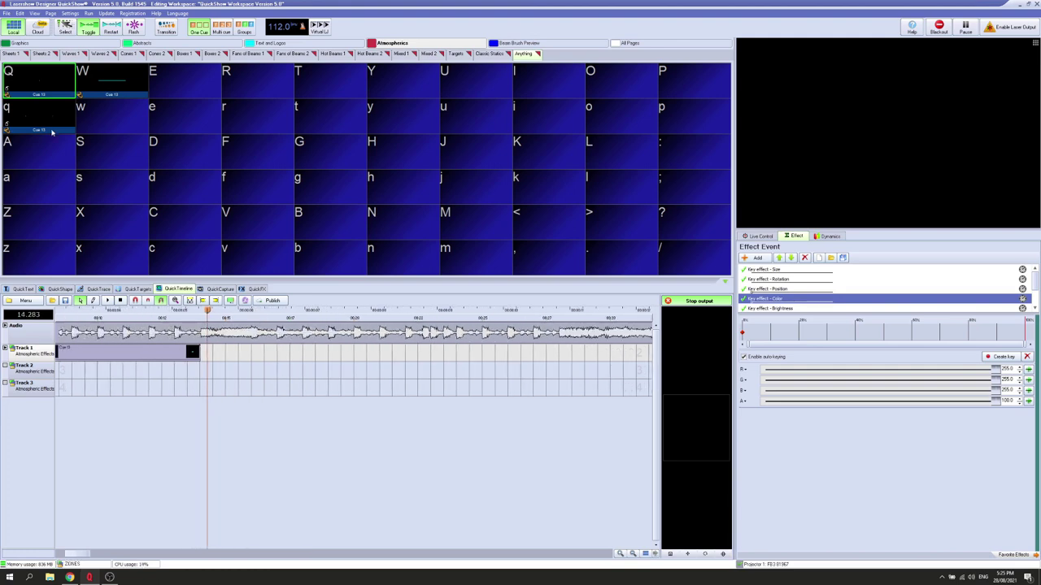
left_click_drag(42, 113, 99, 112)
left_click(122, 117)
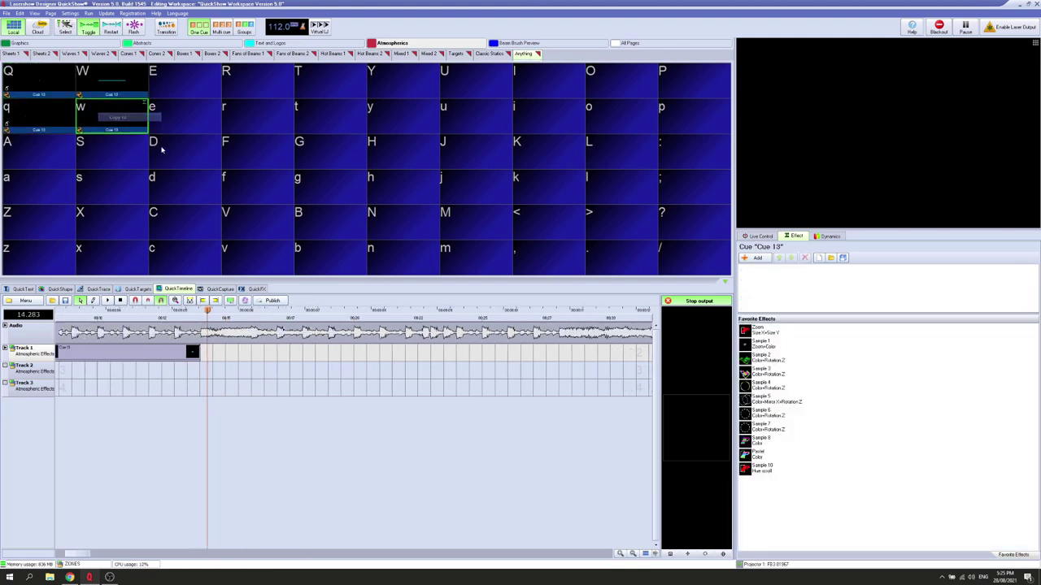
- Open the copied w cue in the Advanced Image Synthesizer, check its item and effect settings, and move the editor window aside
right_click(114, 113)
left_click(167, 143)
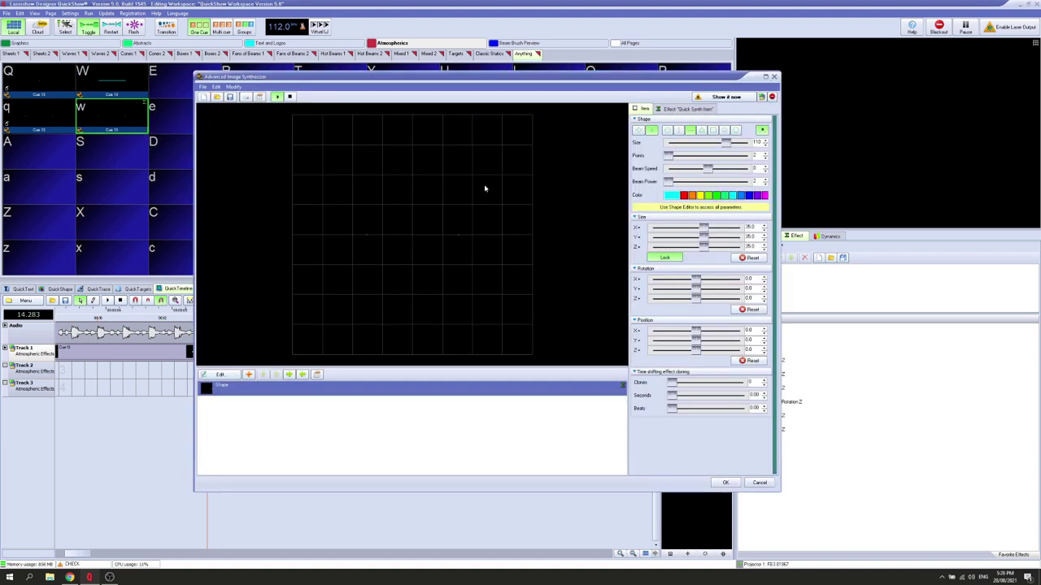
left_click(662, 109)
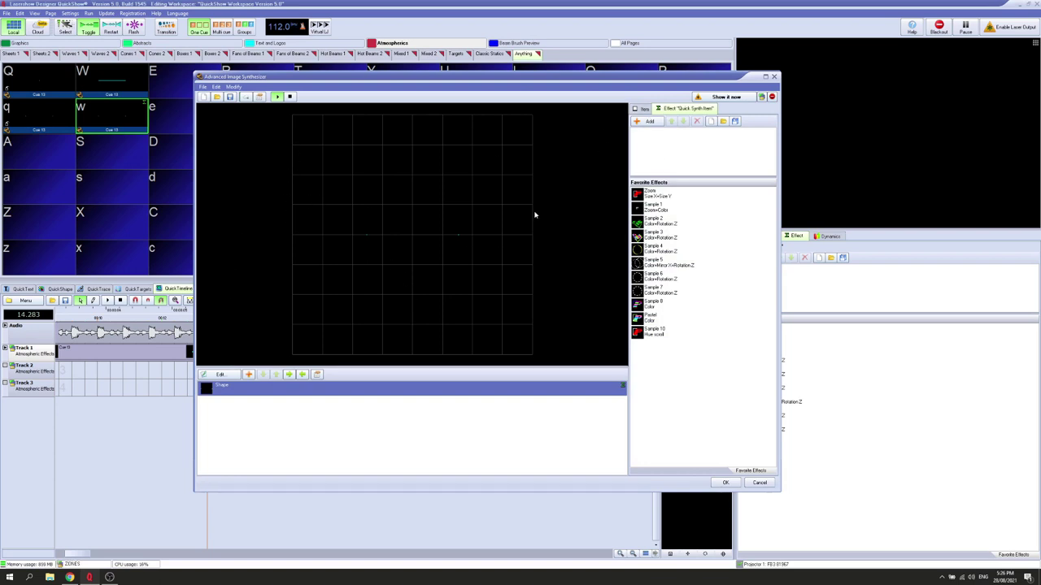
left_click(643, 109)
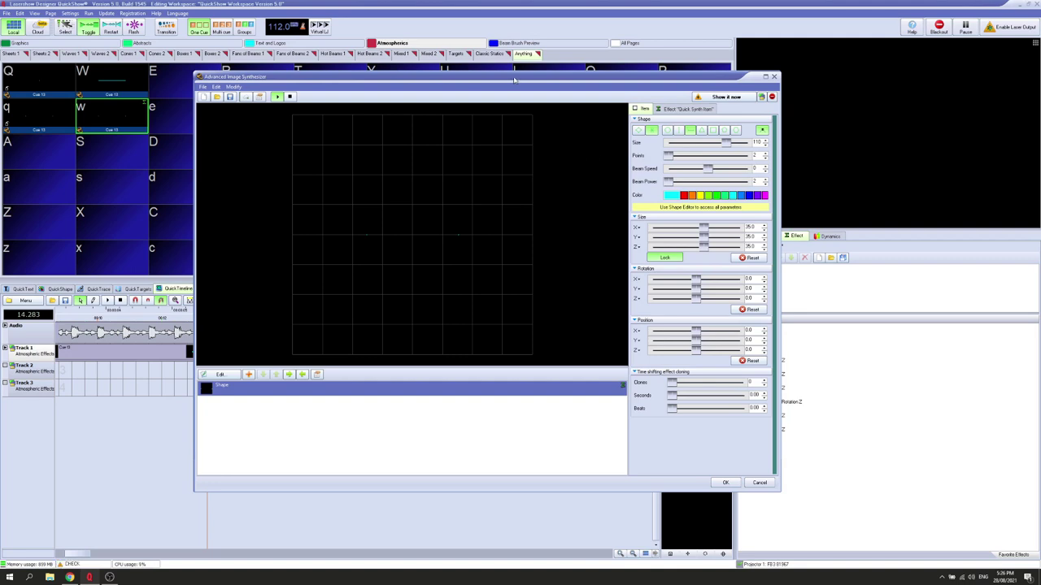
left_click_drag(514, 79, 368, 95)
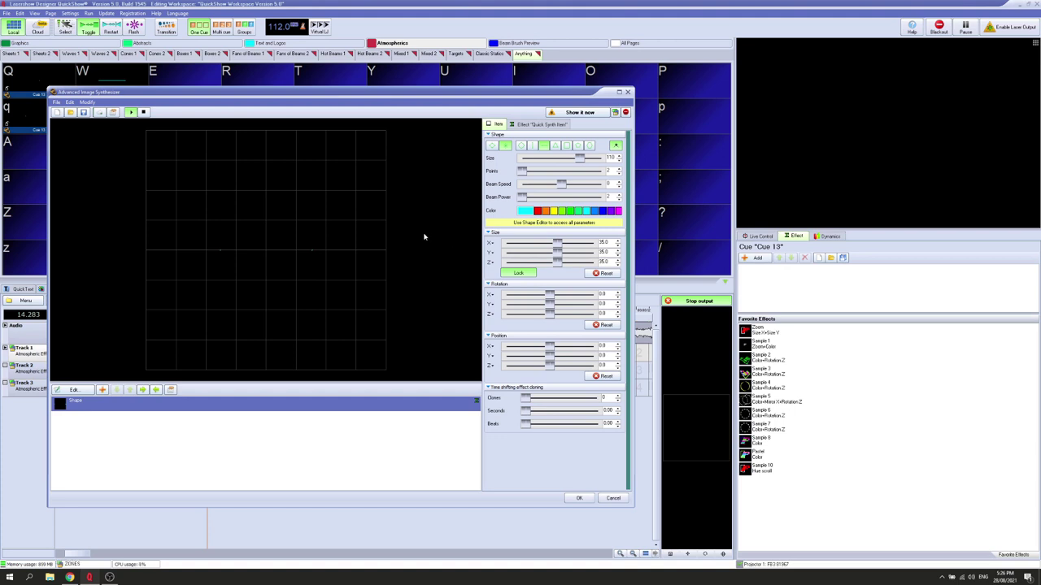
left_click_drag(314, 100, 352, 96)
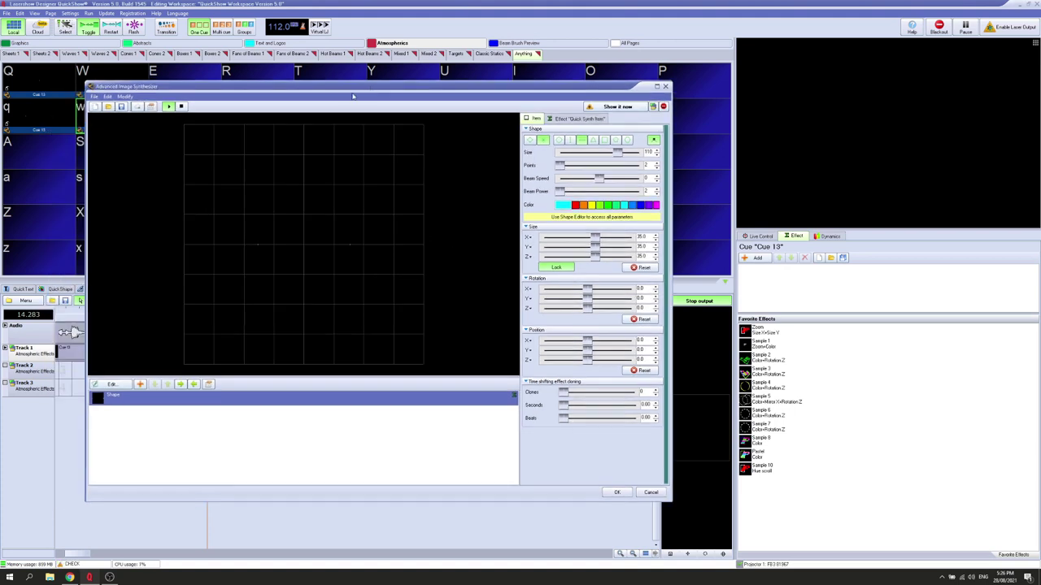
- Turn the shape into a continuous horizontal line and duplicate it, with the duplicate shown as beams
left_click(539, 143)
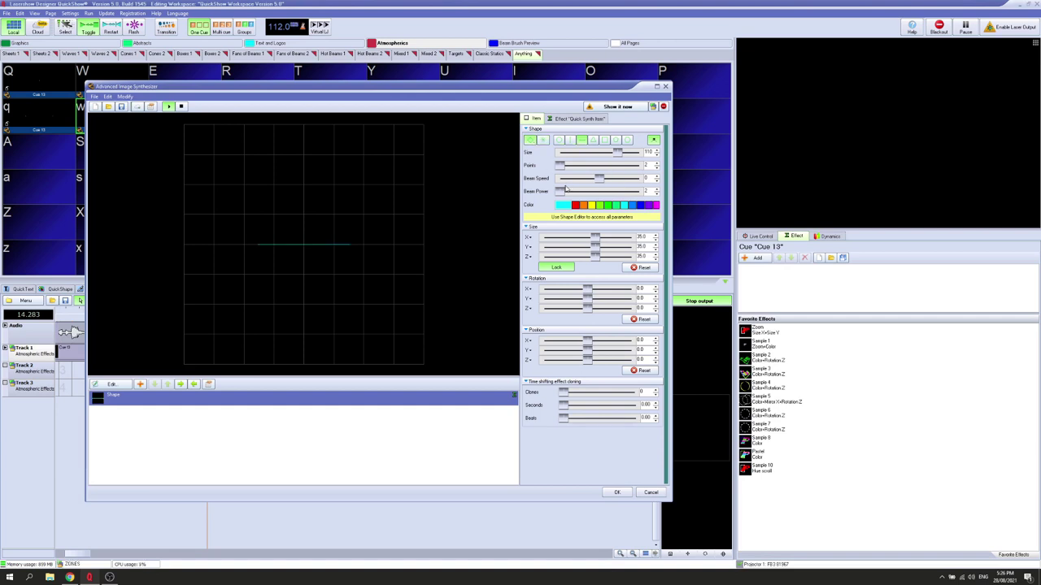
right_click(163, 398)
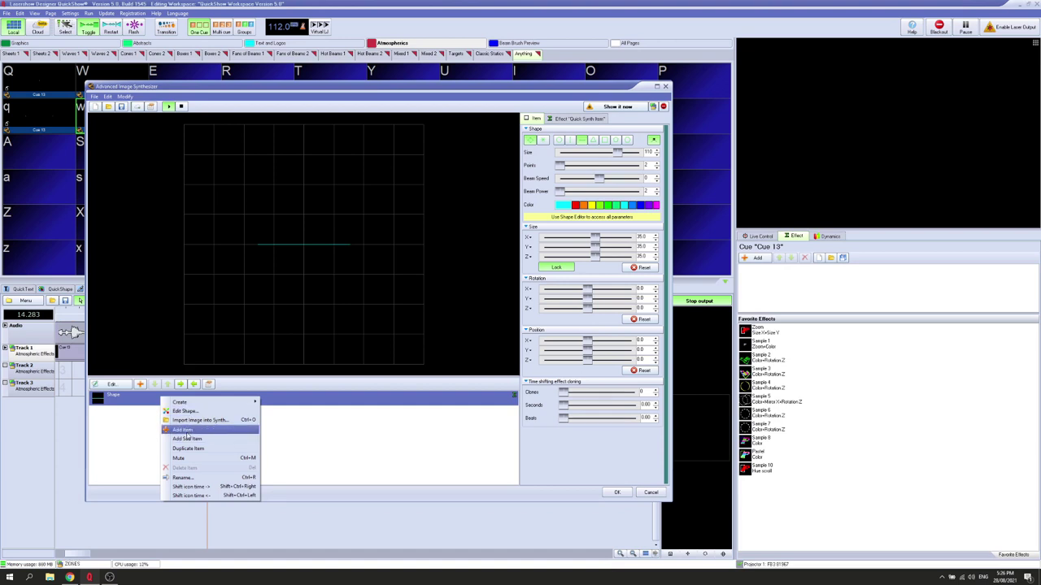
left_click(188, 448)
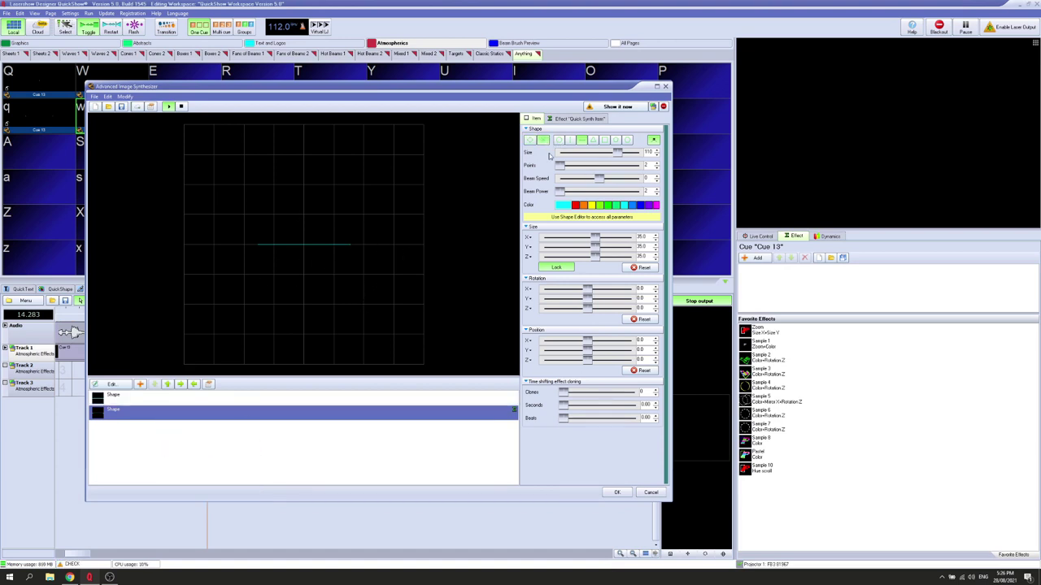
scroll(561, 165, "up", 7)
left_click(198, 399)
left_click(196, 413)
left_click(284, 399)
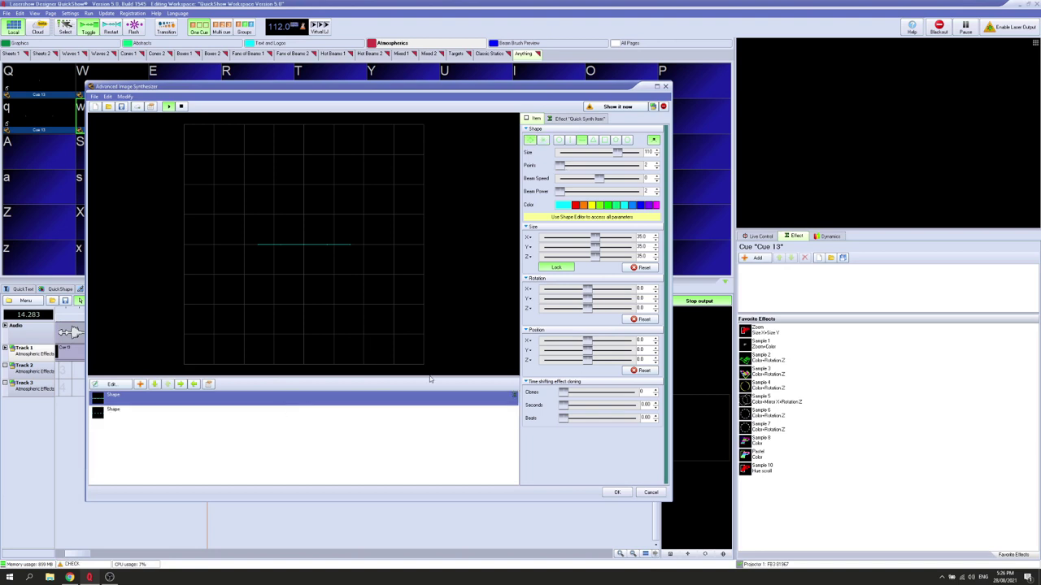
- Look at the effect types available for the first shape, and save the cue without adding an effect
left_click(577, 118)
left_click(539, 131)
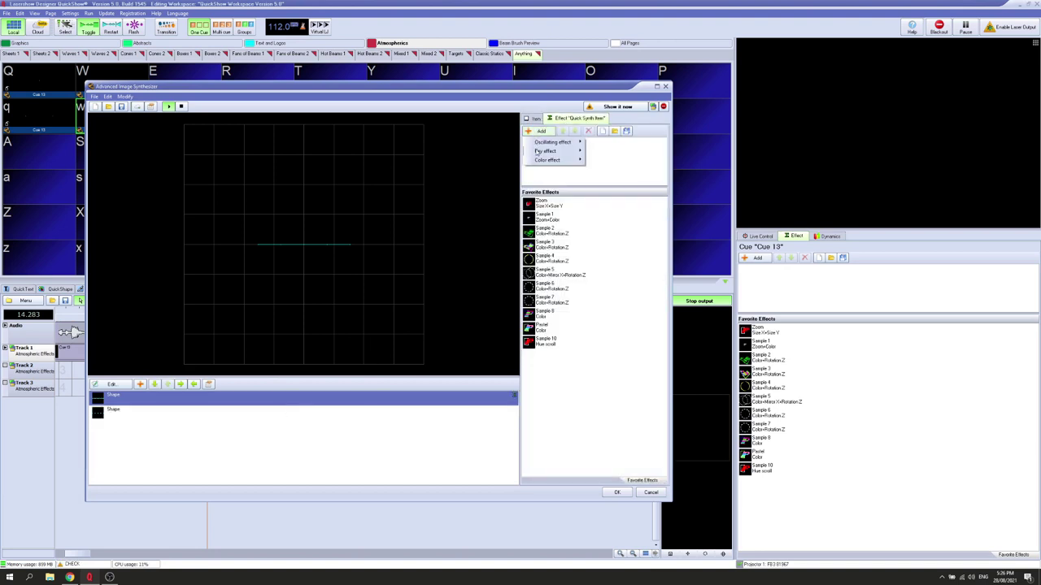
left_click(541, 182)
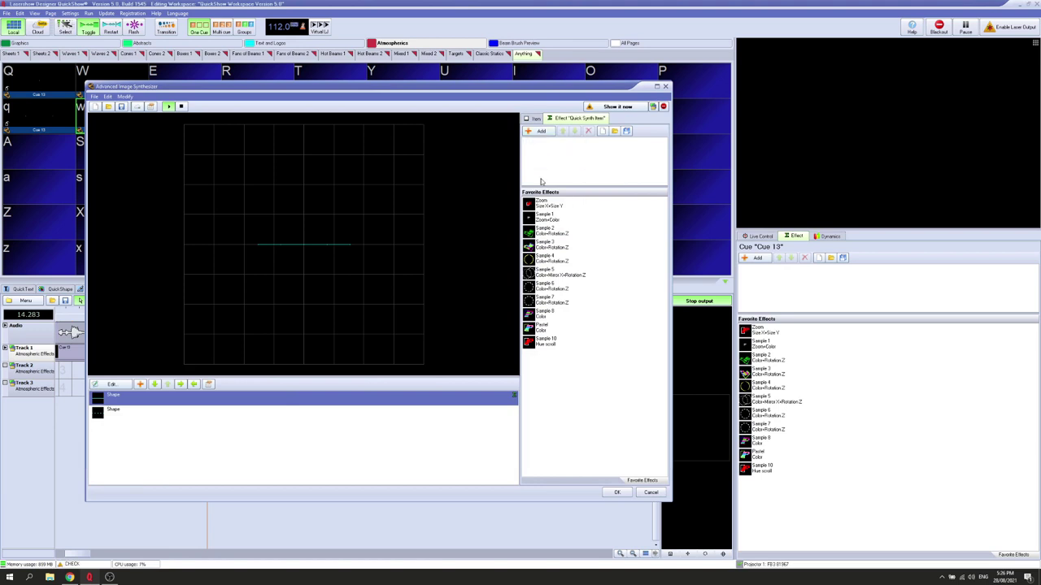
left_click(617, 493)
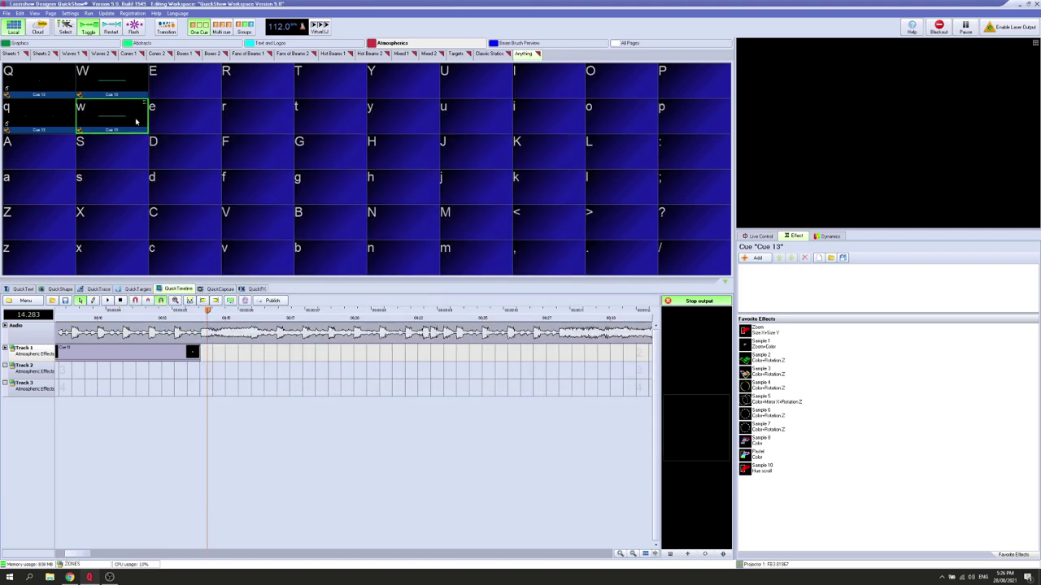
- Place the w cue directly after the last Track 1 event, trim its end to about 16 s, and play it back
left_click_drag(136, 121, 219, 353)
left_click_drag(332, 355, 273, 356)
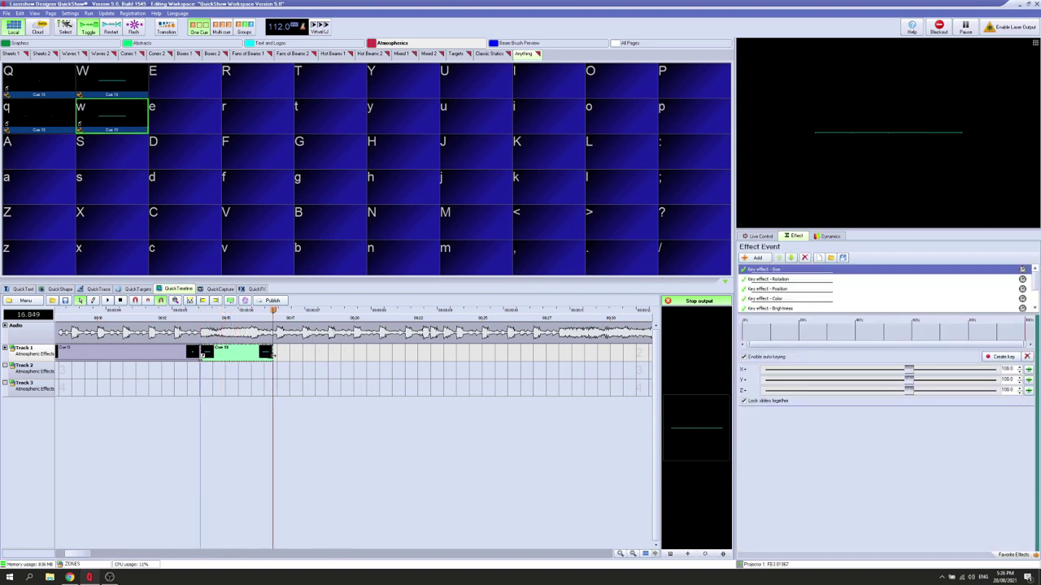
left_click(106, 300)
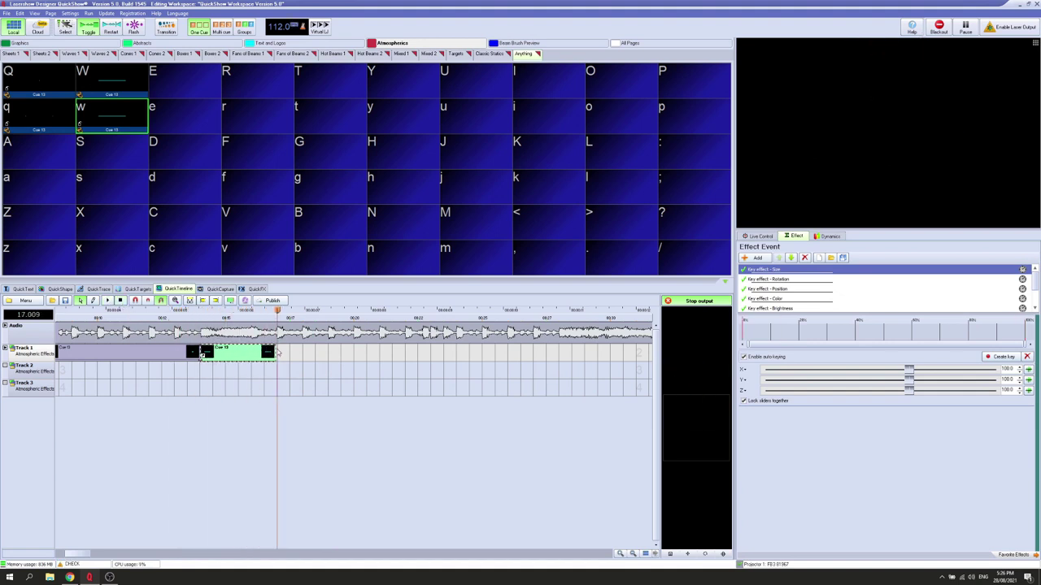
left_click_drag(277, 351, 250, 351)
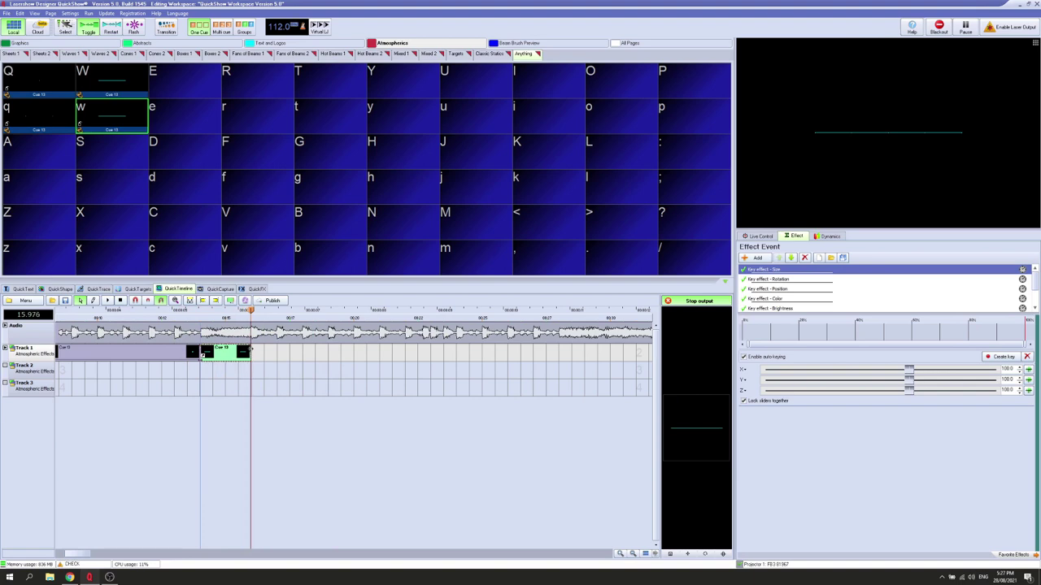
left_click(106, 300)
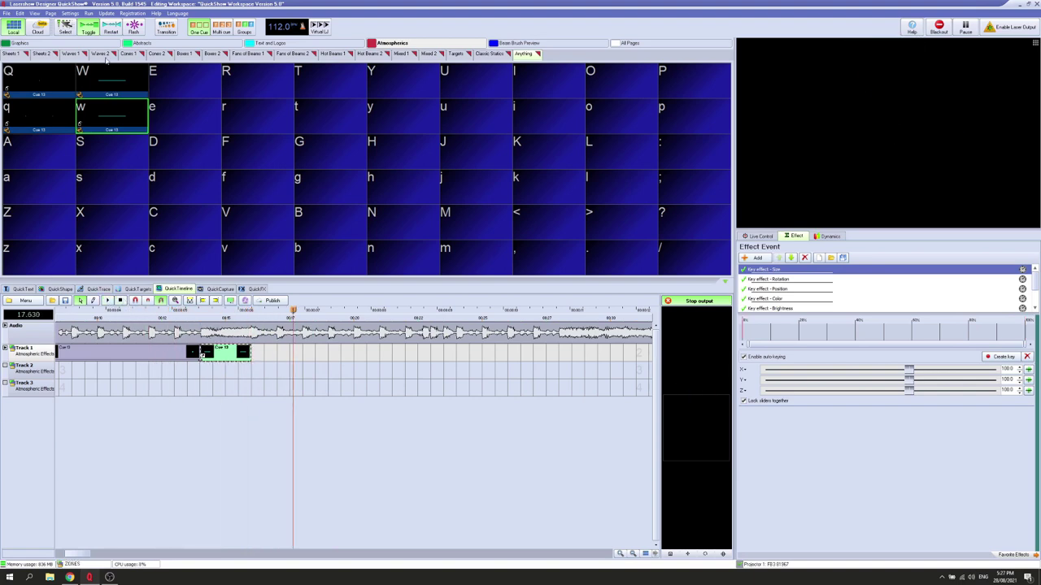
- Place the Q cue on Track 1 shortly after the newly added w cue event
left_click(37, 122)
left_click(39, 85)
double_click(279, 356)
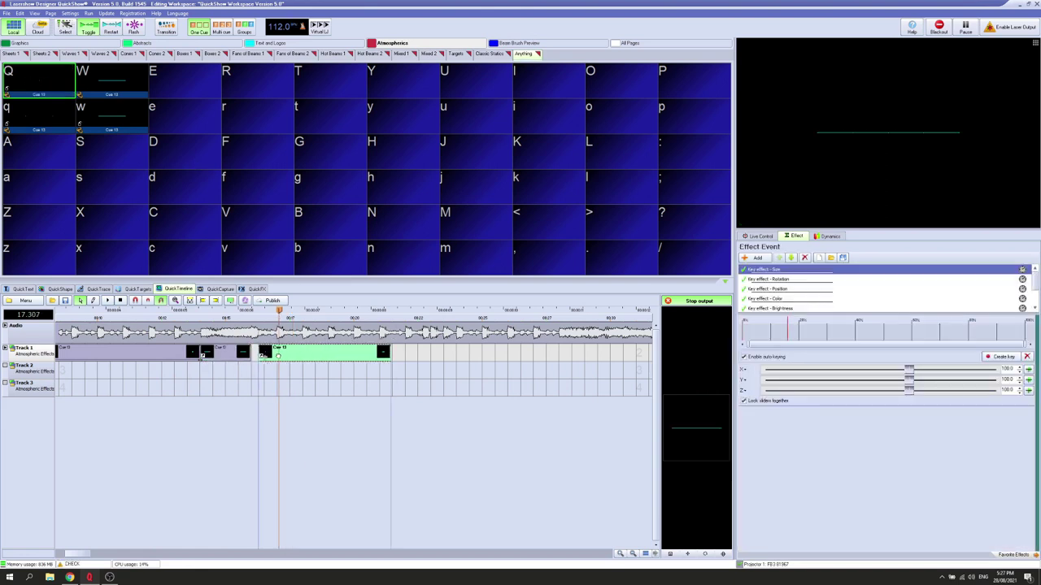
- Replace the Q cue event with a copy of the event preceding the w cue, placed directly after the w cue, and play it back
left_click_drag(278, 355, 275, 348)
key("Delete")
left_click(161, 356)
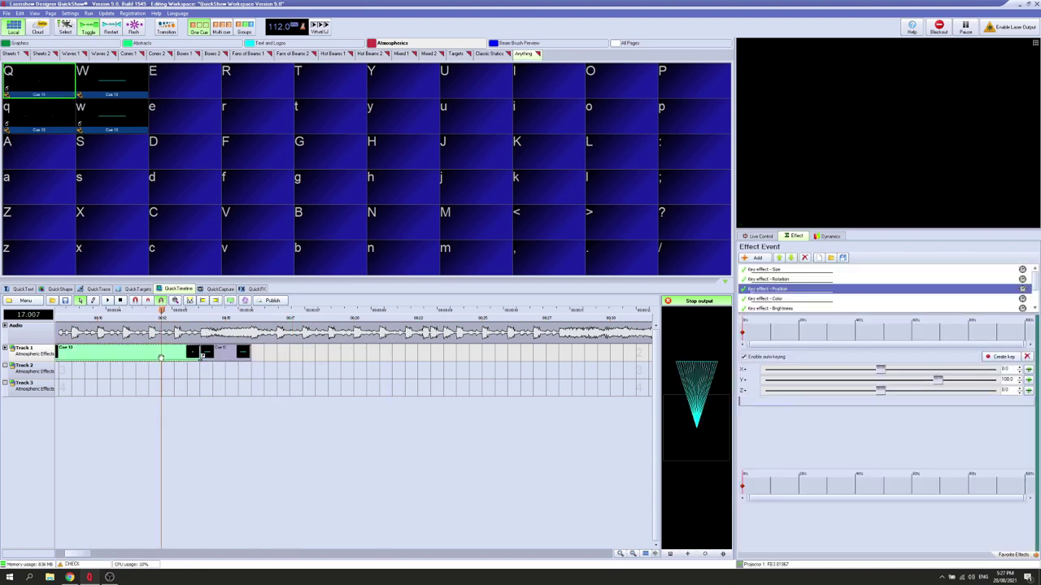
left_click(258, 357)
key("ctrl+z")
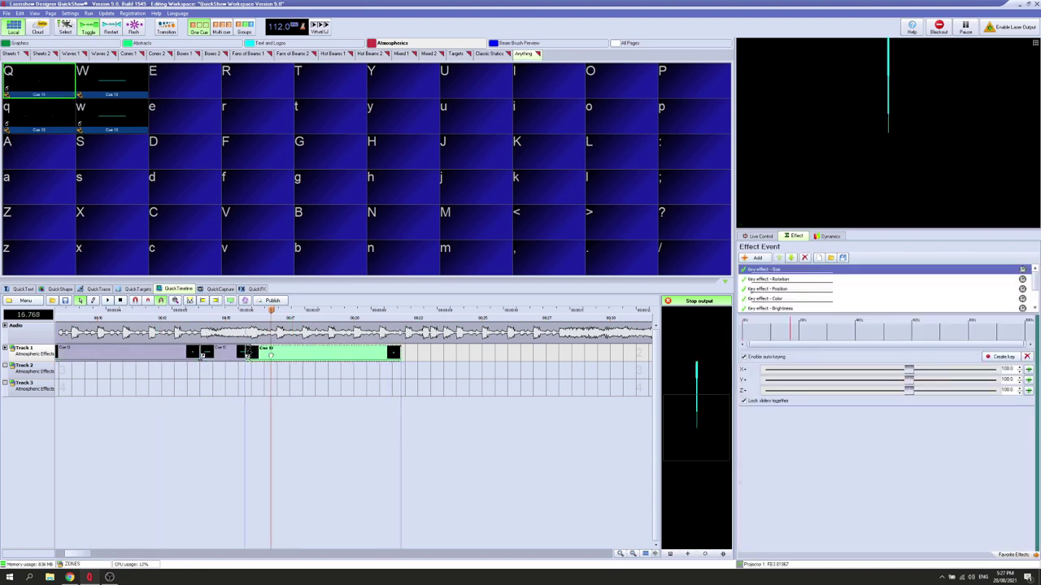
left_click(253, 358)
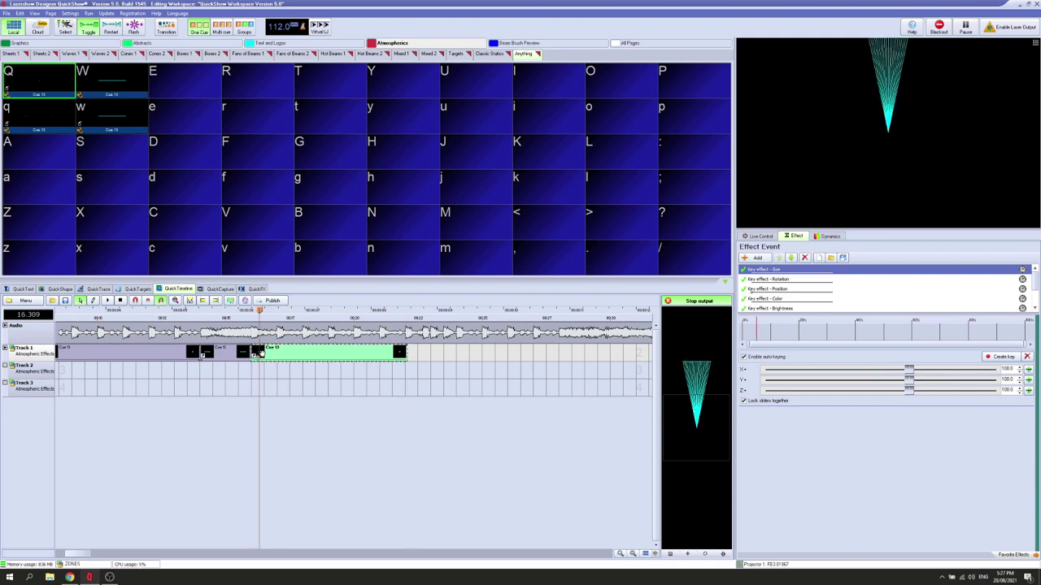
left_click(148, 313)
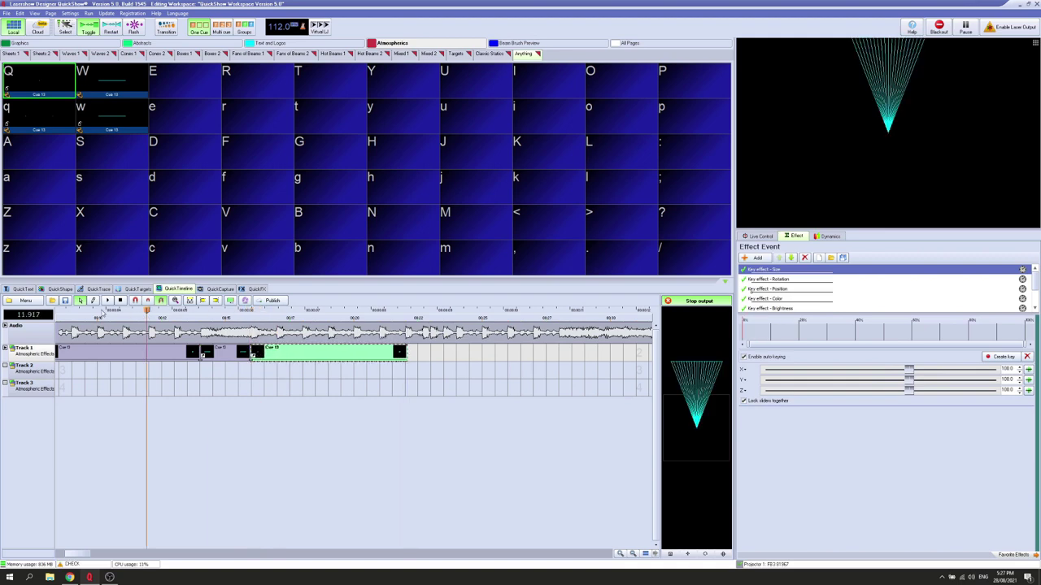
left_click(108, 300)
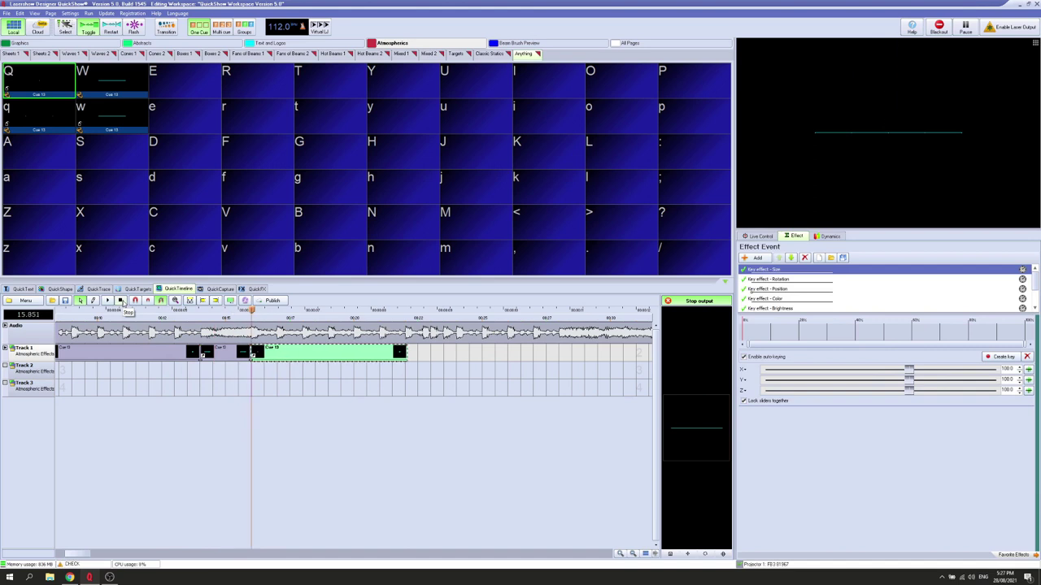
- Add a Size key of 25 on all axes to the w cue event on Track 1
left_click(231, 357)
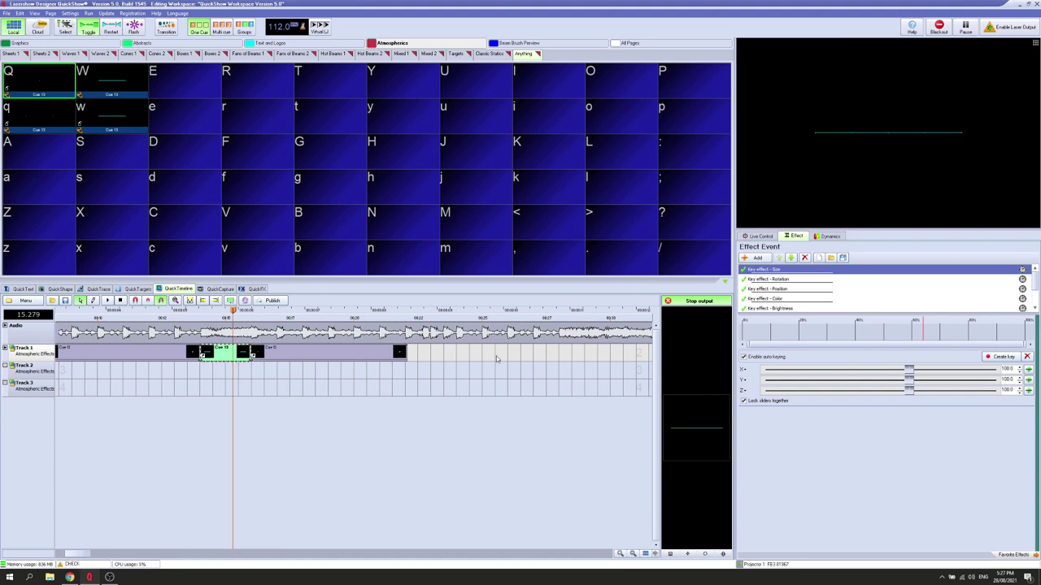
left_click(842, 281)
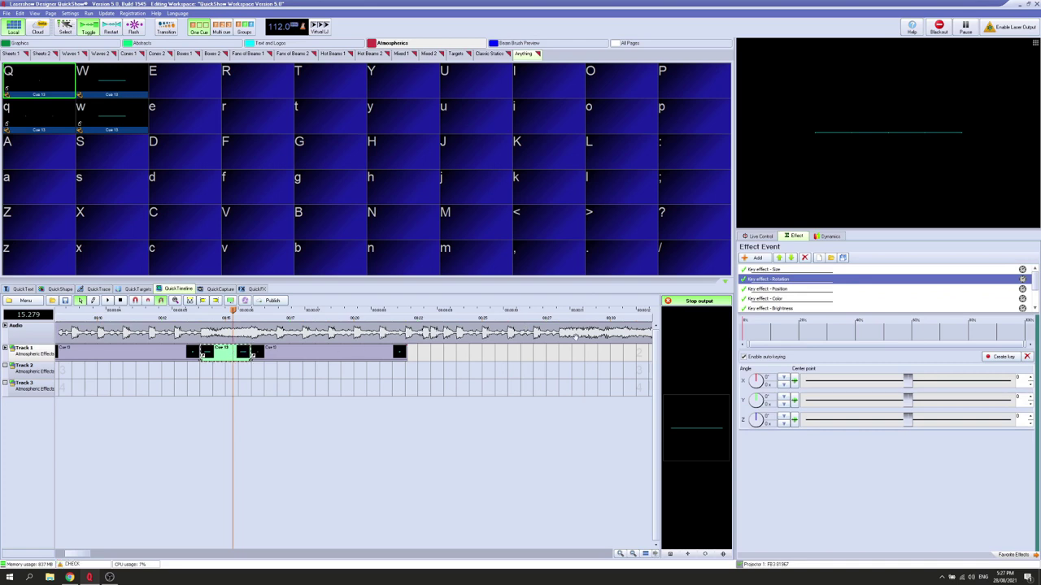
left_click(848, 290)
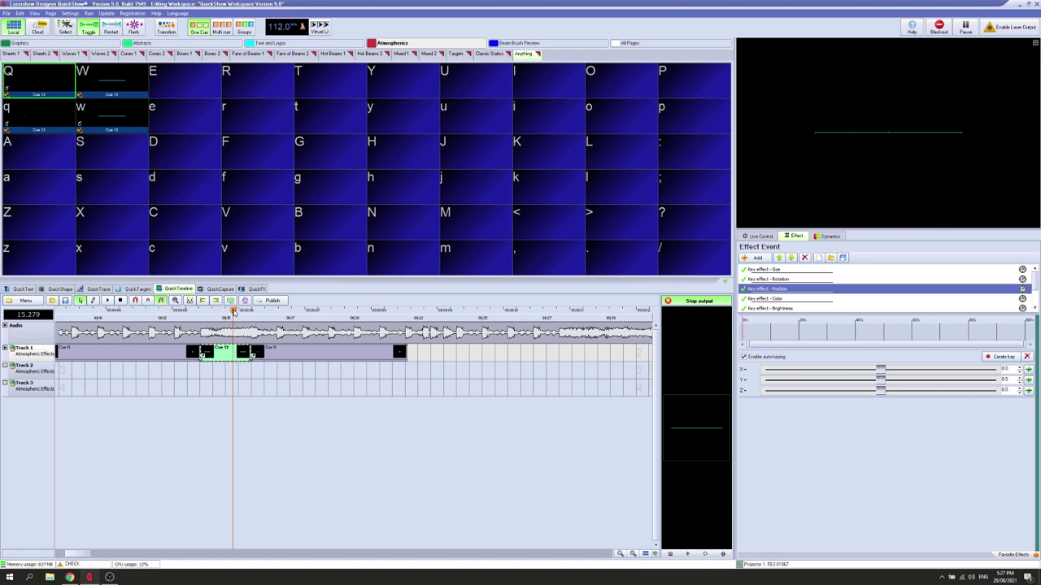
left_click_drag(234, 312, 200, 312)
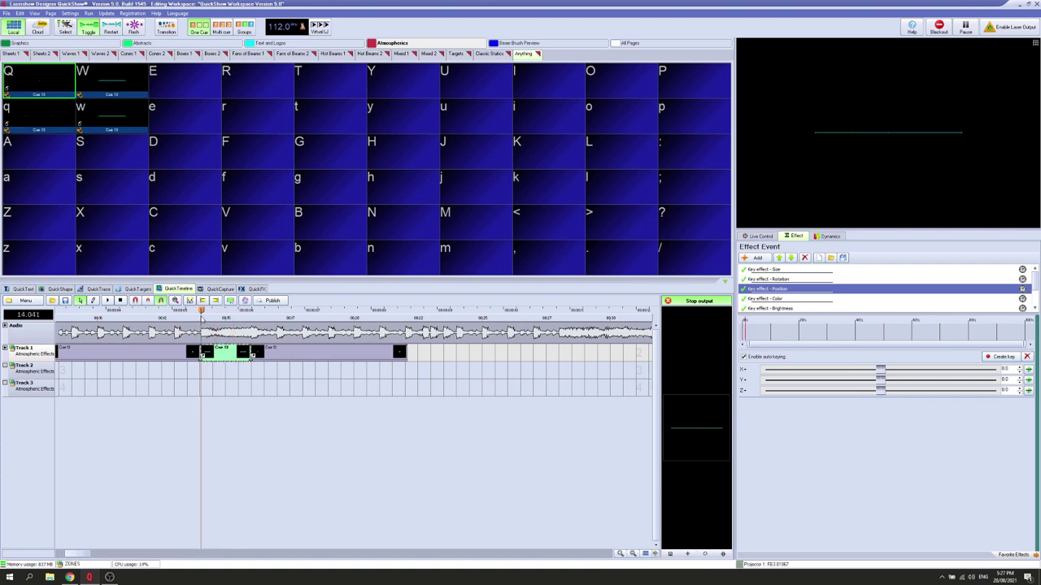
left_click(853, 271)
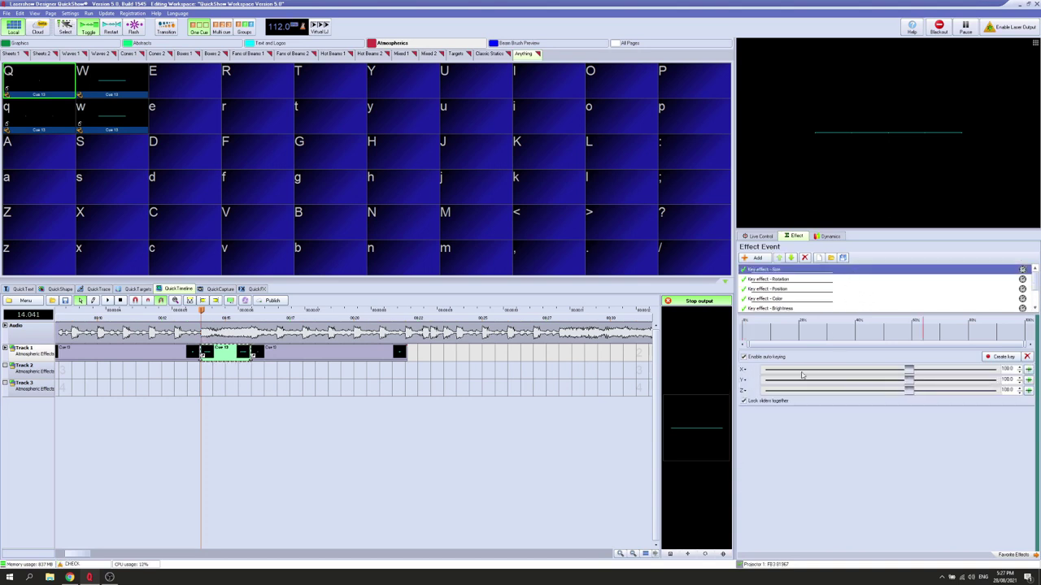
left_click(742, 370)
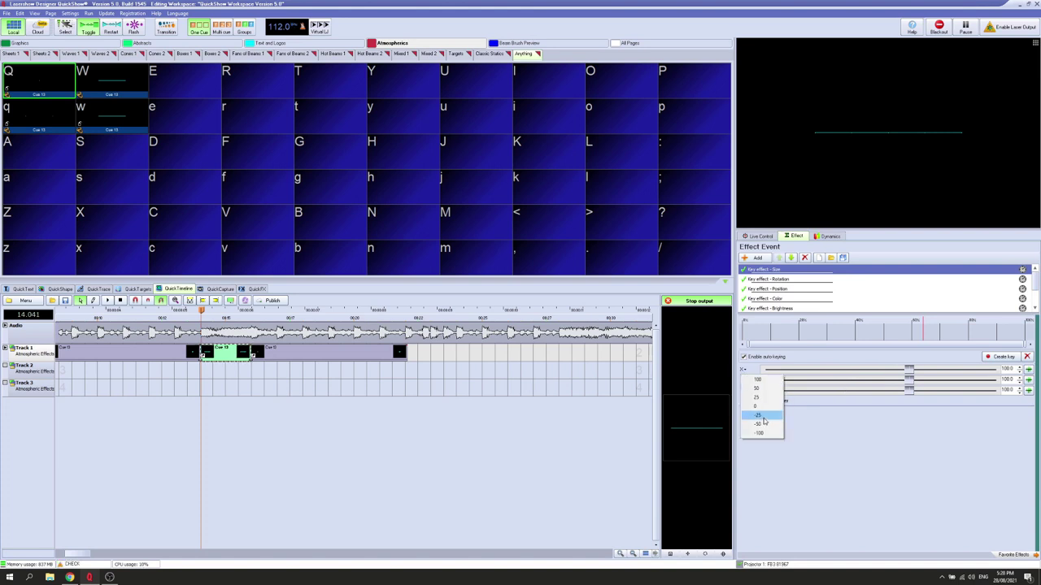
left_click(761, 398)
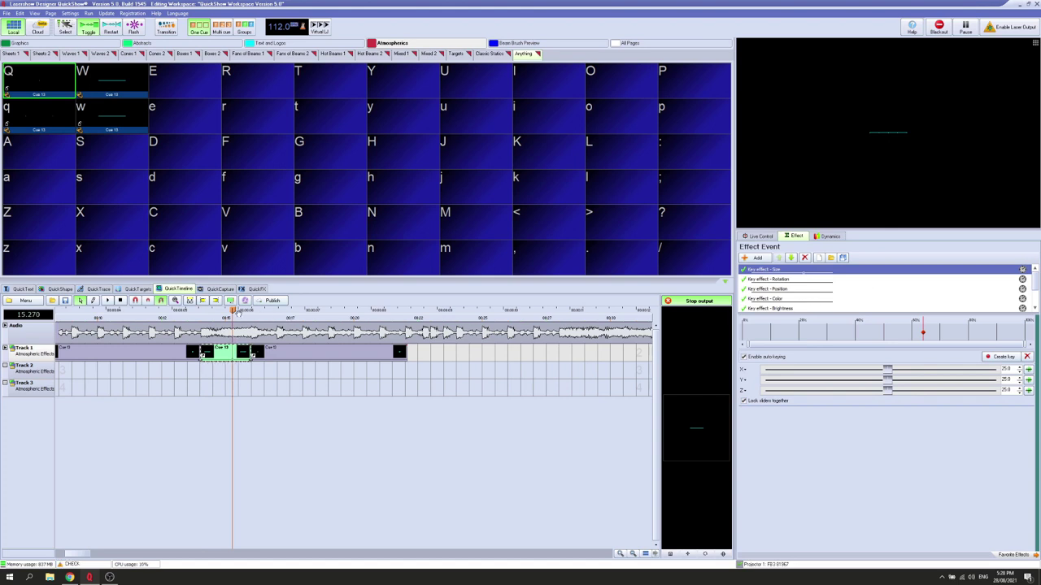
- Add a Position key at the start of the w cue event with X and Y at 100
left_click_drag(234, 312, 204, 312)
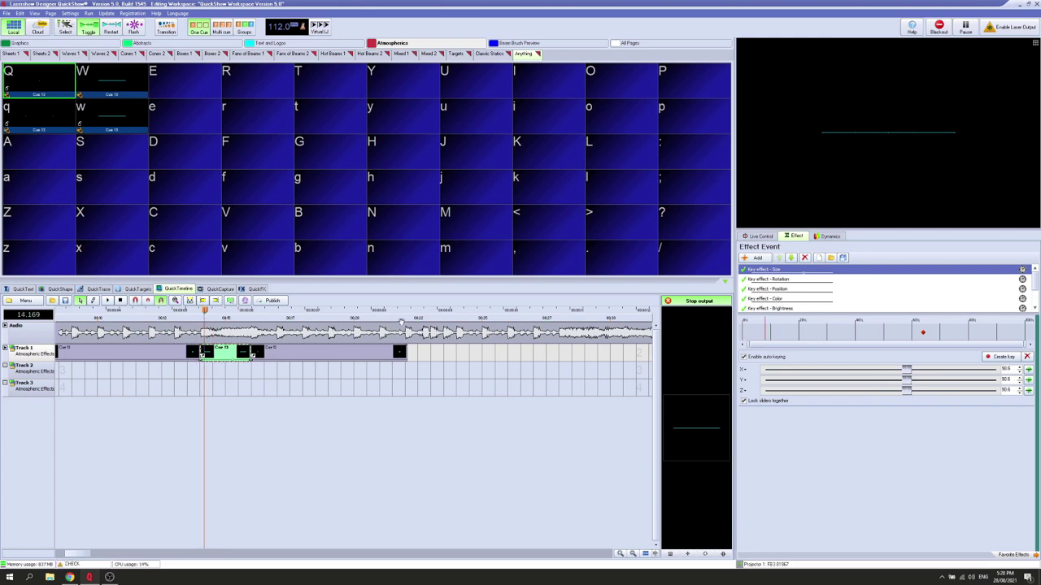
left_click(853, 292)
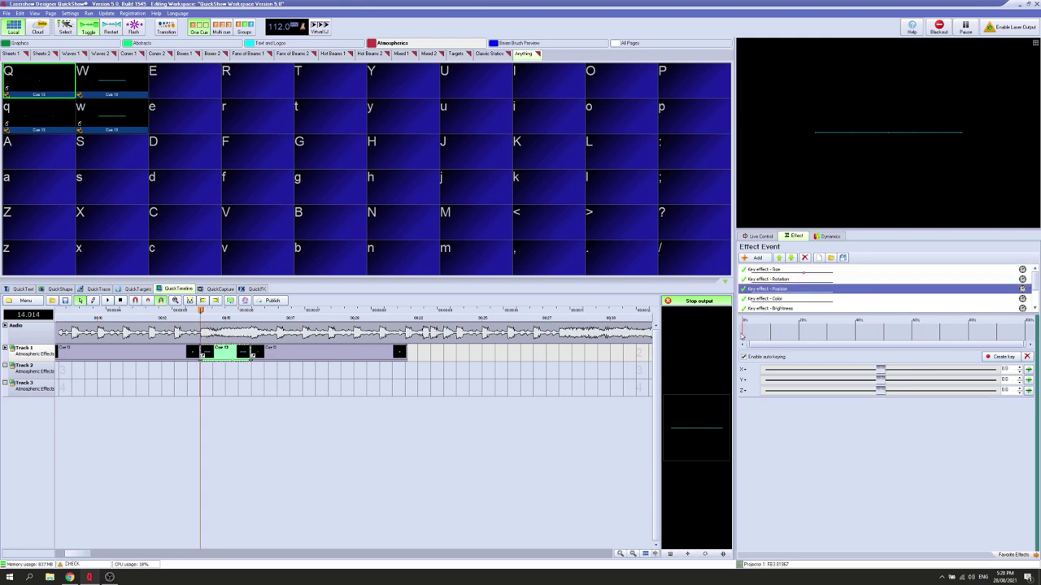
left_click(744, 379)
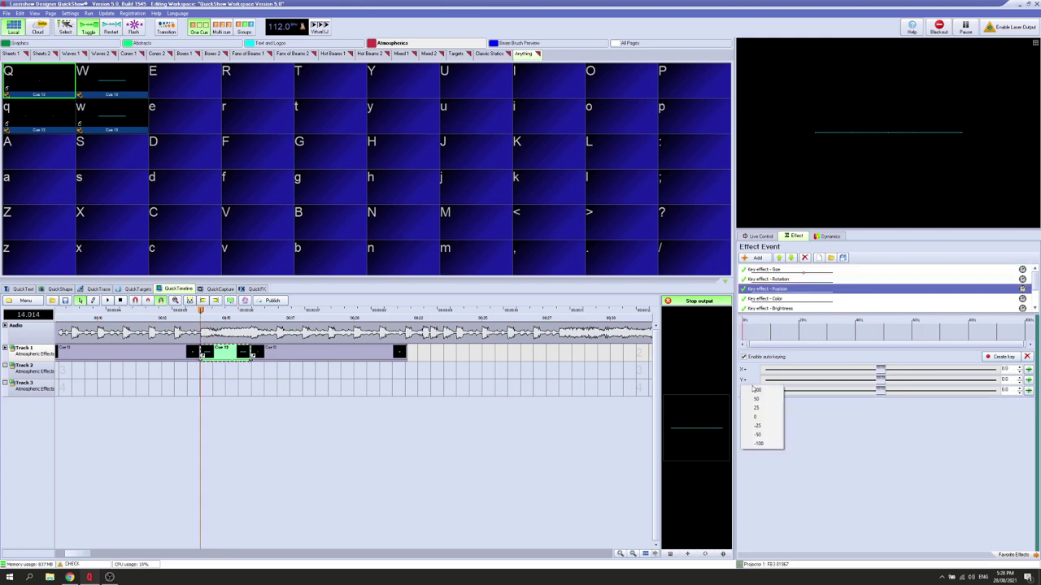
left_click(757, 394)
left_click(745, 370)
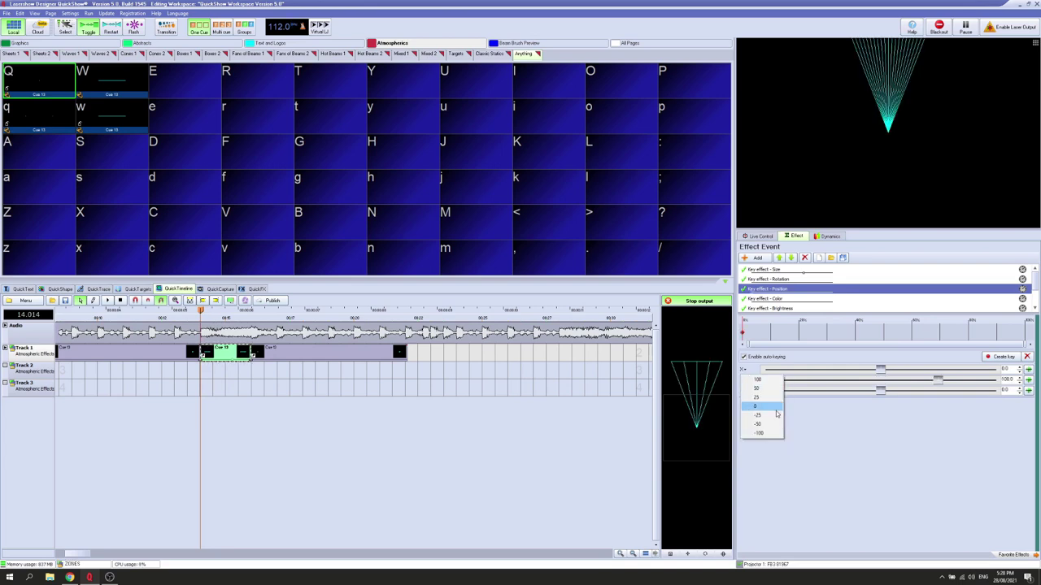
left_click(757, 380)
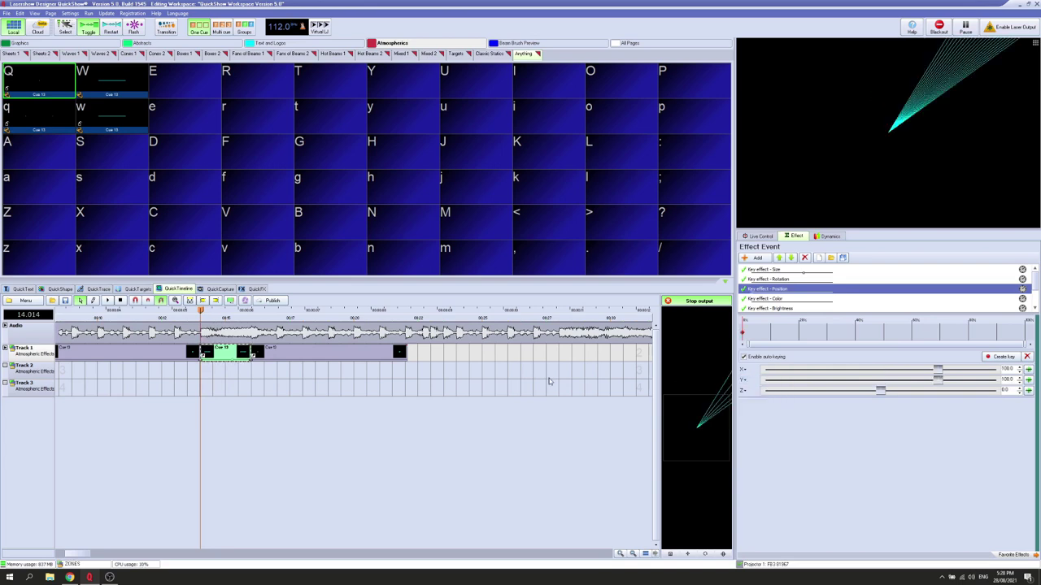
- Add a Position key at about 14.27 s in the w cue event with X at -100 and Y at 75
scroll(251, 368, "up", 3)
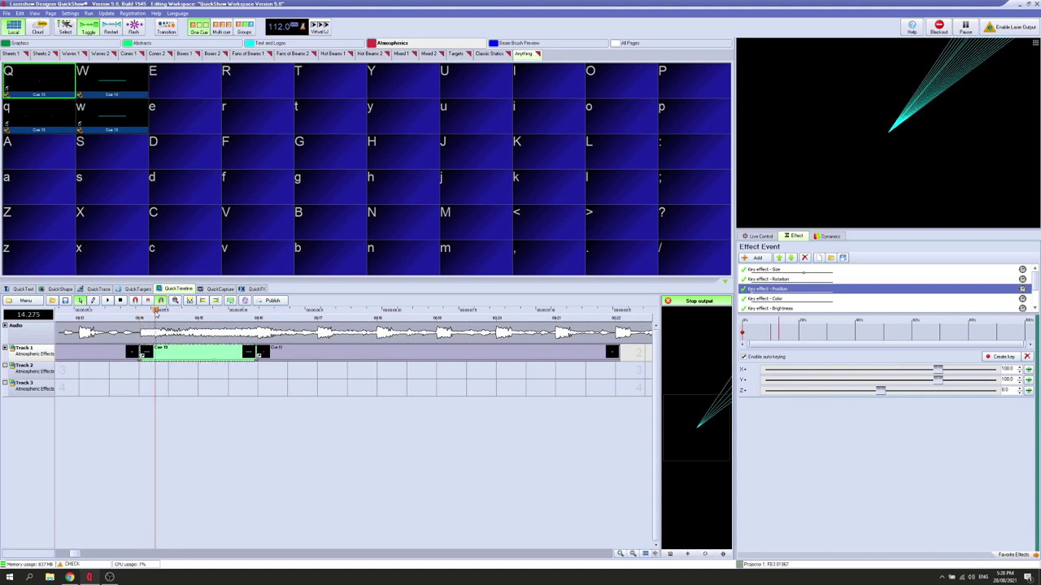
left_click(743, 370)
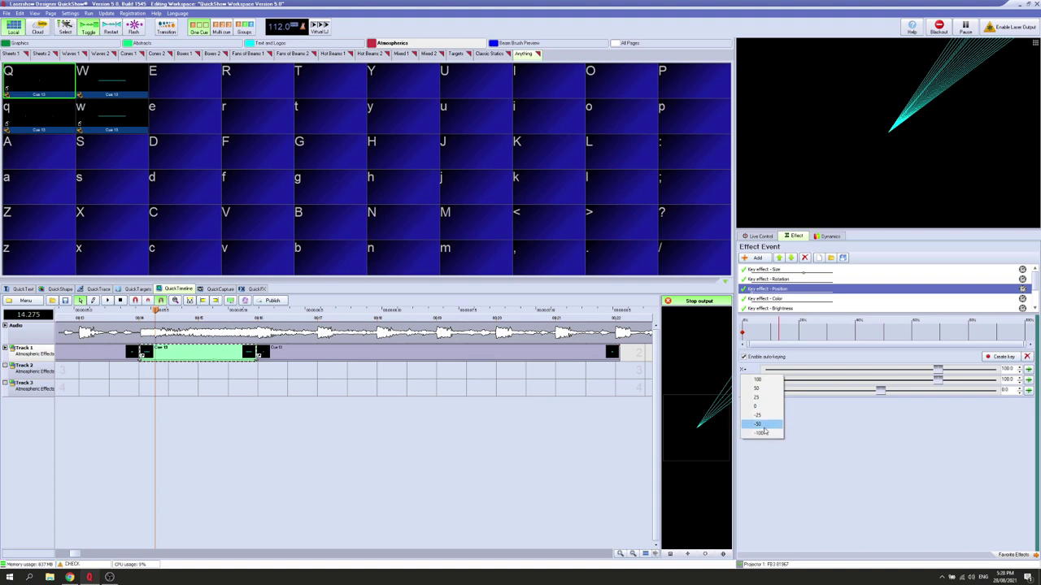
left_click(764, 434)
left_click(744, 380)
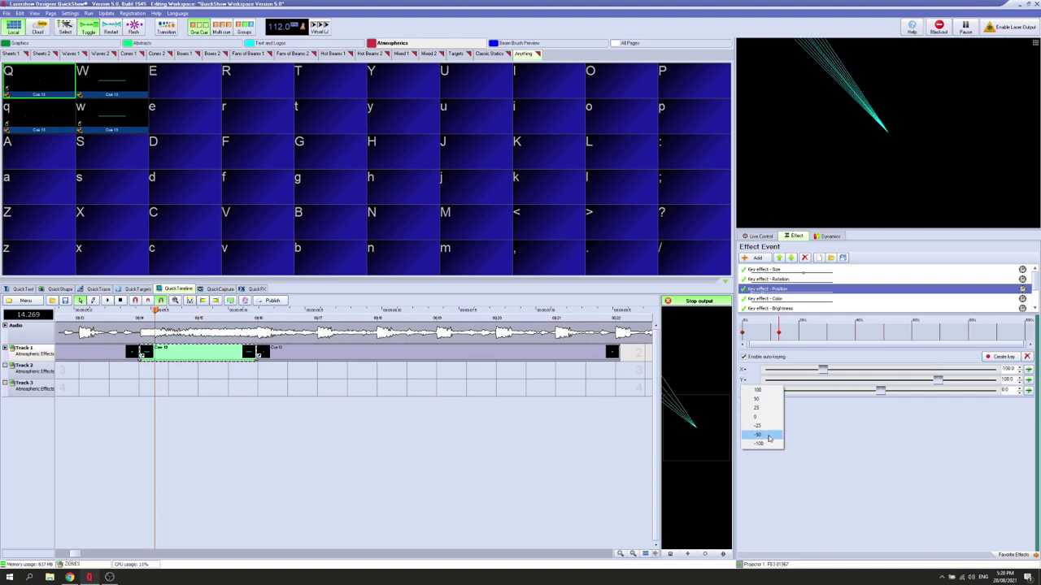
double_click(1009, 380)
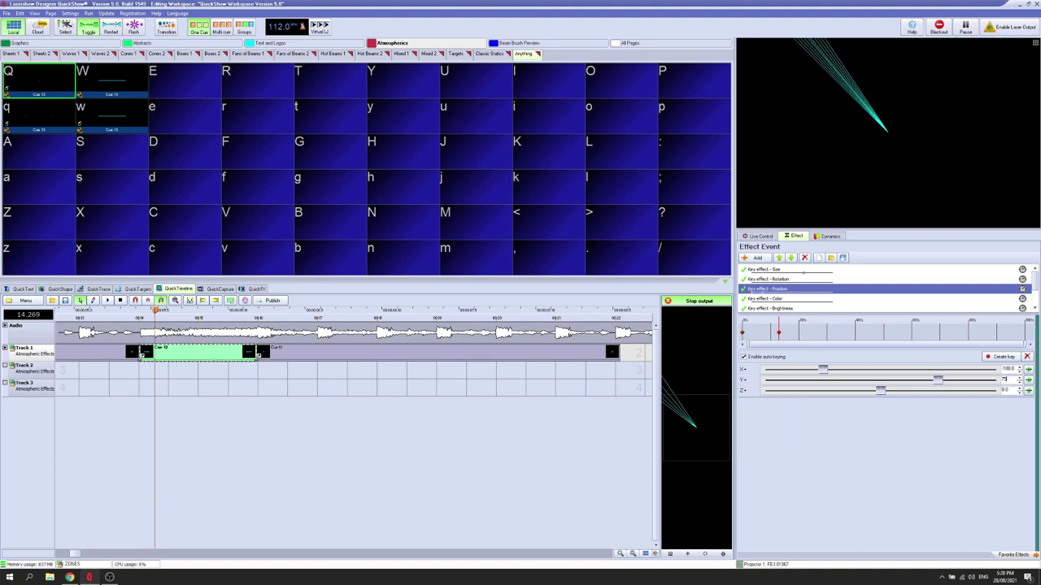
key("Return")
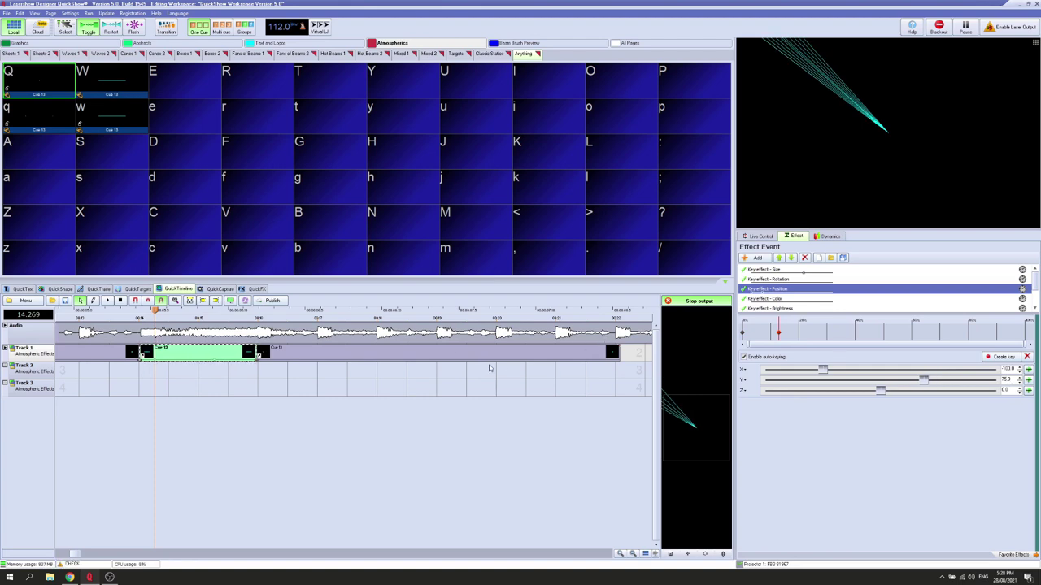
- Add a Position key at about 14.49 s in the w cue event with X at 0 and Y at 50
left_click_drag(155, 314, 168, 313)
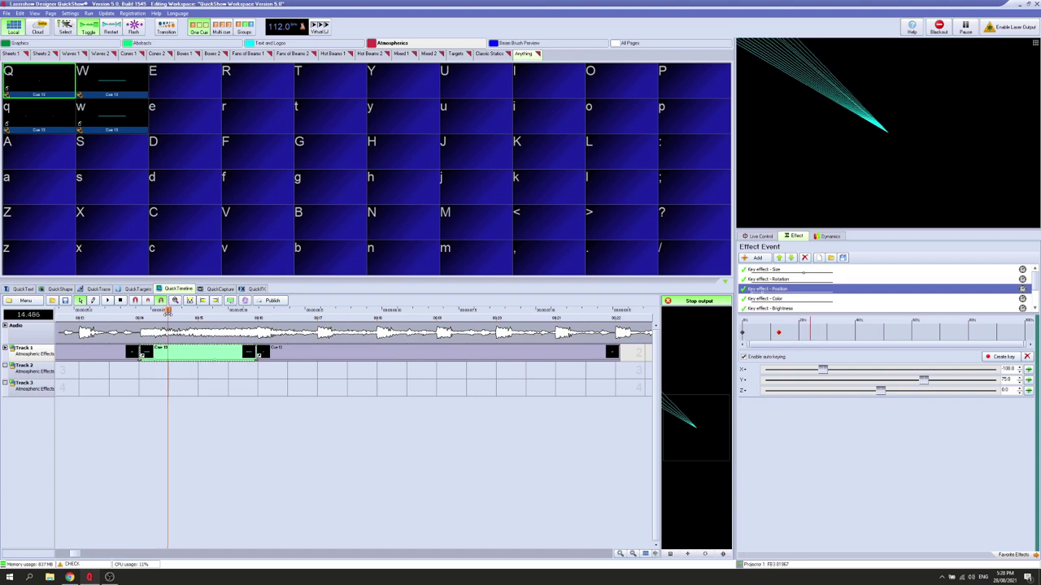
double_click(1008, 369)
type("0")
key("Return")
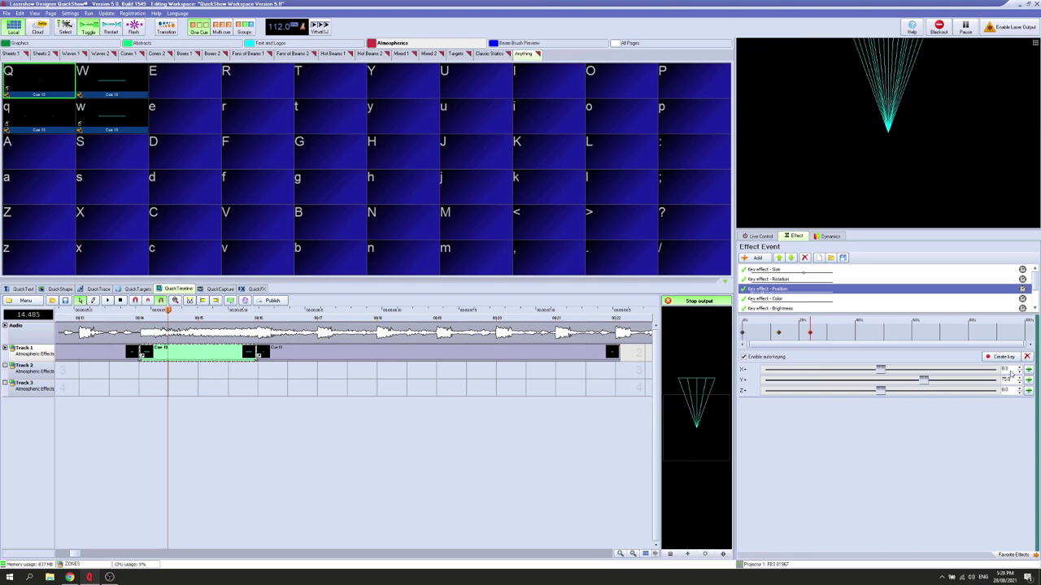
type("50")
key("Return")
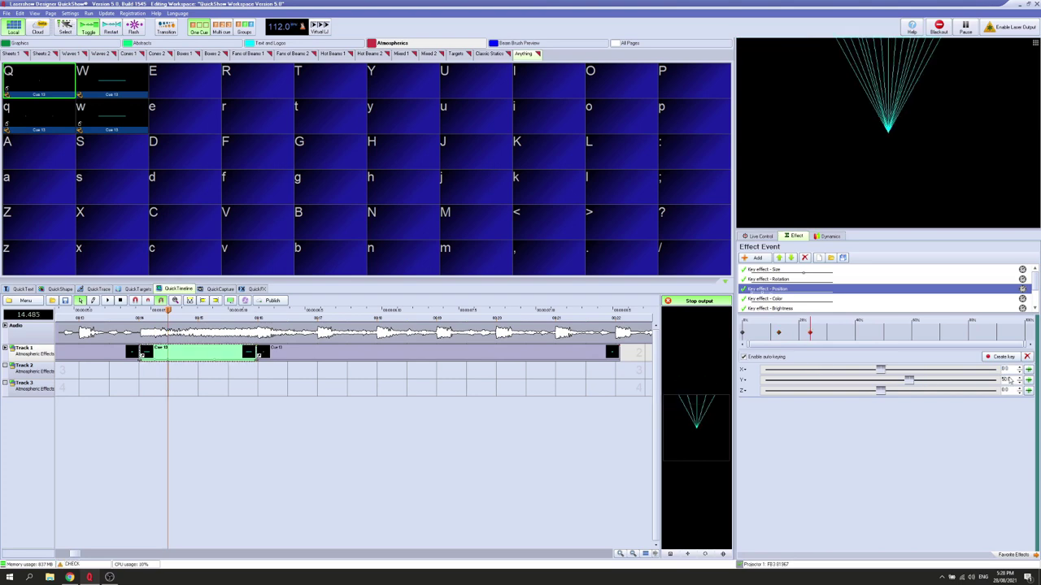
- Play the timeline from shortly before the w cue event to check its Position animation, starting at about 13.6 s and again at 13.2 s
left_click(114, 315)
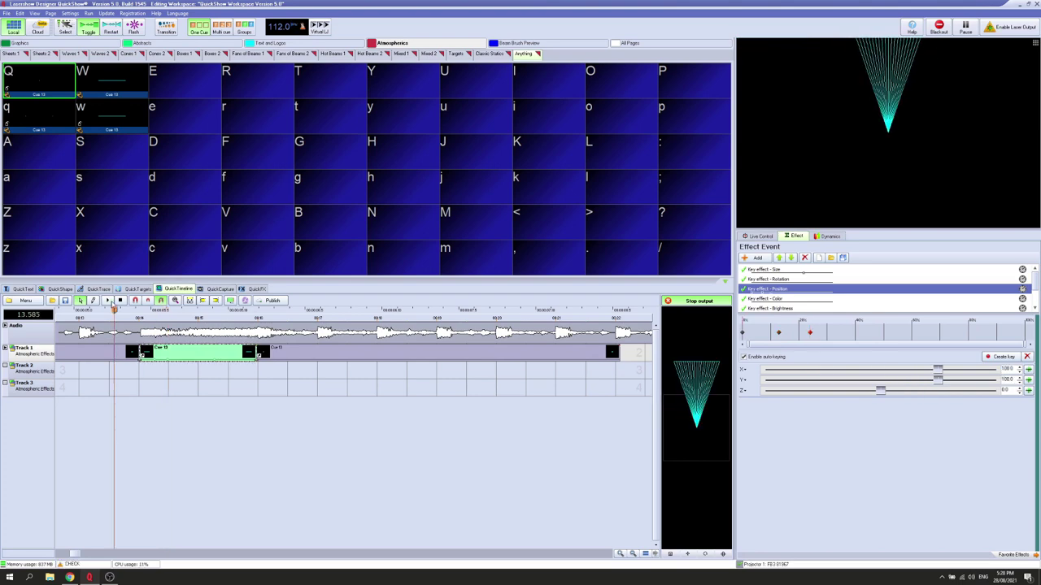
left_click(107, 301)
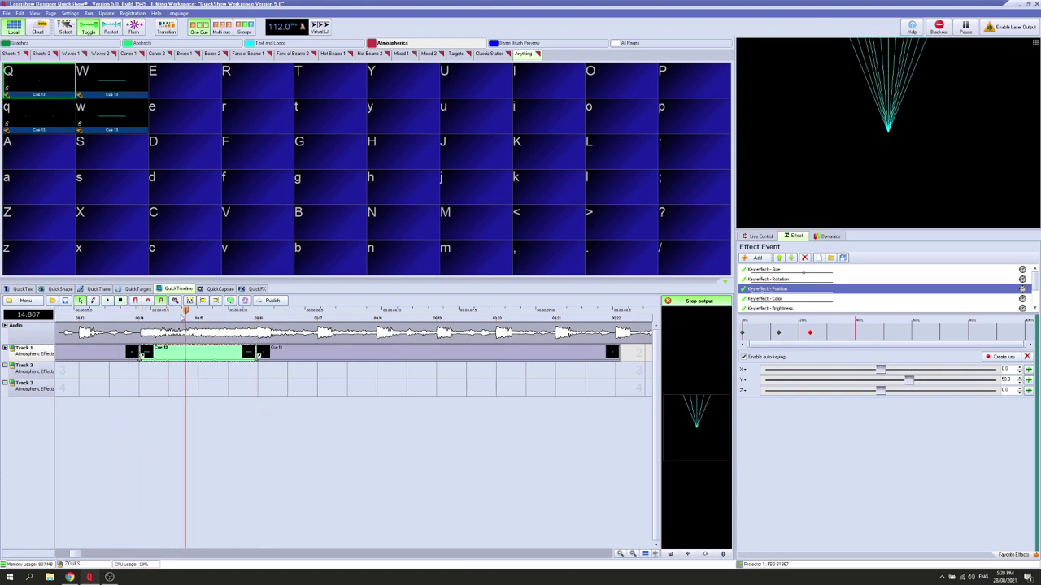
left_click_drag(182, 318, 92, 316)
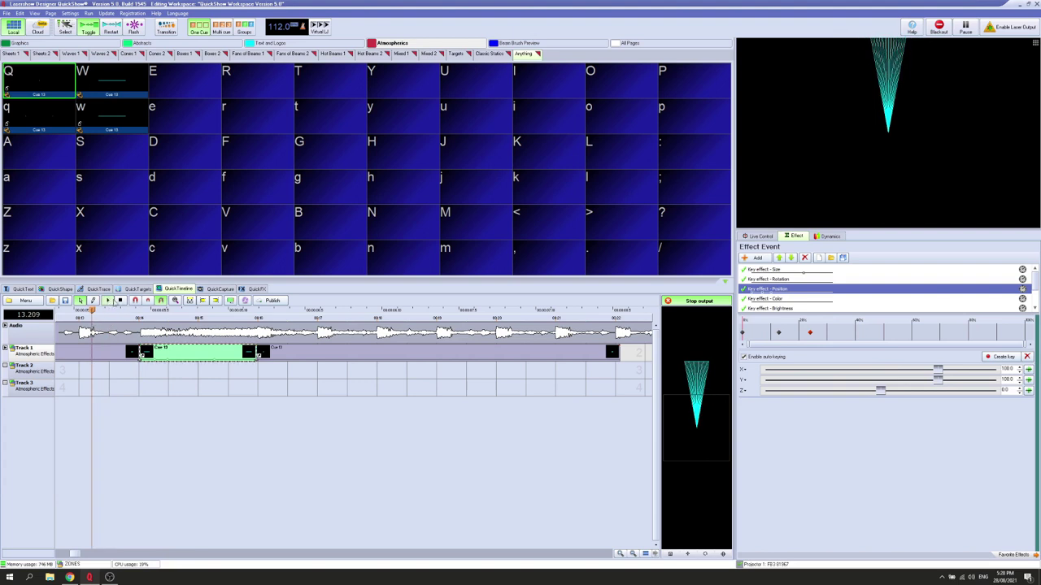
left_click(108, 300)
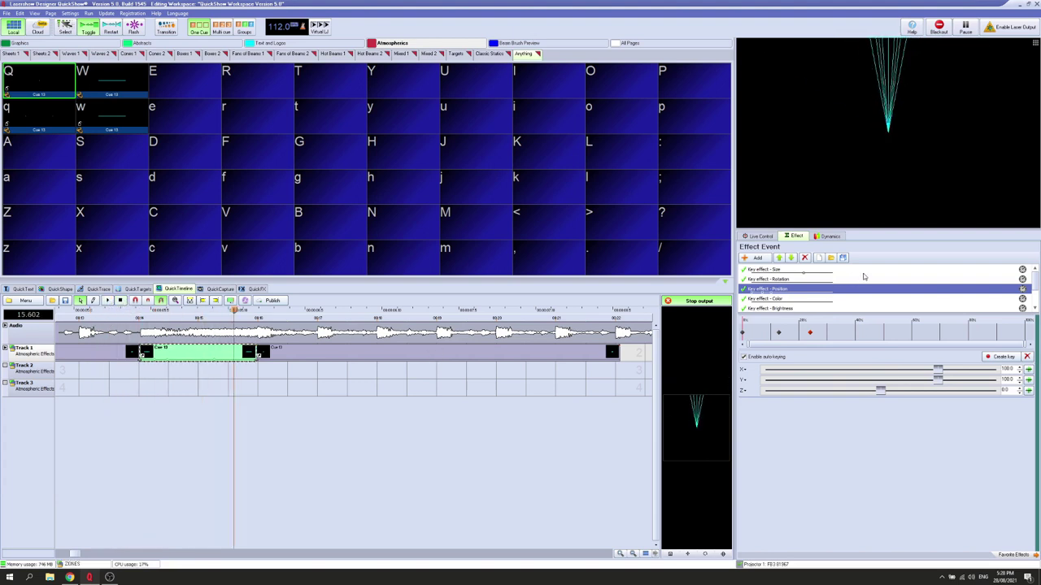
- Move the w cue event's Size key to the start of the event
left_click(864, 273)
left_click(924, 333)
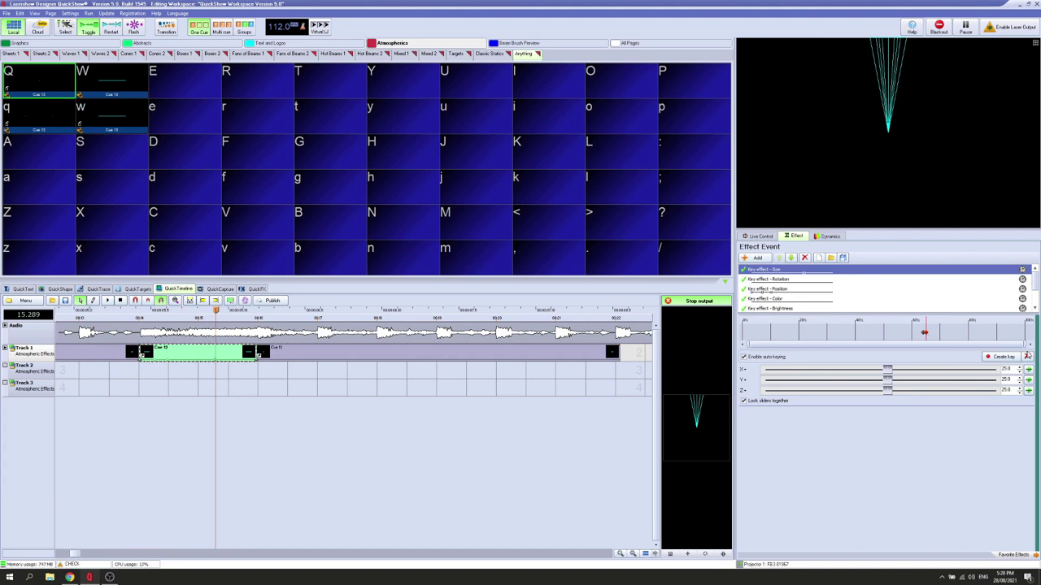
left_click_drag(924, 333, 741, 333)
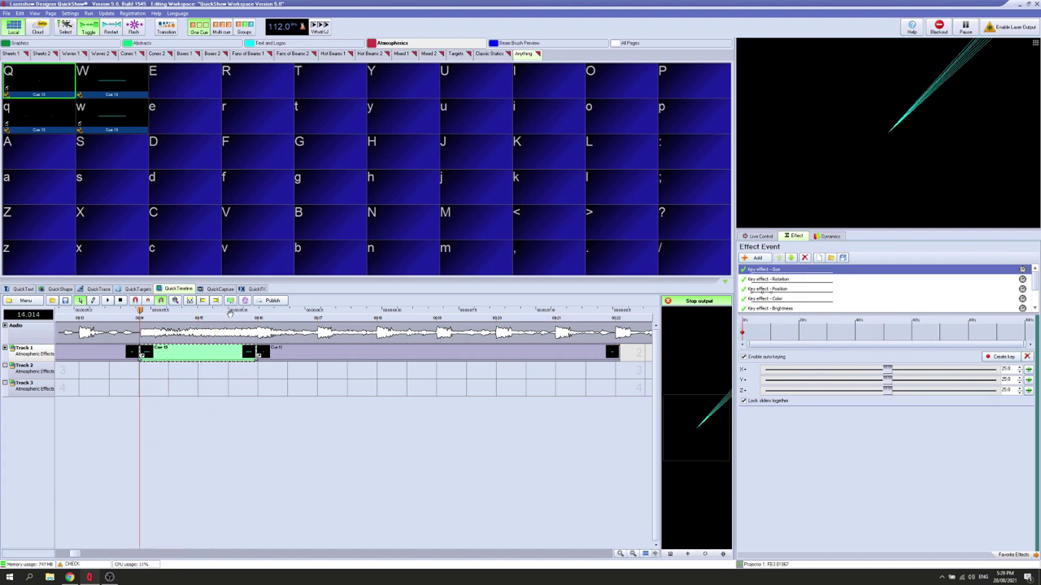
- Show the effect key rows of Track 1 and add a Size key to the w cue event at about 14.49 s
mouse_move(141, 315)
left_mouse_down()
mouse_move(223, 316)
mouse_move(169, 312)
left_mouse_up()
scroll(174, 376, "up", 2)
double_click(171, 355)
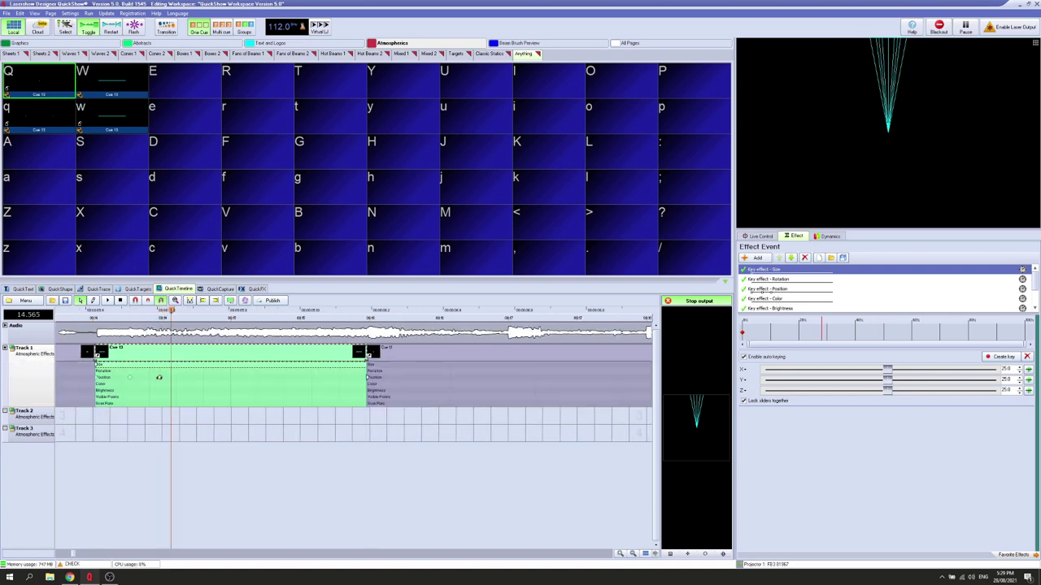
double_click(161, 367)
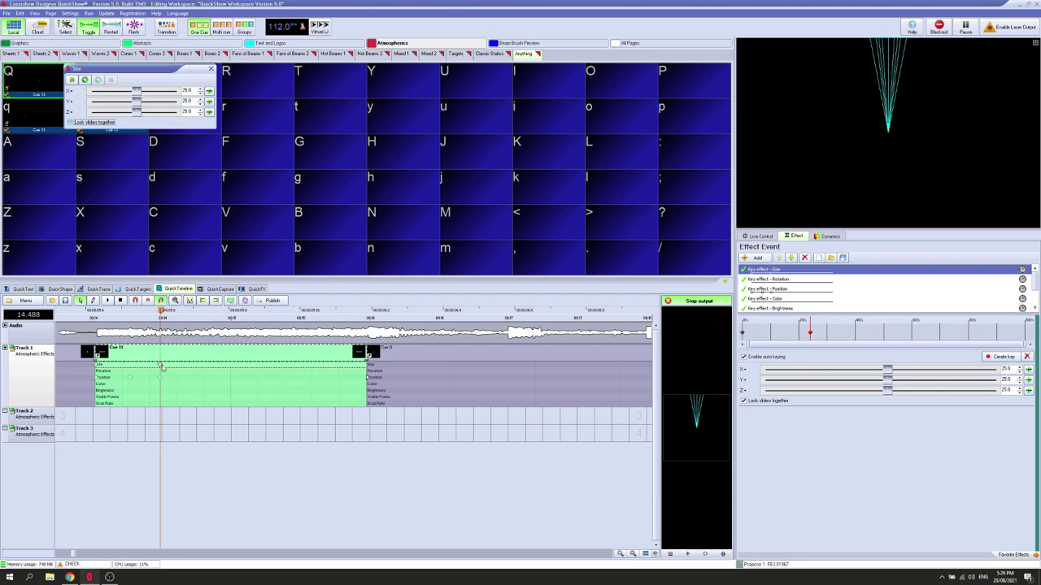
- Set the w cue event's Size key at about 14.49 s to 200 on X, Y and Z with the sliders locked together
left_click(160, 364)
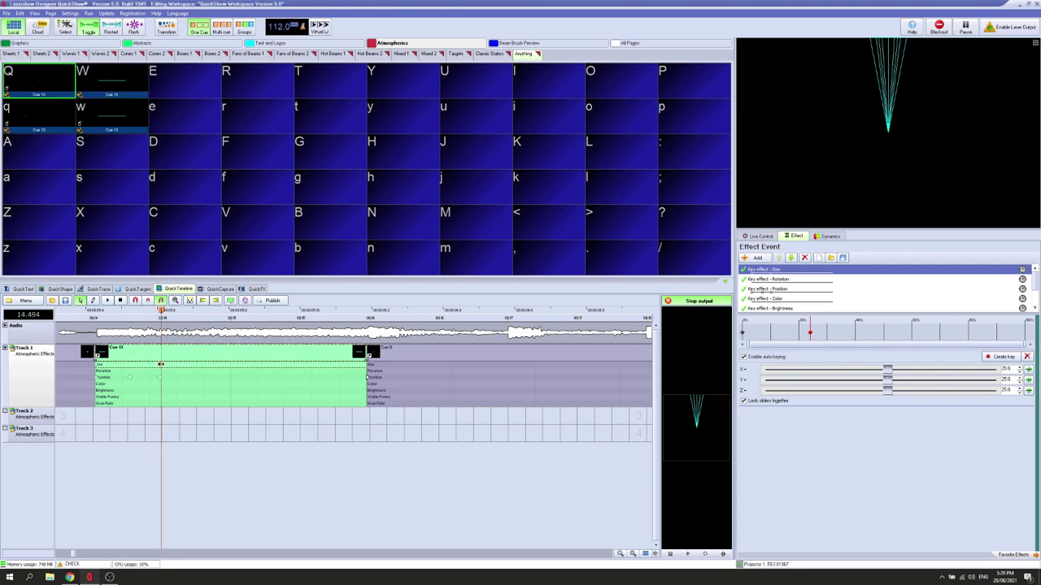
right_click(161, 365)
left_click(175, 371)
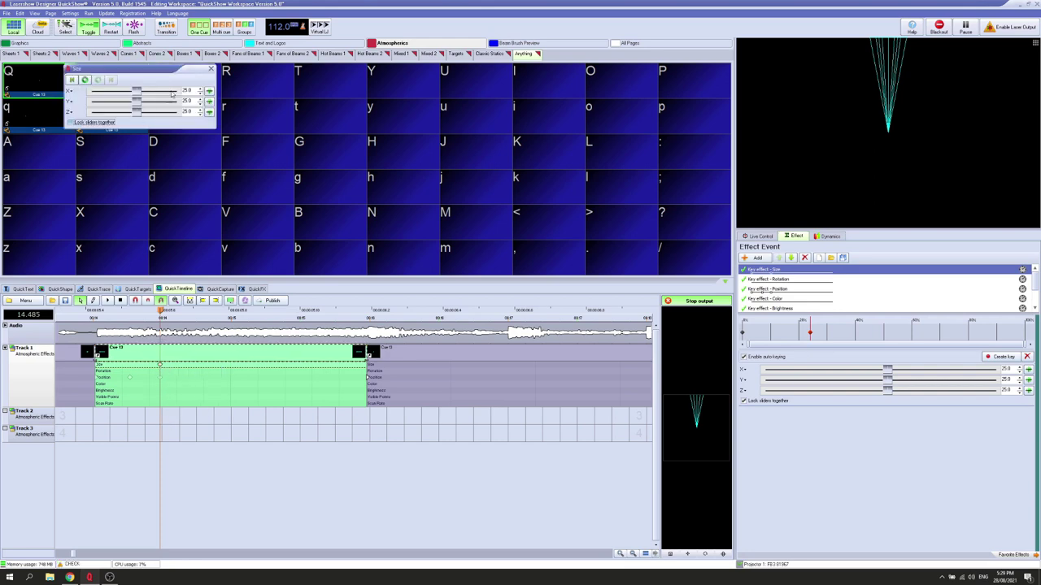
left_click(70, 91)
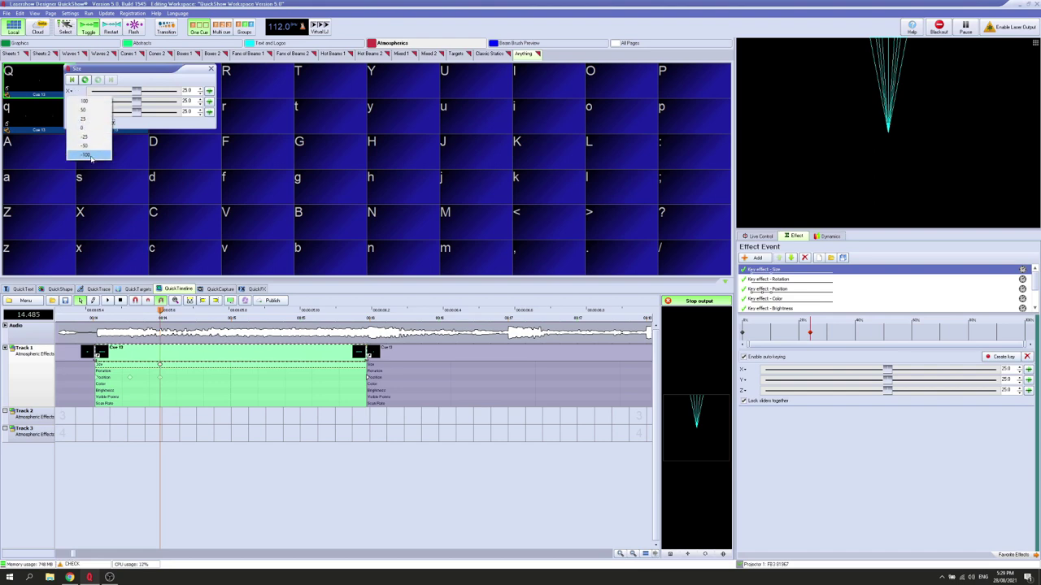
double_click(186, 90)
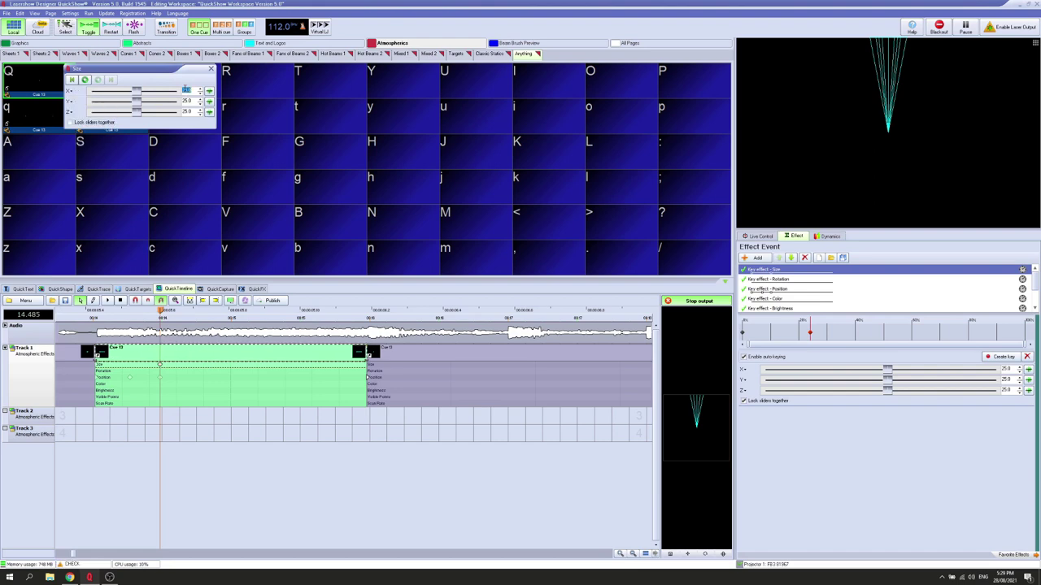
left_click(72, 122)
type("200")
key("Return")
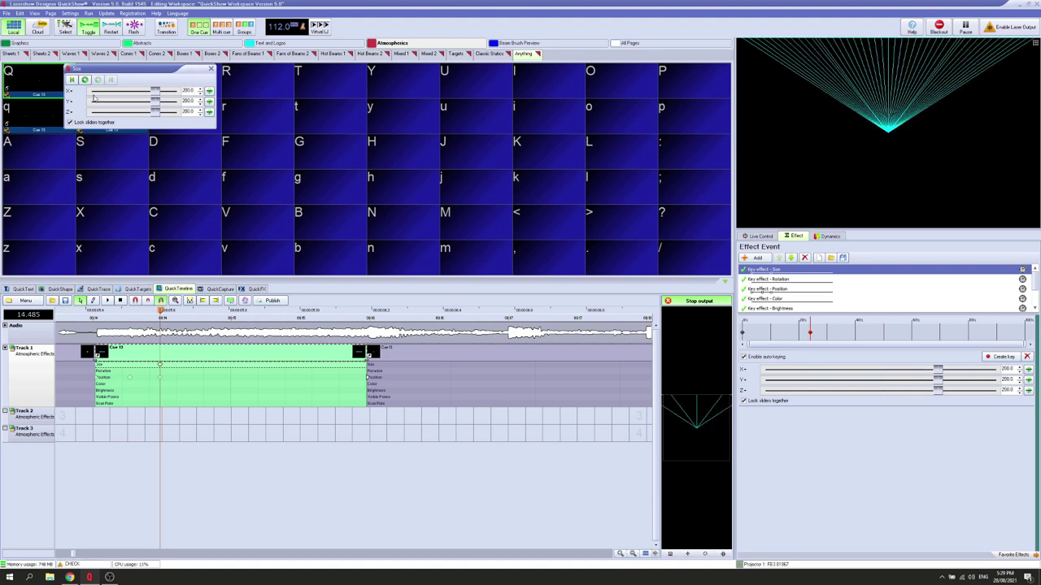
left_click(211, 68)
- Add a Size key to the w cue event at about 14.46 s with X, Y and Z at 25
scroll(184, 350, "down", 3)
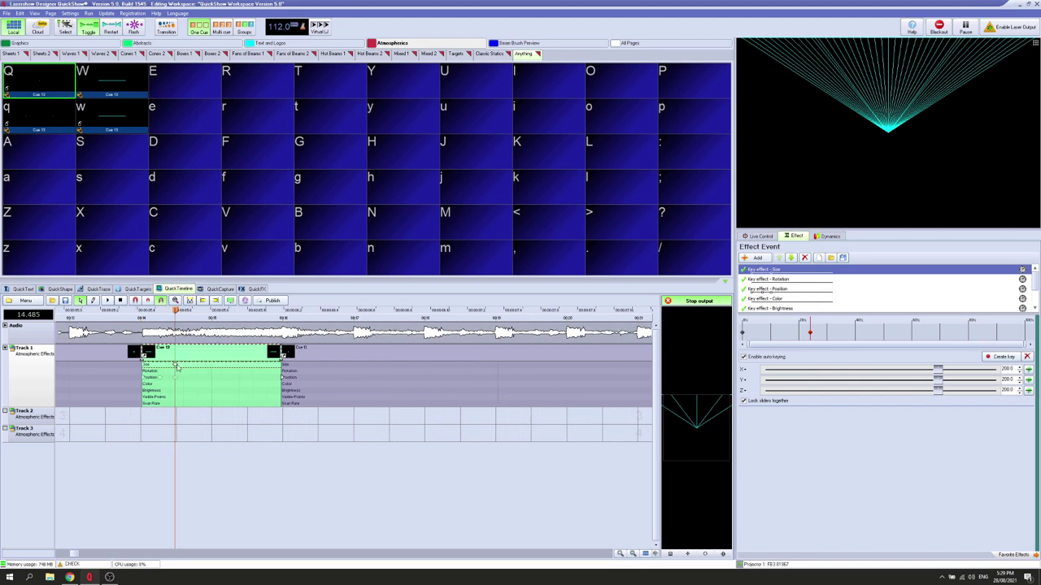
scroll(168, 370, "up", 4)
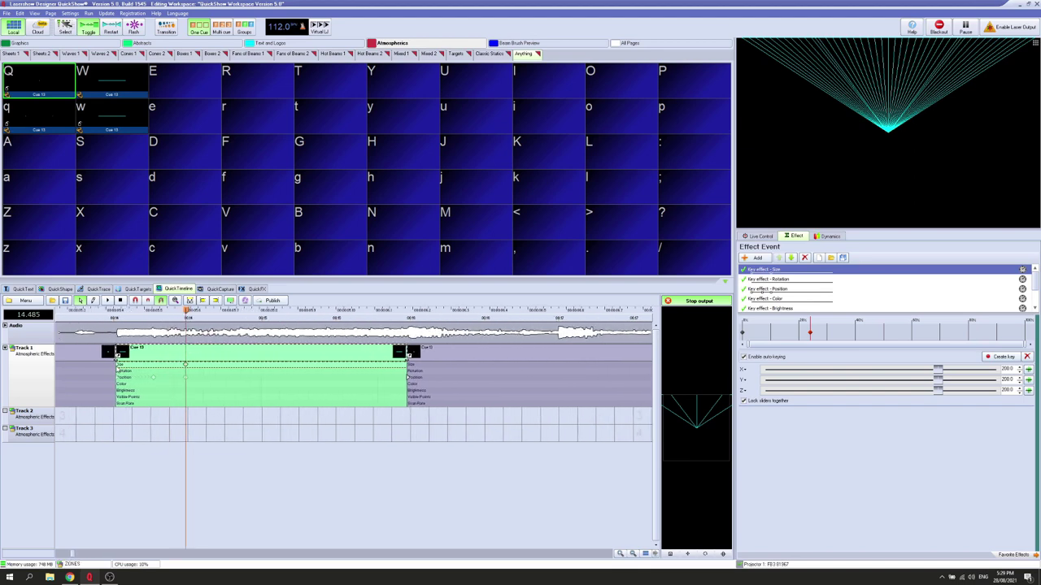
left_click(116, 314)
left_click_drag(118, 314, 167, 314)
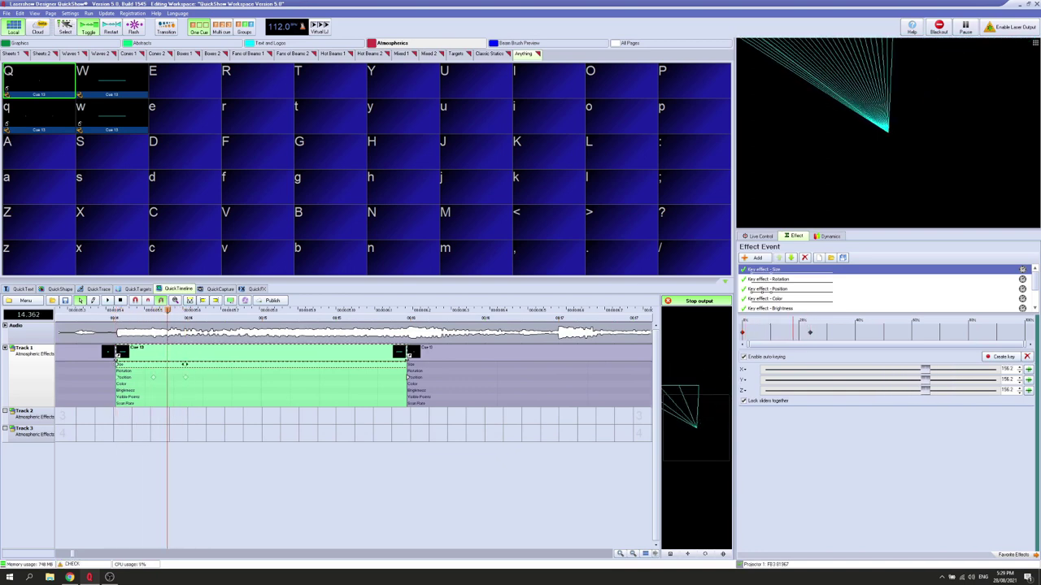
double_click(184, 363)
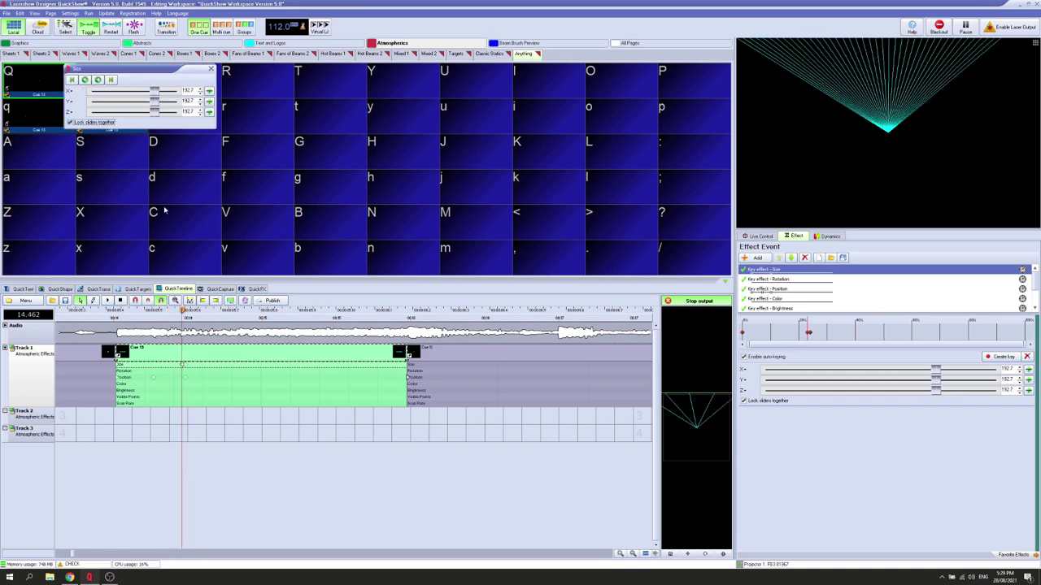
left_click(71, 94)
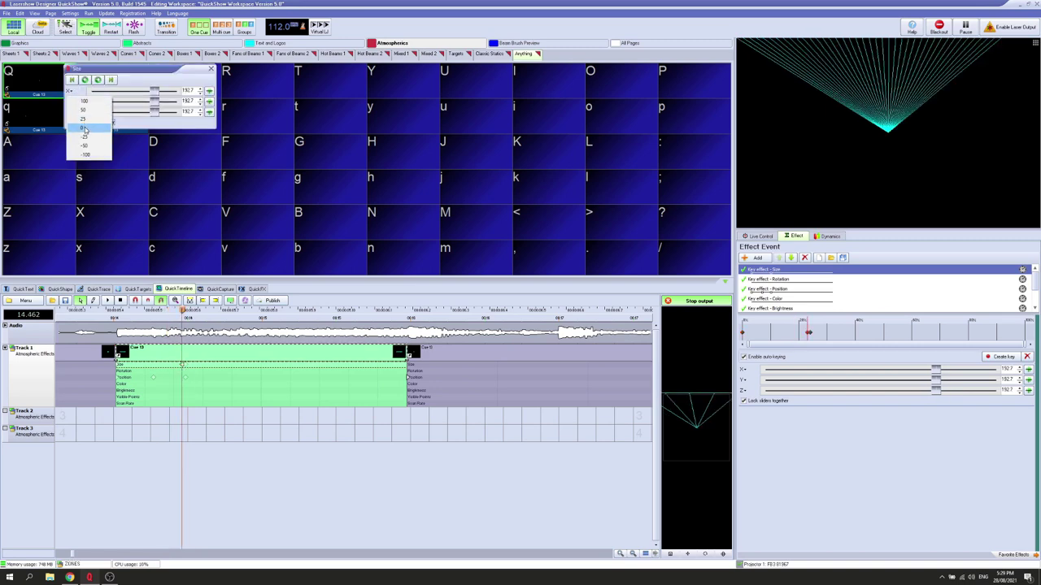
left_click(85, 122)
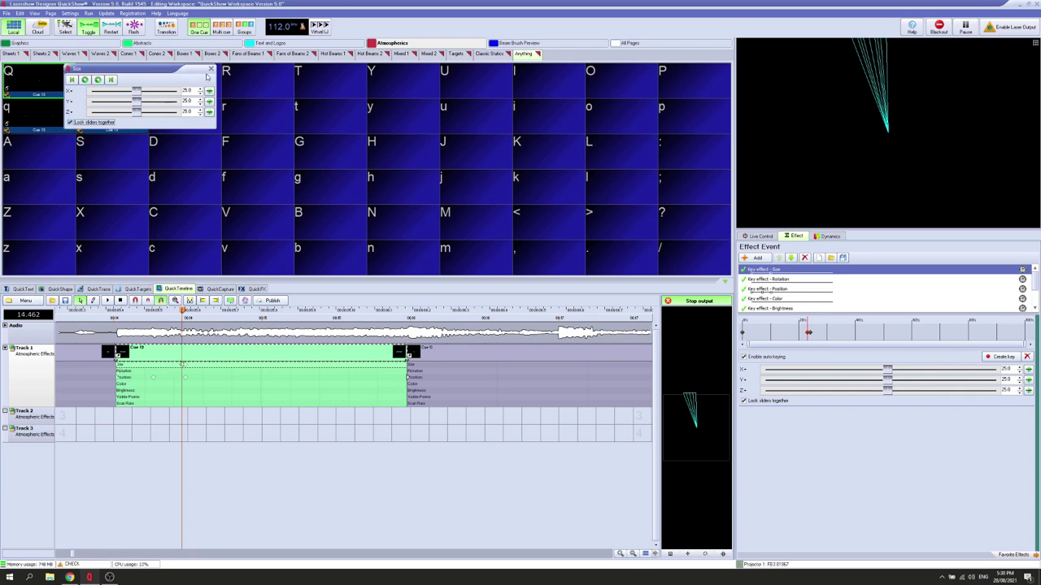
left_click(212, 68)
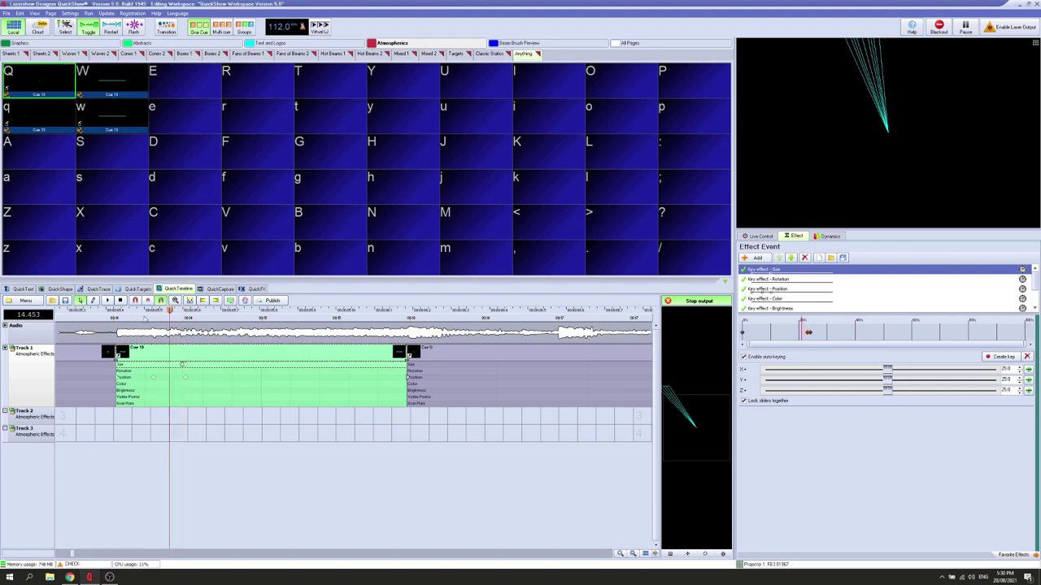
- Play the timeline through the w cue event to check its Size animation
left_click(107, 300)
left_click(121, 300)
scroll(186, 347, "down", 16)
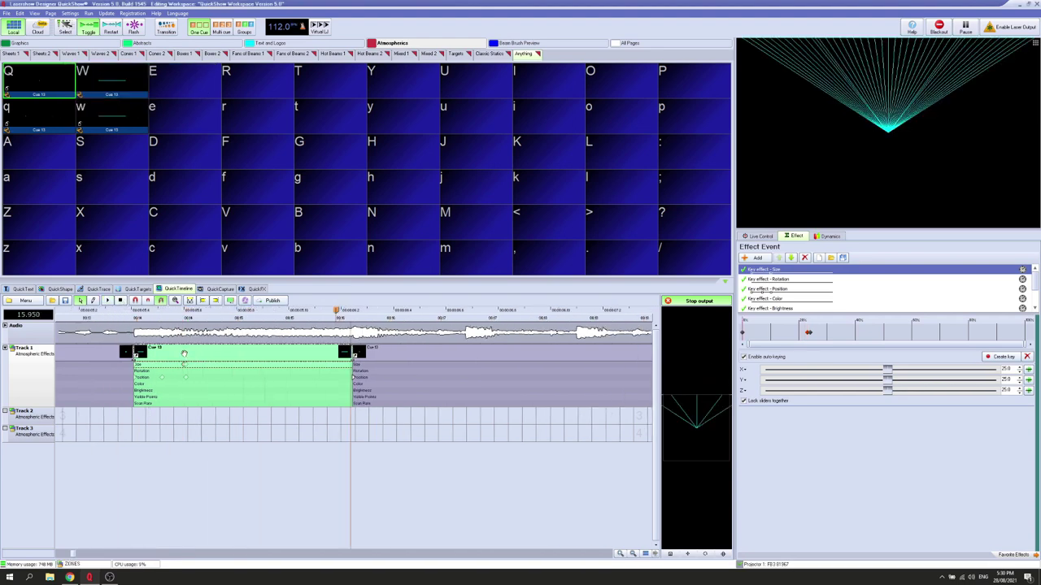
scroll(185, 343, "down", 2)
left_click(120, 300)
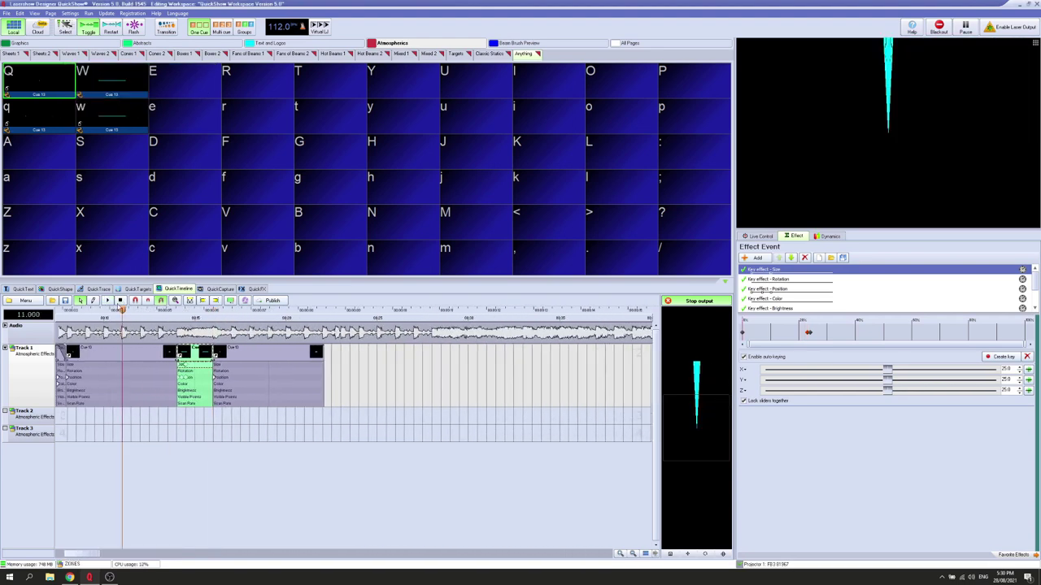
left_click_drag(165, 312, 217, 313)
- Move the w cue event's last Size key to about 14.68 s
scroll(211, 348, "up", 6)
scroll(211, 349, "up", 3)
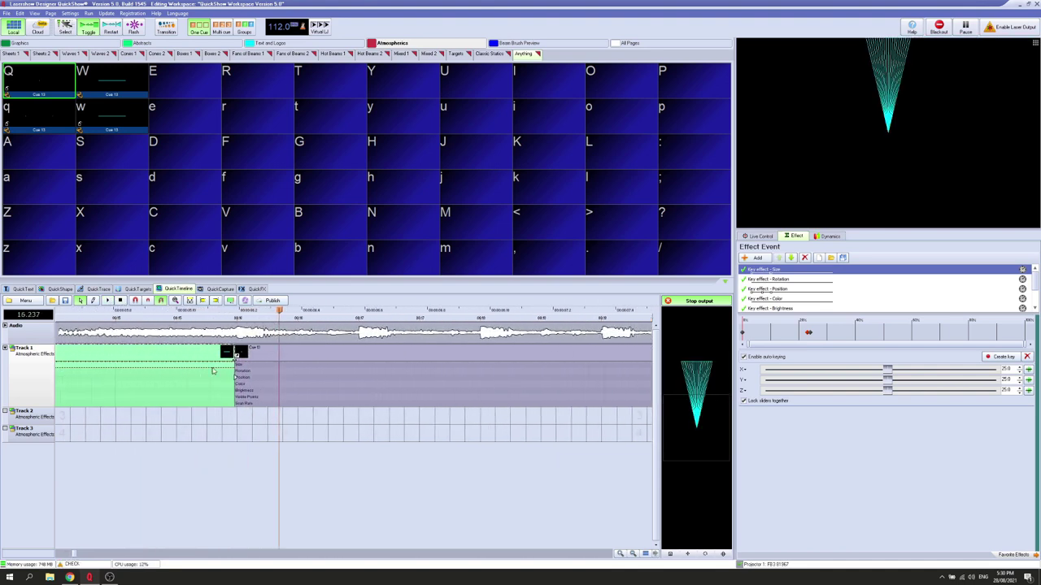
scroll(236, 356, "up", 2)
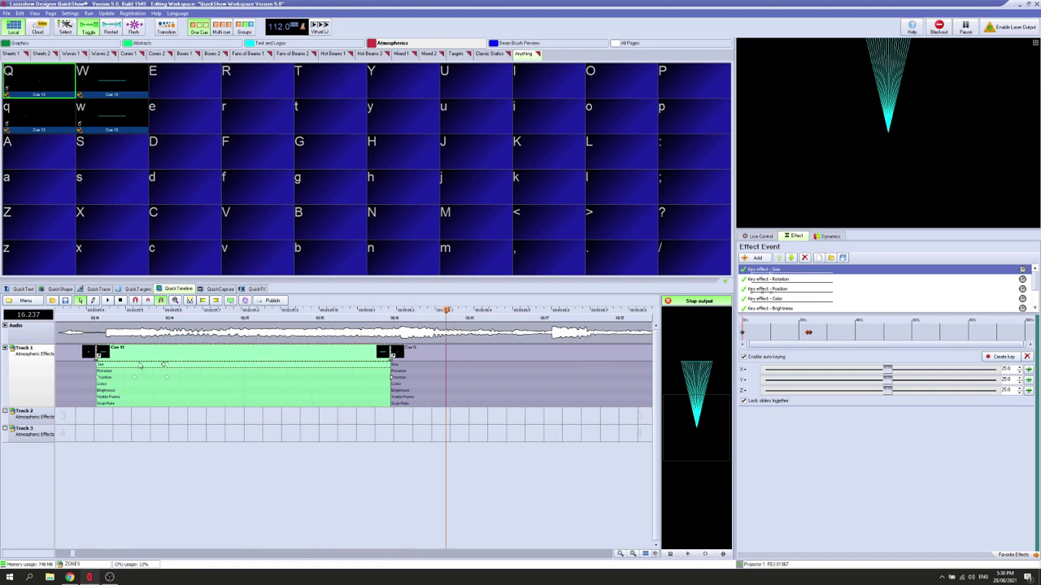
left_click_drag(165, 364, 196, 363)
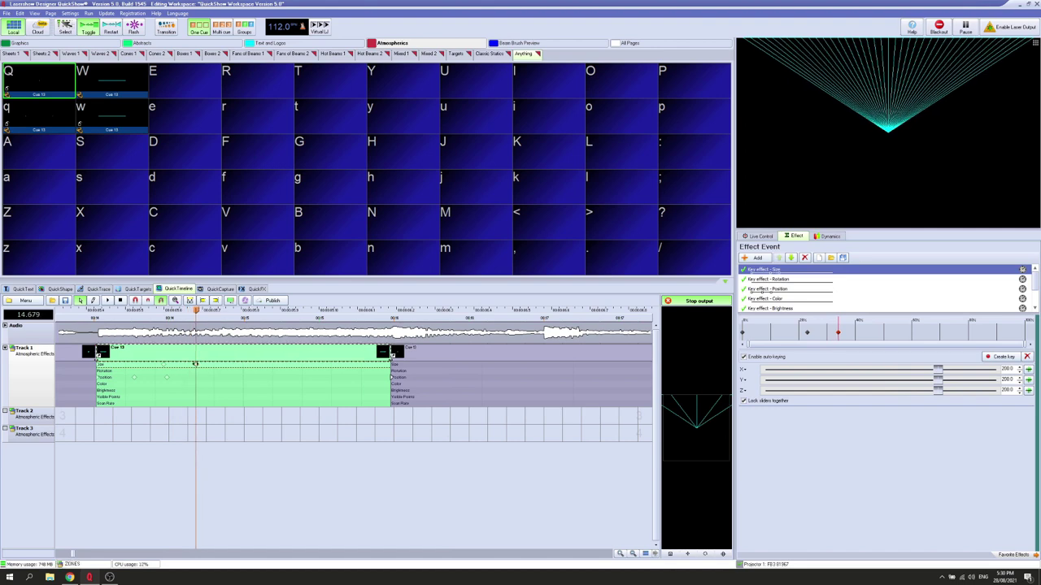
- Set the w cue event's last Size key, at about 14.68 s, to the Decelerate option
right_click(195, 365)
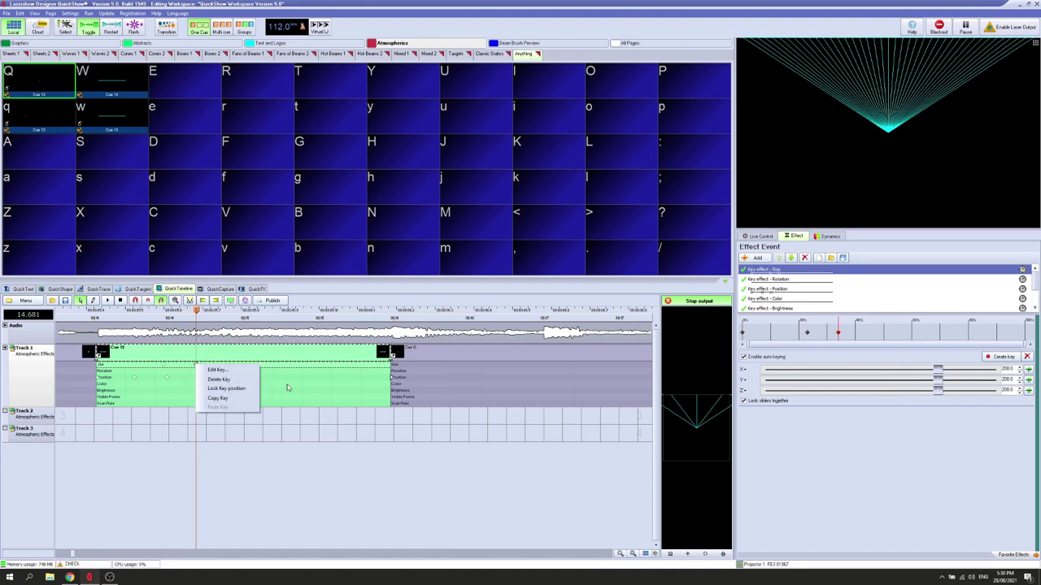
left_click(341, 464)
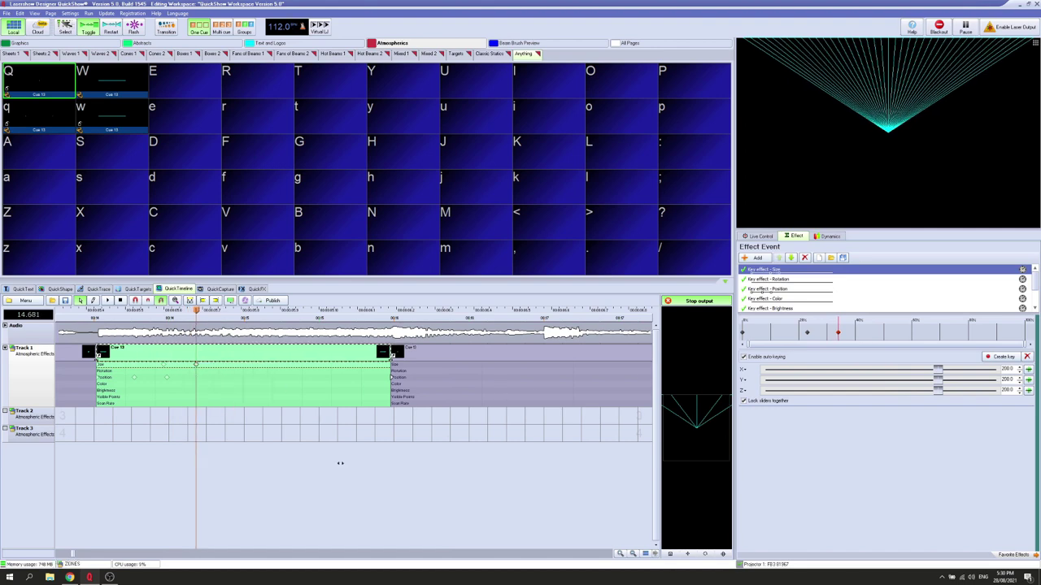
left_click(281, 354)
right_click(839, 332)
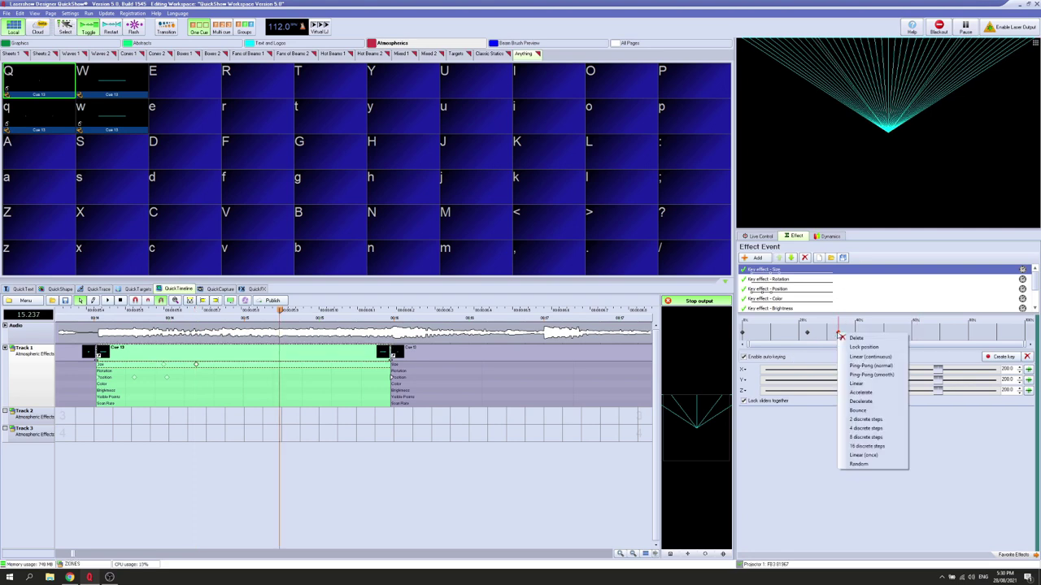
left_click(875, 403)
- Play the timeline from shortly before the w cue event to check the slower, decelerating size growth
scroll(255, 376, "down", 3)
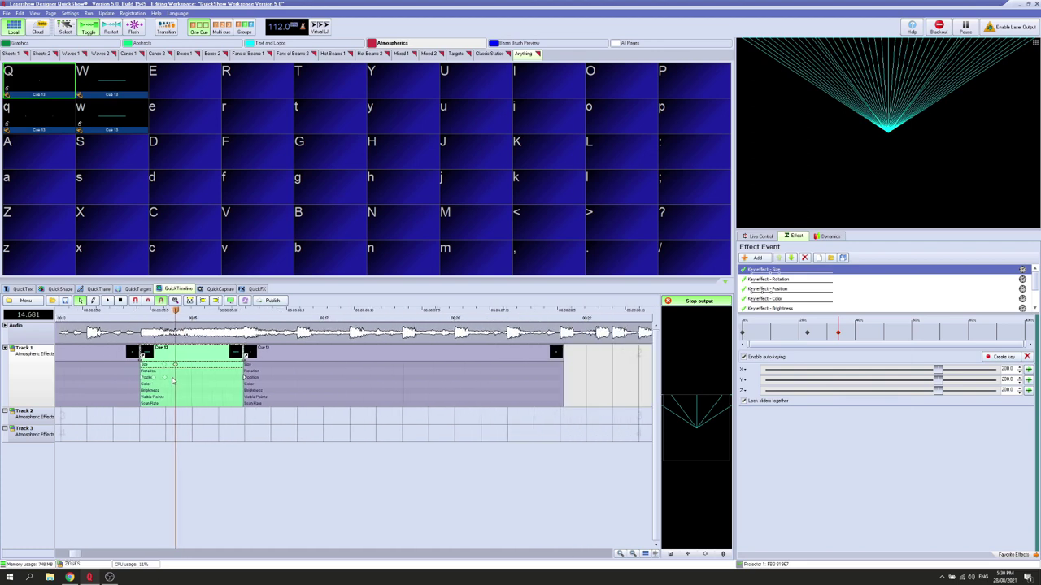
scroll(173, 380, "down", 3)
left_click_drag(177, 313, 112, 314)
left_click(108, 301)
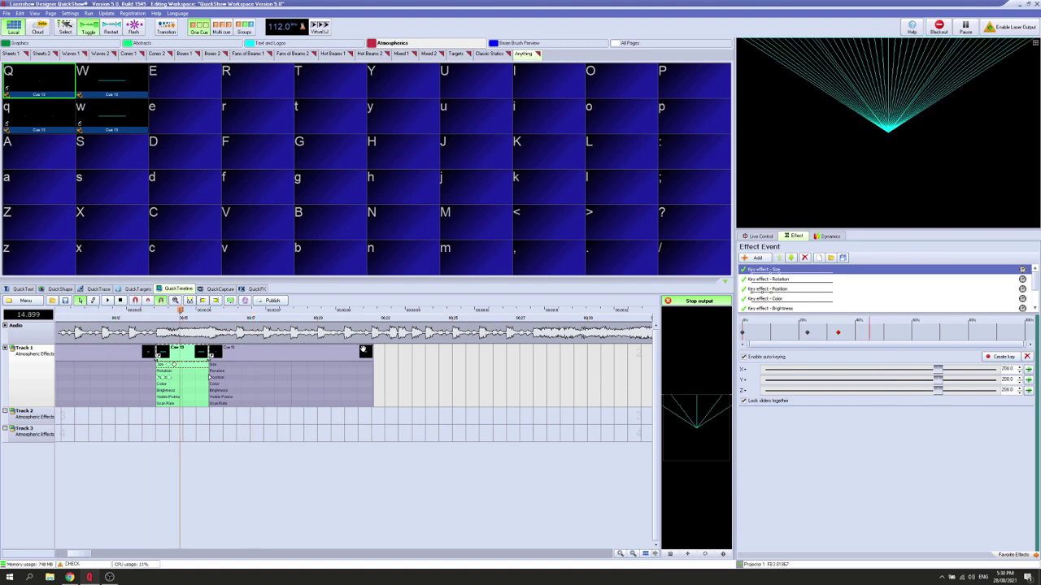
- Add a Position key with Y at 25 at the end of the w cue event, at about 15.98 s
left_click(855, 288)
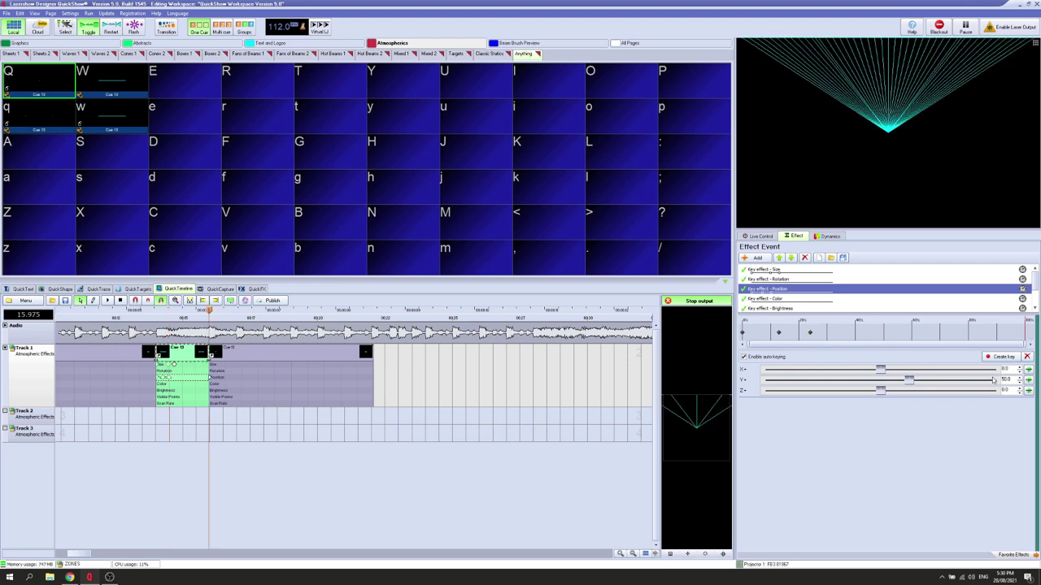
left_click(746, 380)
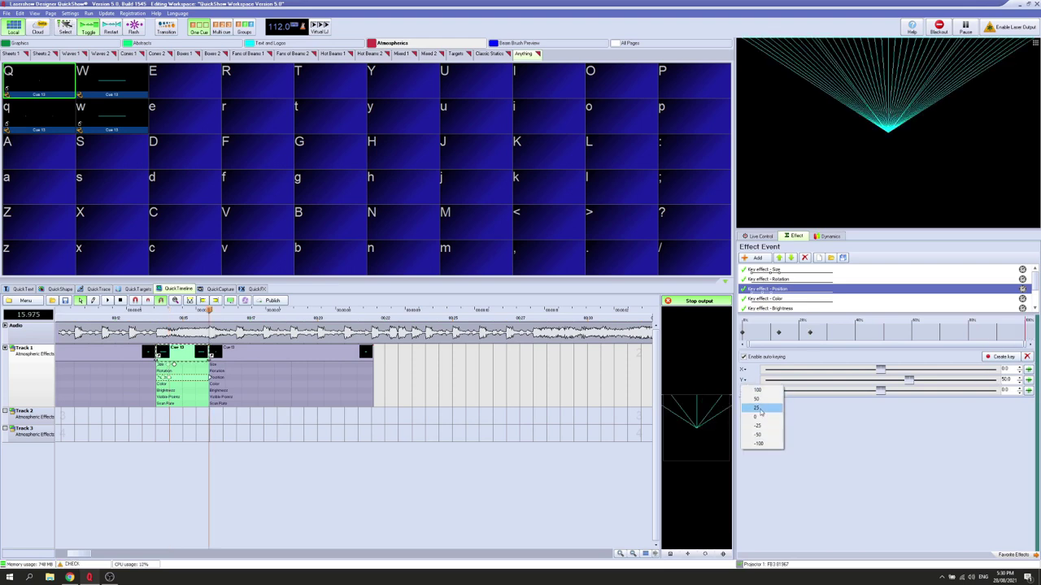
left_click(757, 407)
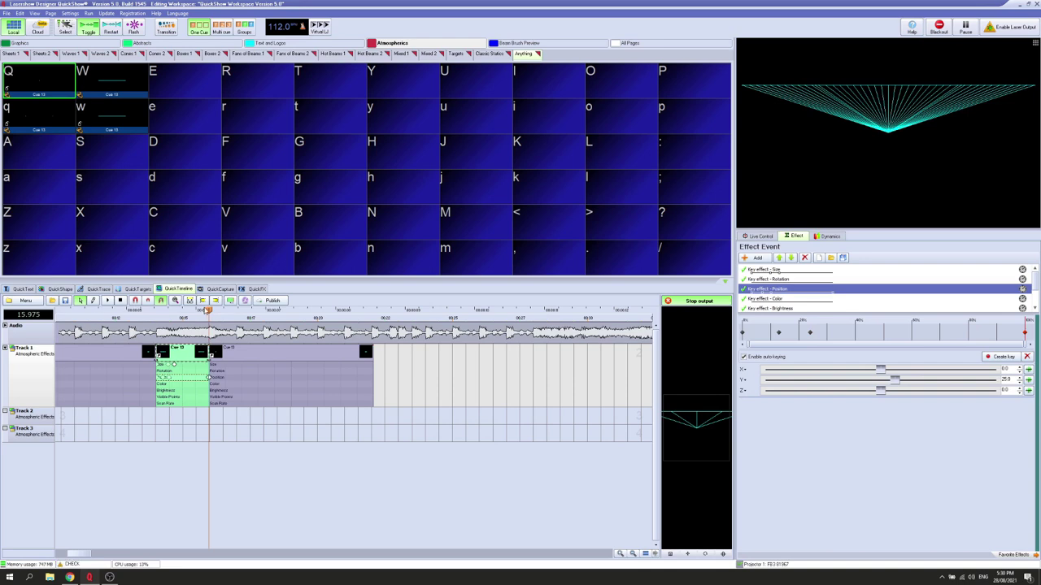
- Play the timeline from shortly before the w cue event to check its downward Position movement
left_click_drag(206, 310, 97, 315)
left_click(109, 301)
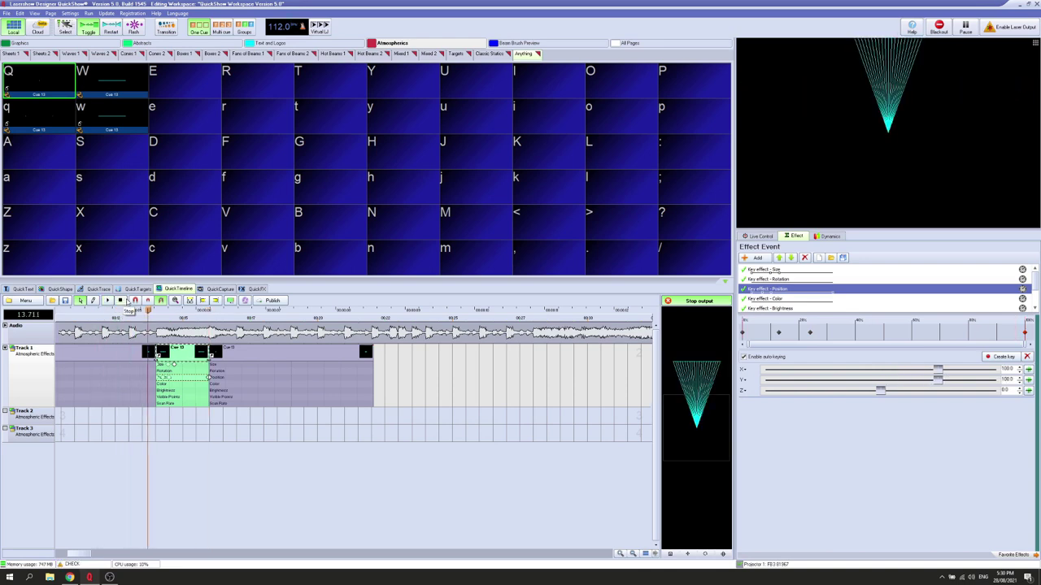
left_click(123, 301)
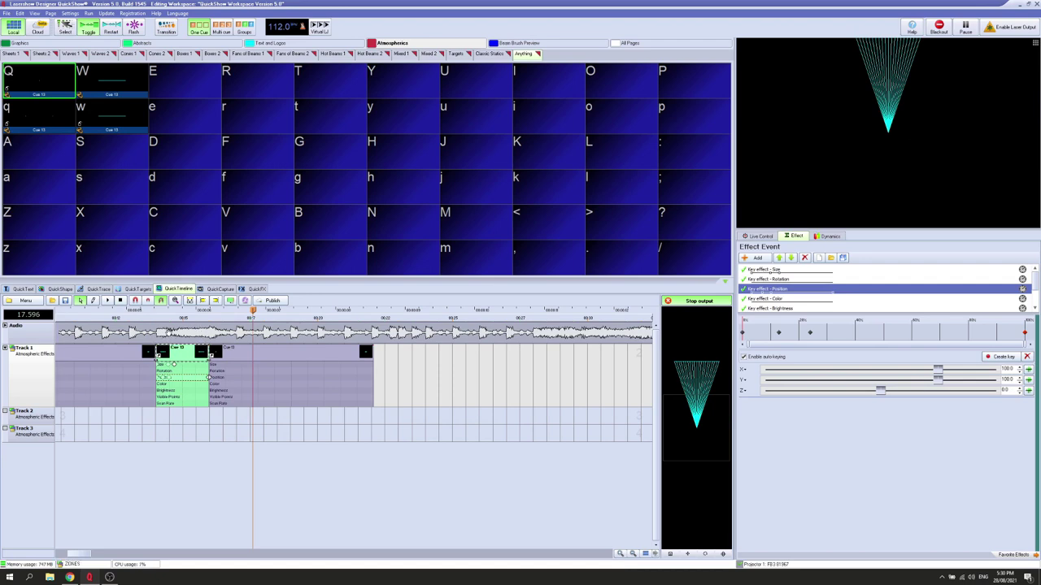
- Add a Color effect to the w cue event and switch its color control from gradient to Discrete
left_click(184, 353)
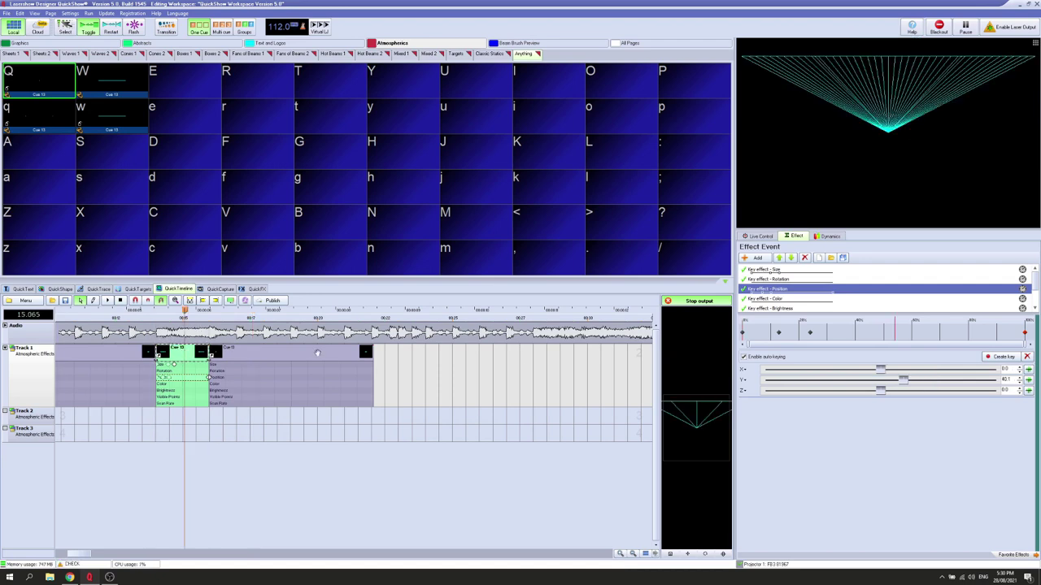
scroll(850, 294, "down", 1)
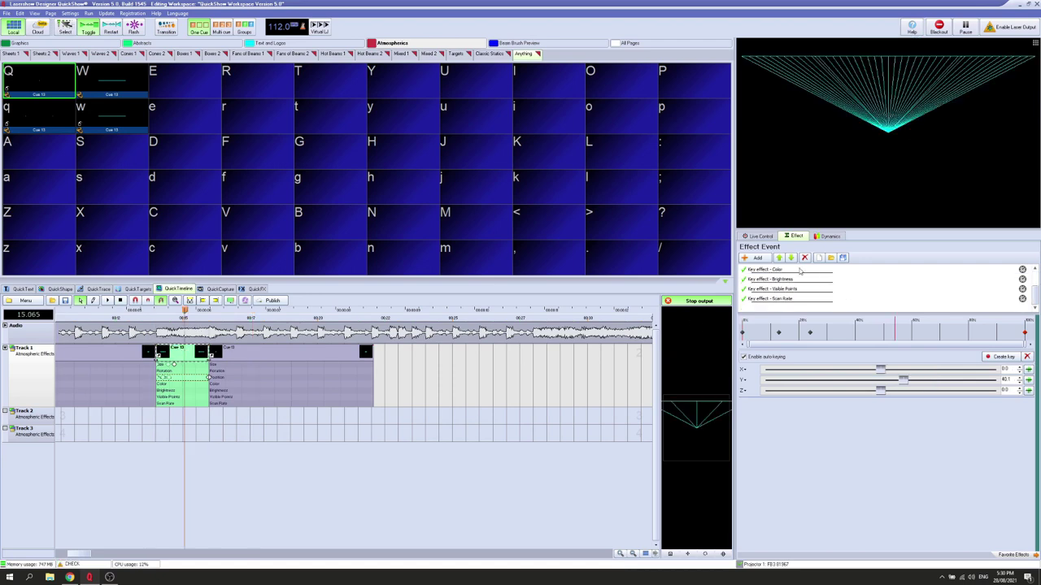
left_click(754, 258)
mouse_move(769, 287)
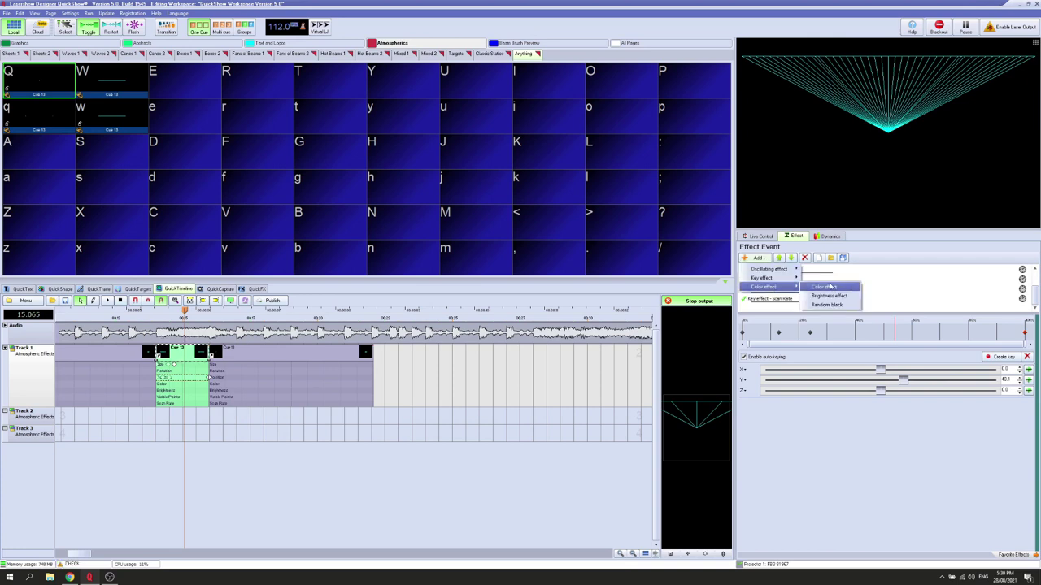
left_click(825, 287)
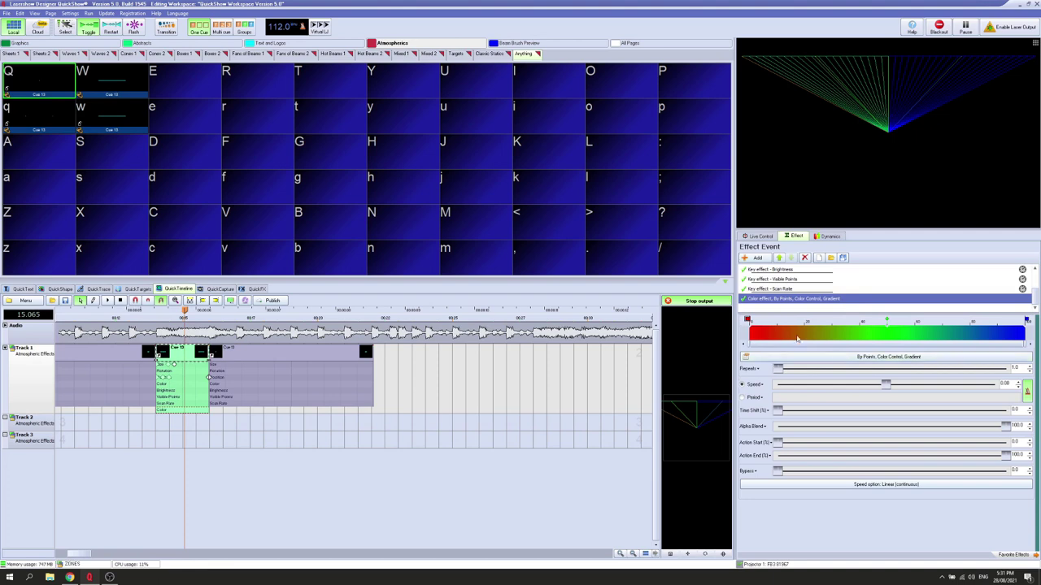
left_click(744, 357)
left_click(772, 450)
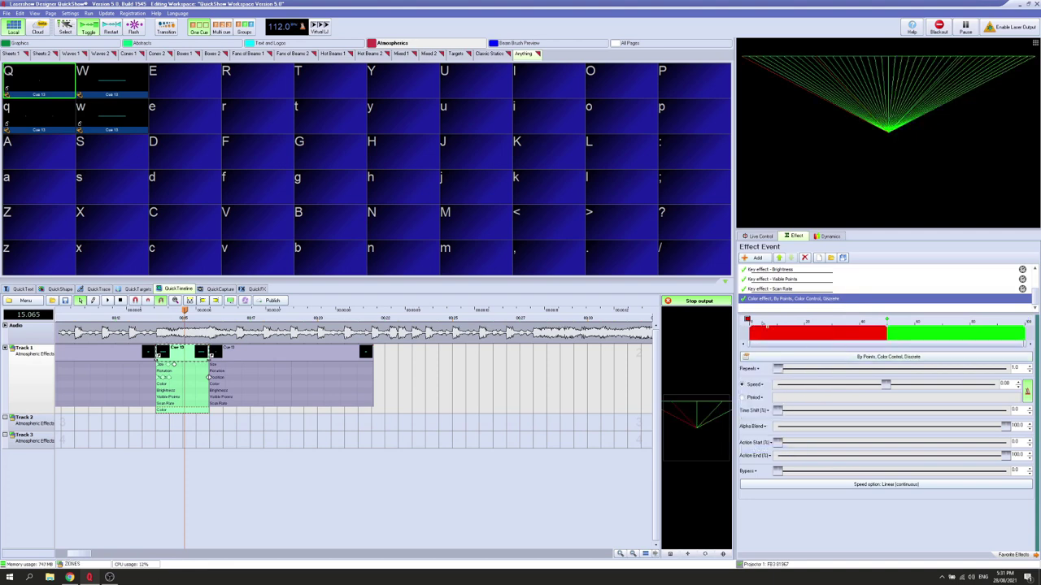
- Change the Color effect's green color to white and apply the effect by X axis
double_click(888, 320)
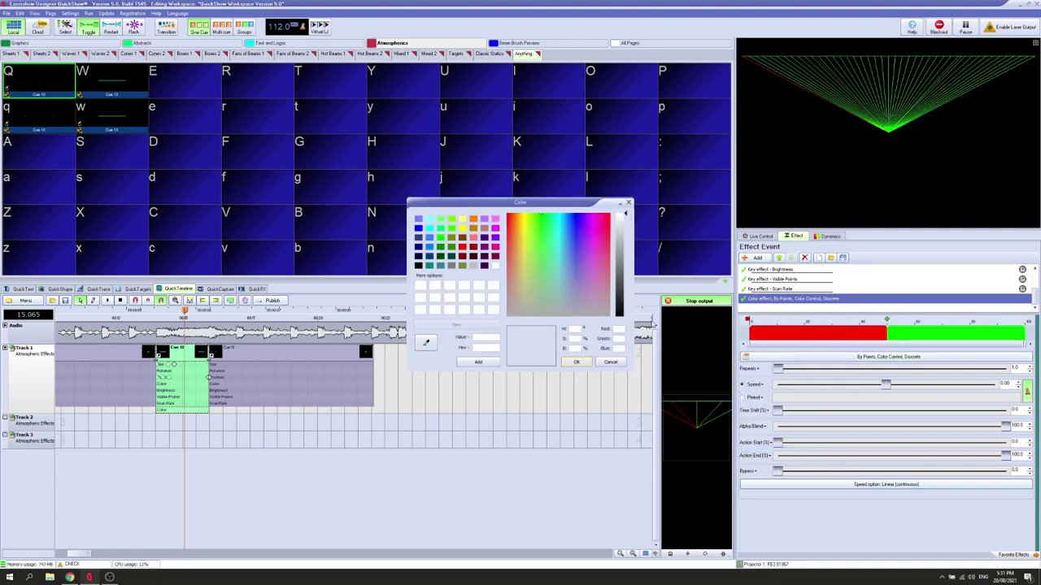
left_click(495, 267)
left_click(576, 362)
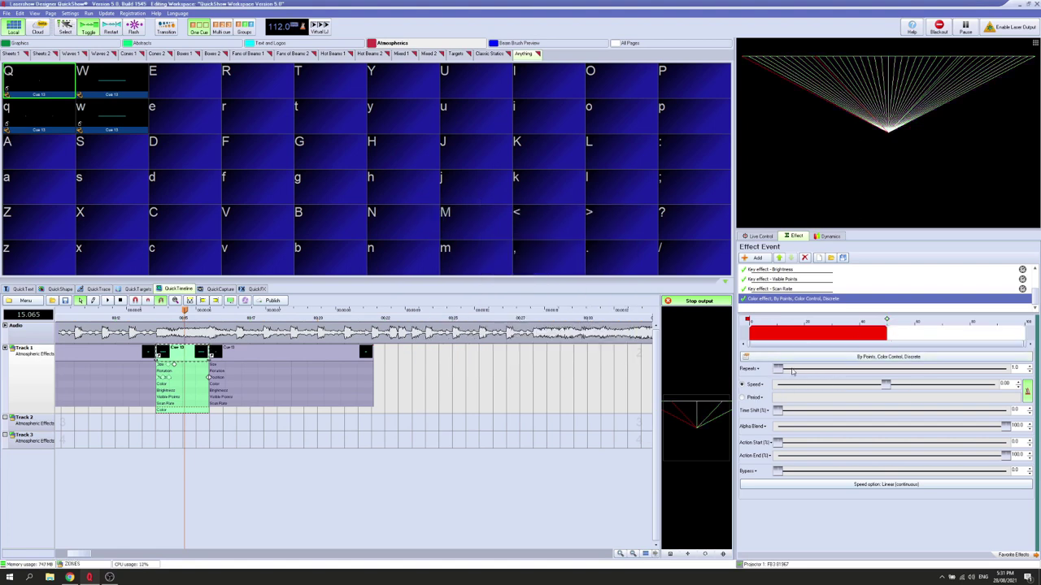
left_click(818, 359)
left_click(768, 377)
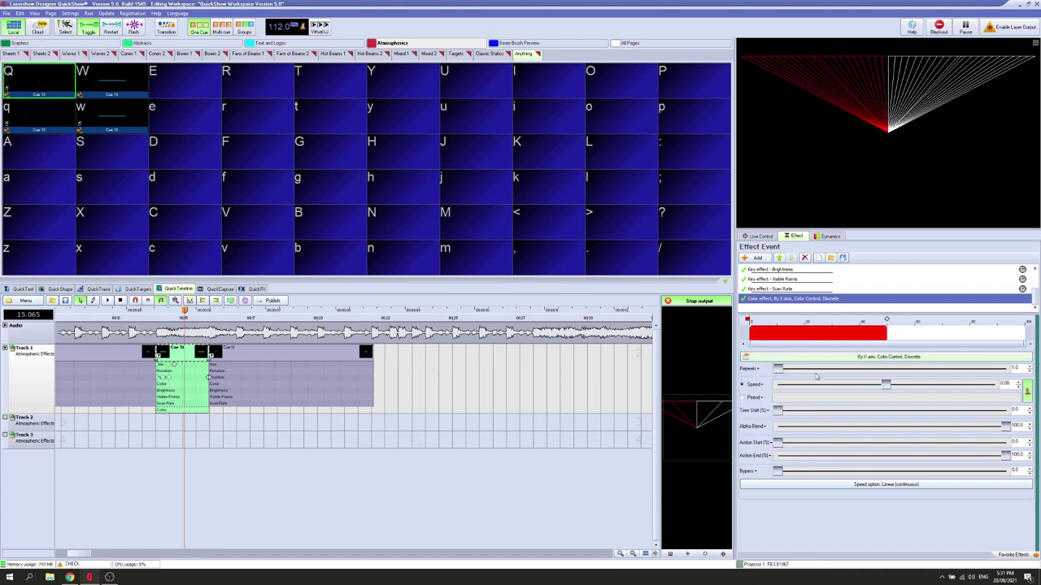
- Try the X-axis Color effect with Repeats at 8, and return Repeats to 1
left_click_drag(777, 371, 779, 374)
scroll(779, 374, "up", 2)
left_click_drag(779, 373, 779, 374)
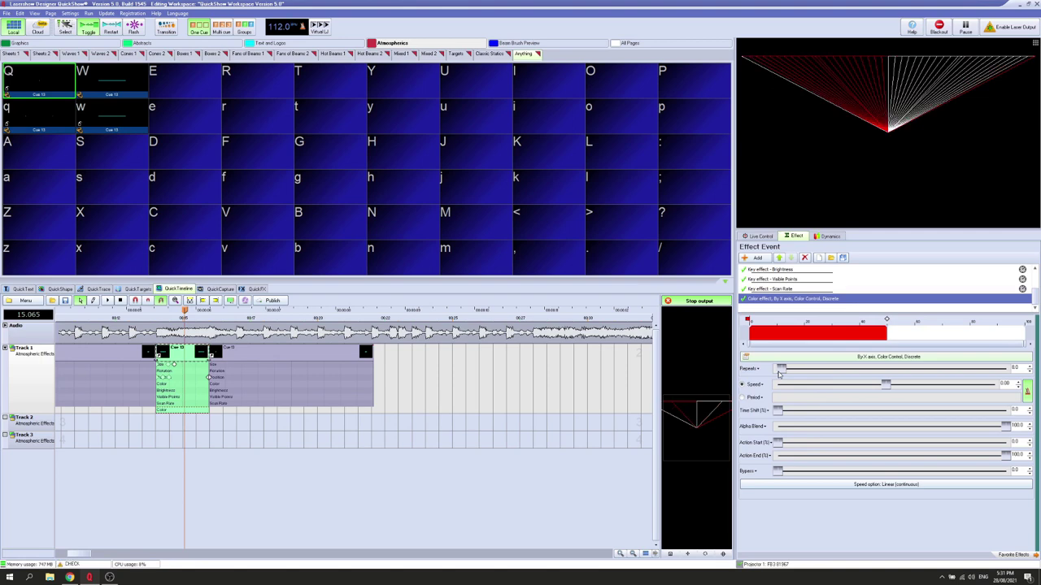
scroll(779, 374, "down", 7)
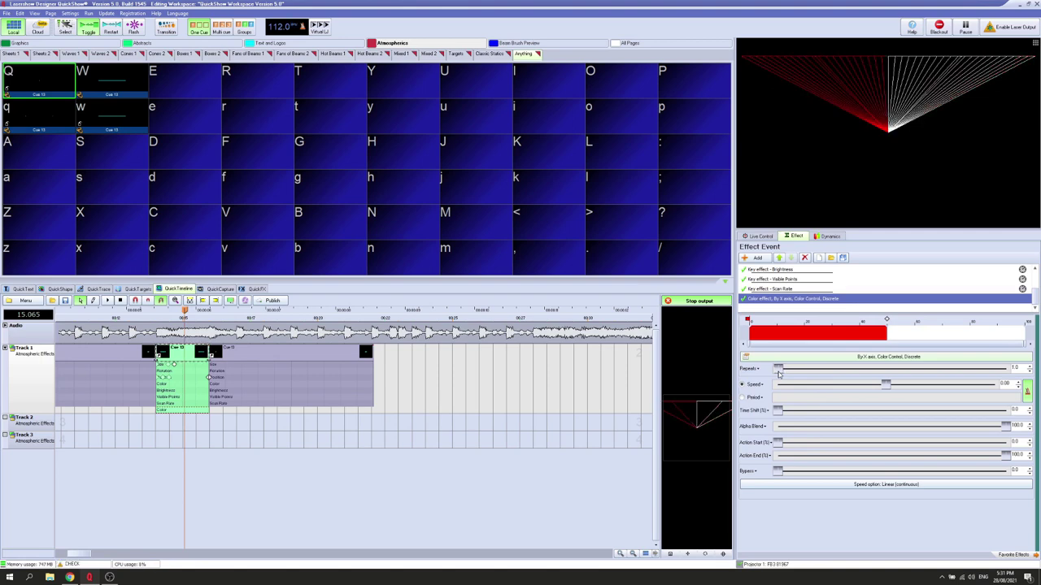
- Increase the number of points in the w cue event's line shape in the Advanced Image Synthesizer and accept the change
right_click(193, 349)
left_click(230, 381)
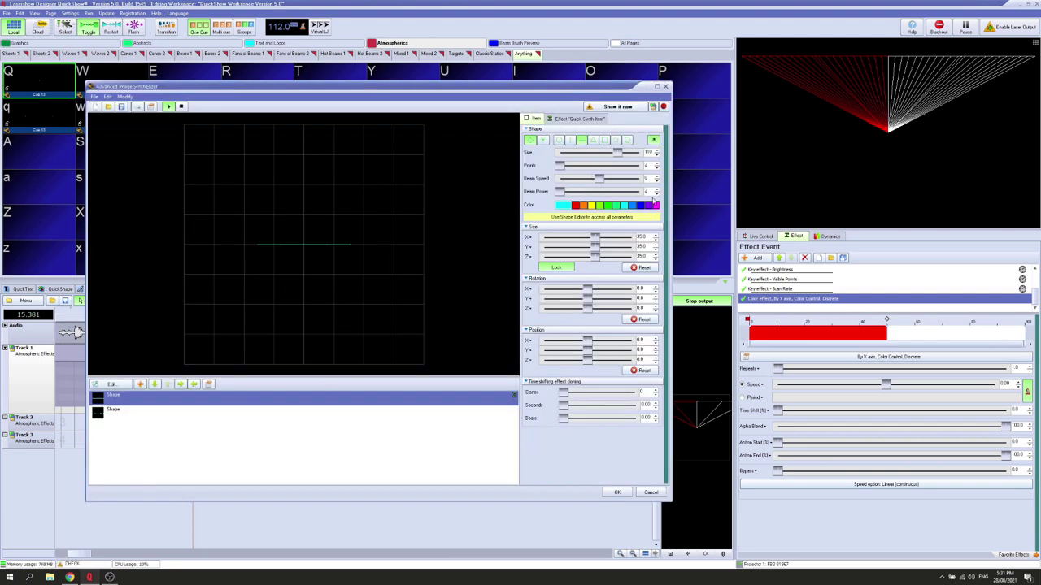
left_click_drag(559, 165, 570, 165)
left_click(616, 492)
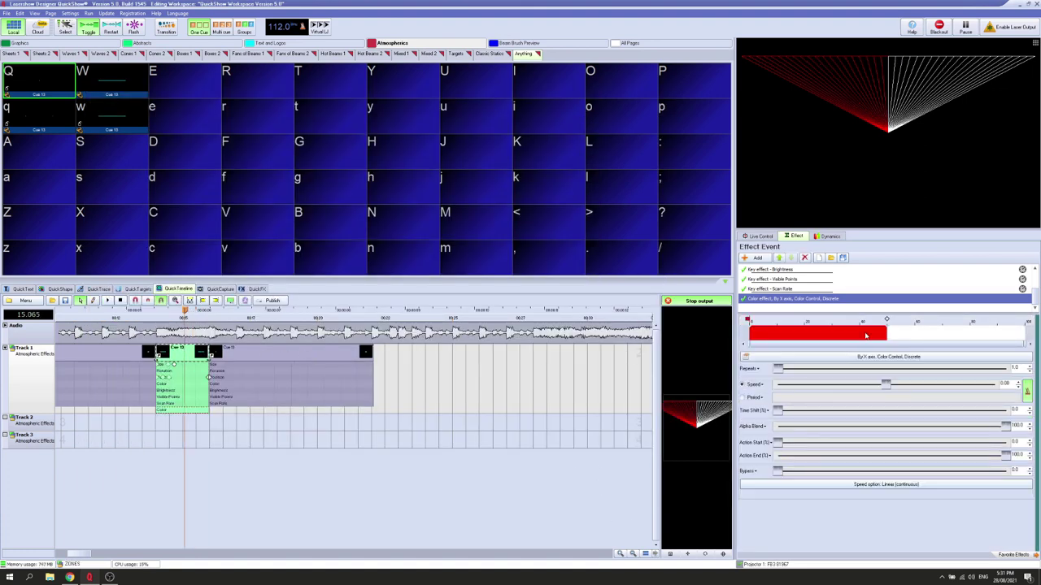
- Apply the w cue event's Color effect by Points and set its Repeats to 8
left_click(795, 358)
left_click(795, 369)
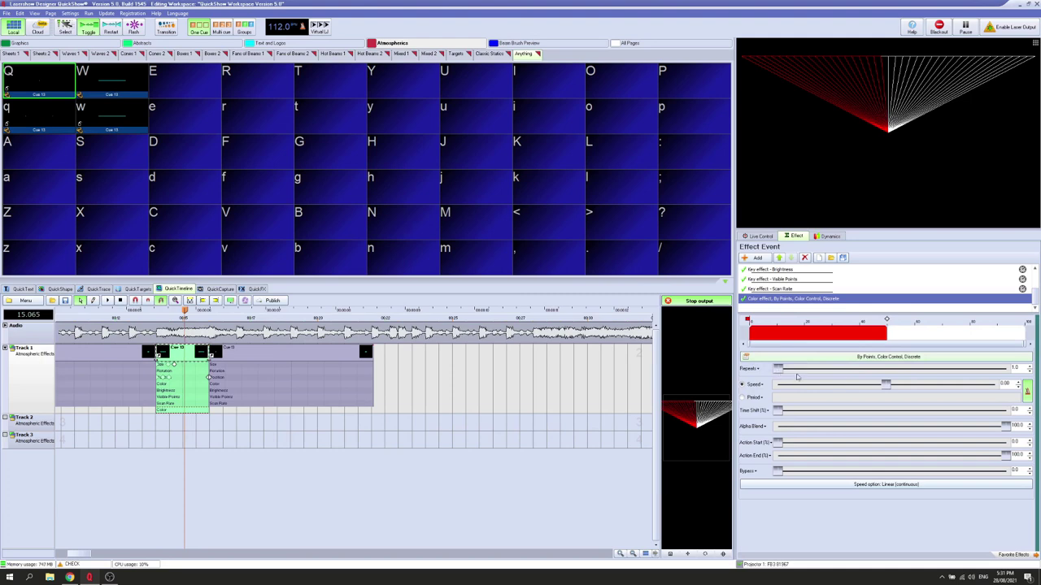
scroll(777, 371, "up", 4)
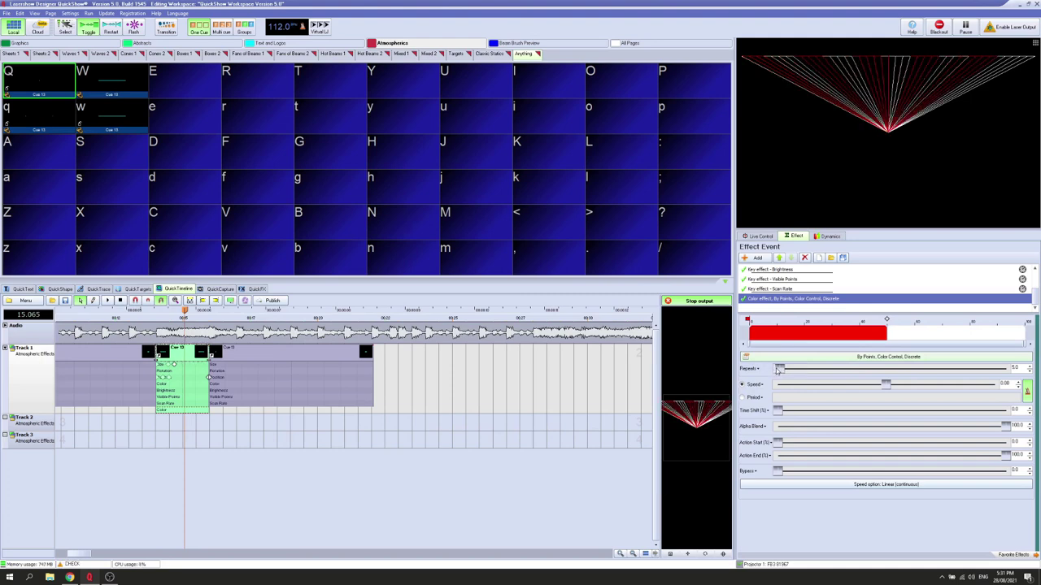
left_click_drag(777, 370, 779, 370)
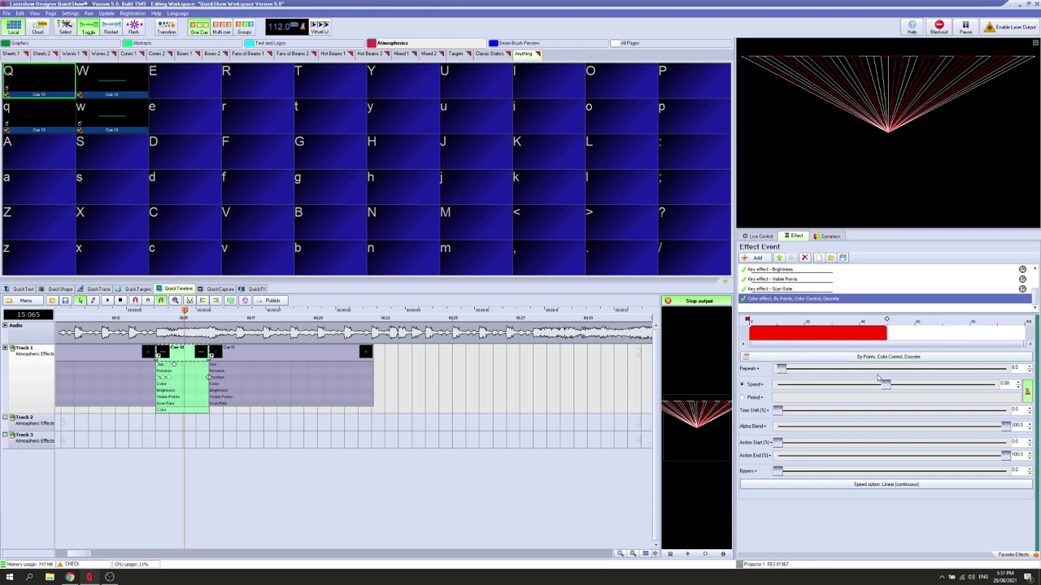
- Play the timeline from the beginning through the last cue event to check the show so far
scroll(157, 393, "down", 5)
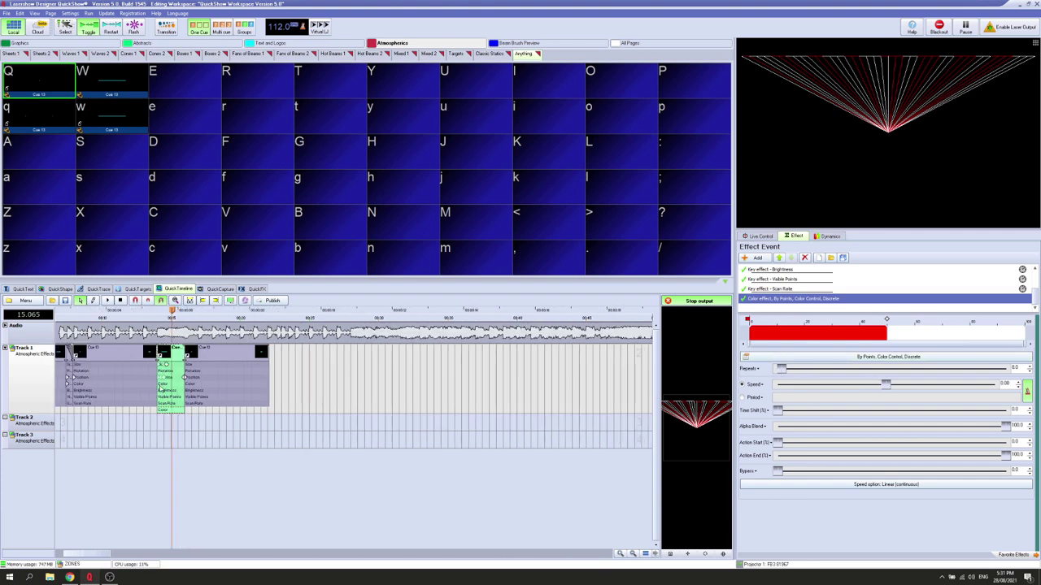
left_click_drag(167, 312, 77, 319)
scroll(76, 320, "down", 3)
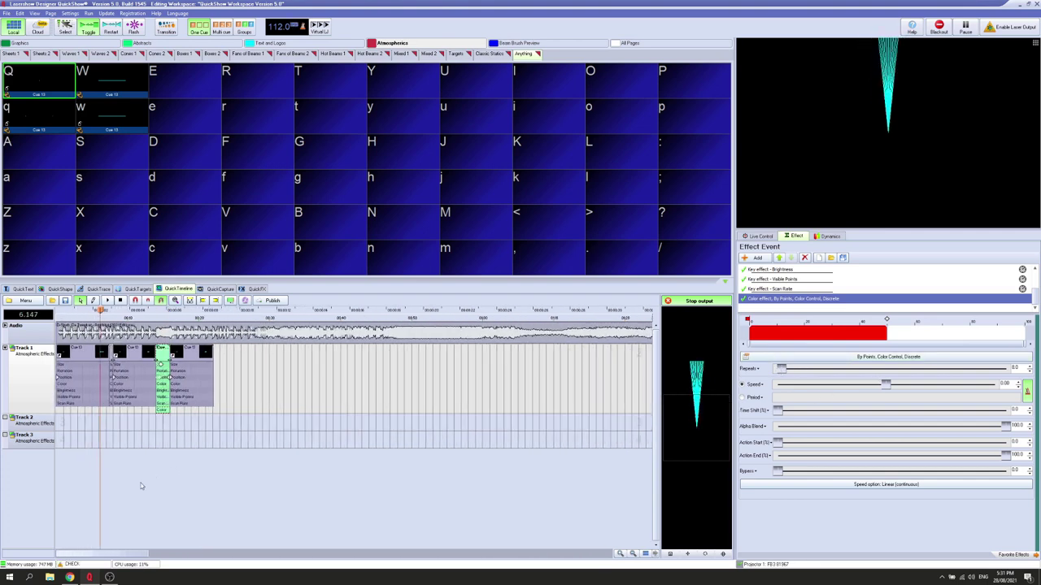
left_click(61, 314)
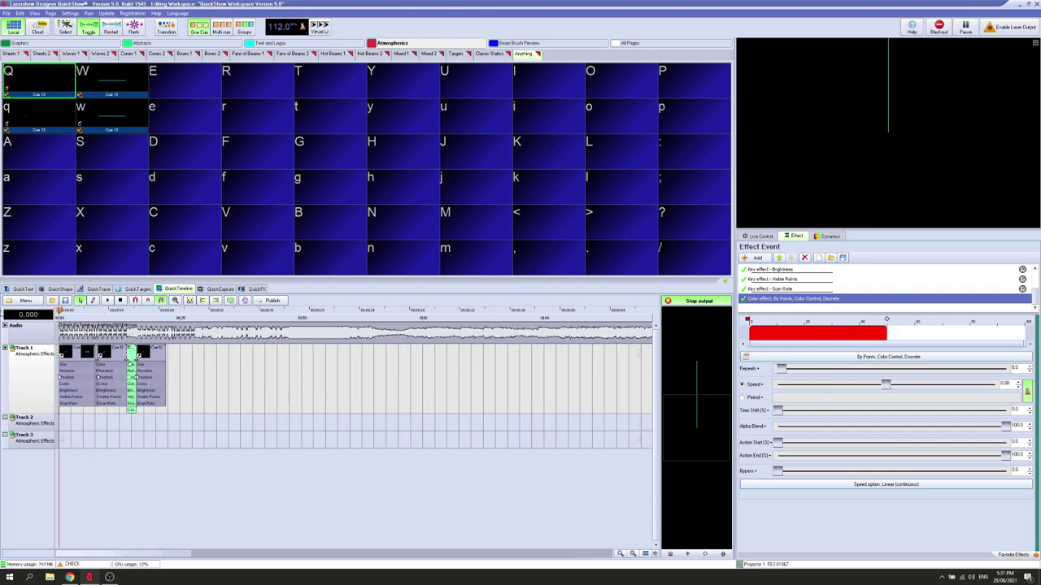
left_click(108, 301)
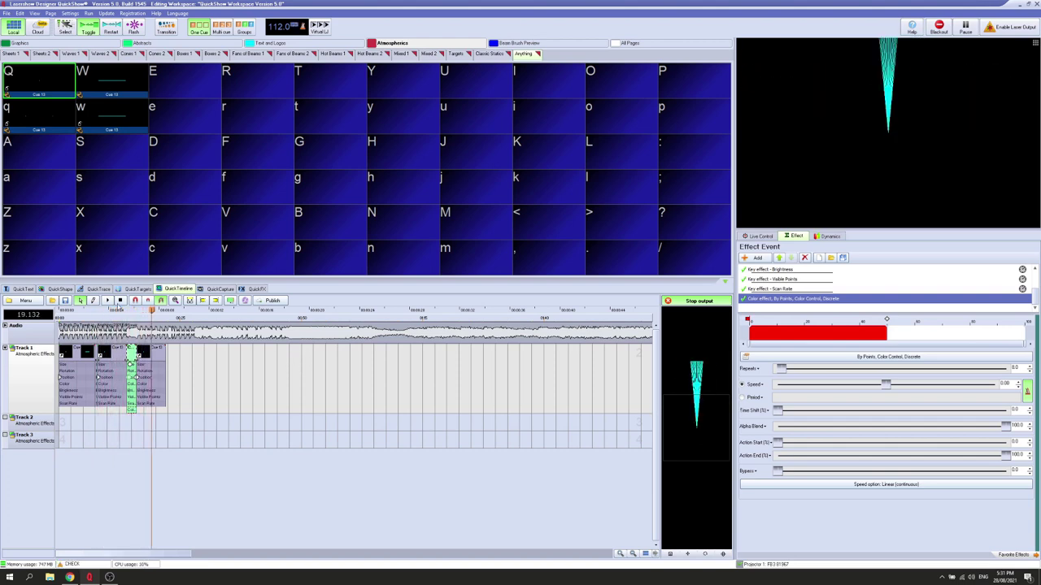
scroll(230, 391, "up", 5)
left_click(248, 456)
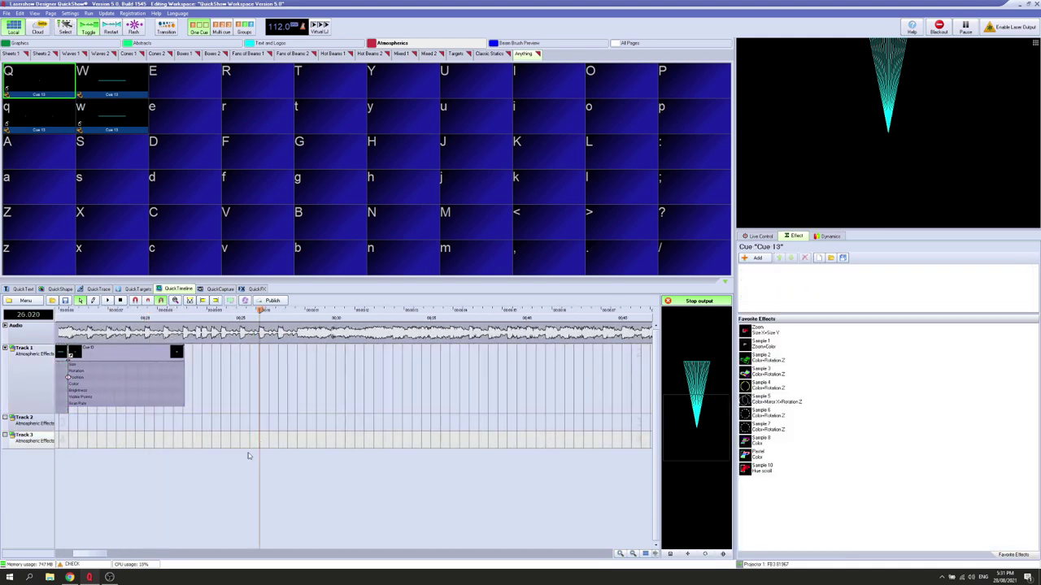
- Add a fade-out covering about the second half of the w cue event on Track 1, ending at 15.976 s
left_click_drag(103, 553, 95, 553)
scroll(204, 355, "up", 4)
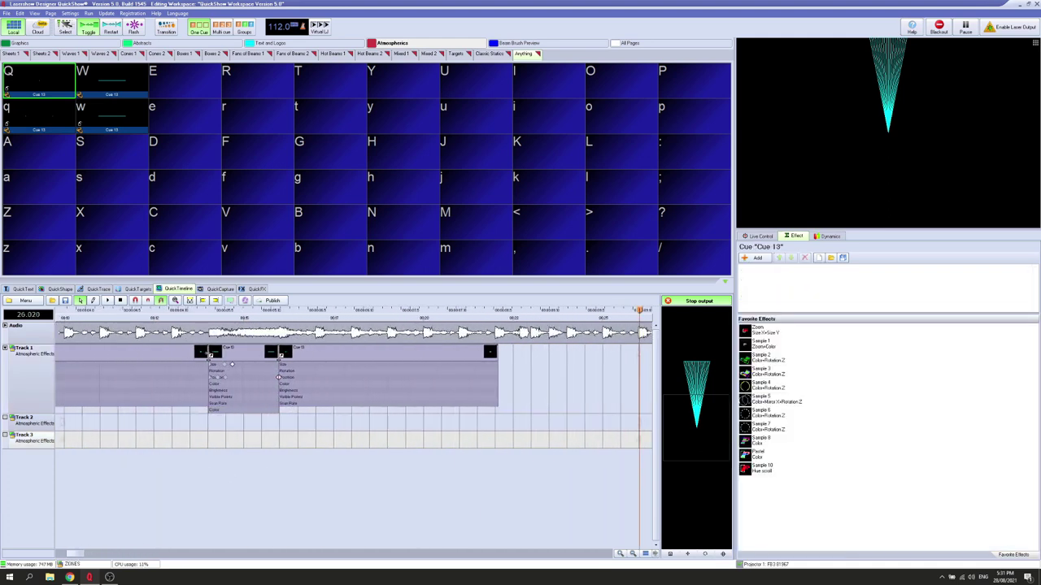
left_click(242, 356)
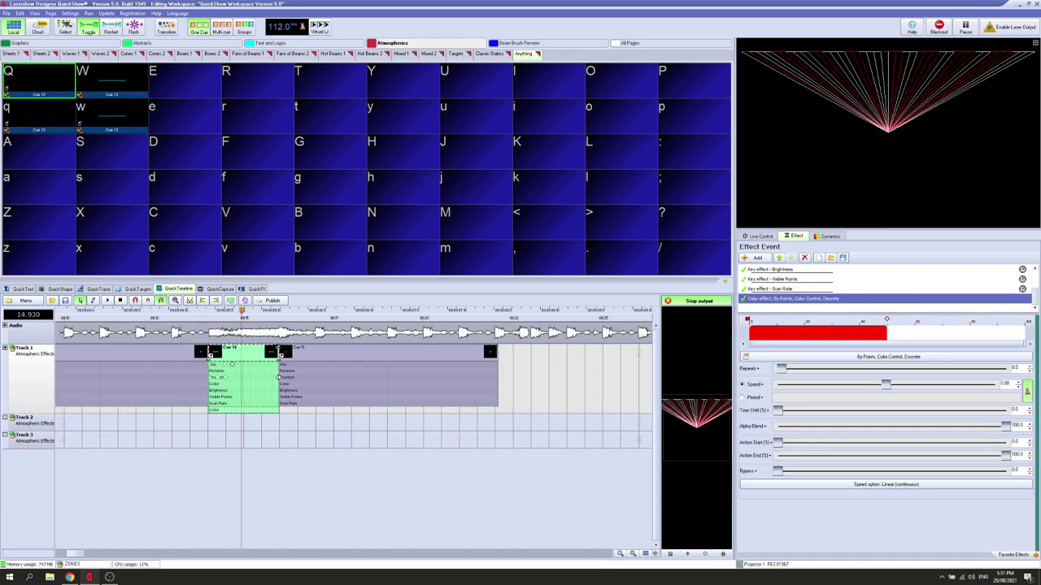
left_click_drag(278, 348, 266, 348)
scroll(263, 371, "up", 3)
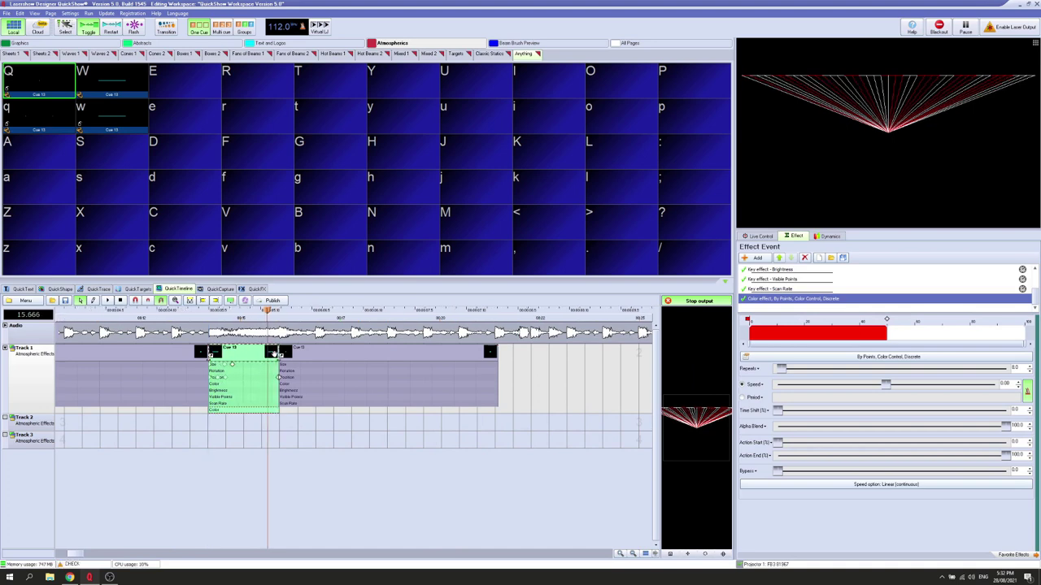
mouse_move(281, 348)
left_mouse_down()
mouse_move(264, 353)
mouse_move(278, 350)
left_mouse_up()
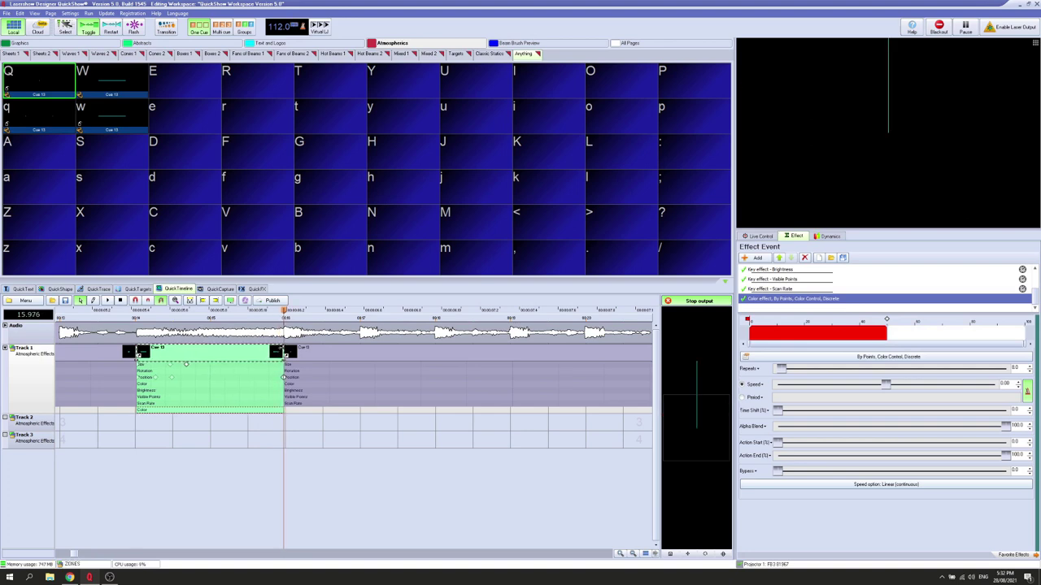
left_click_drag(280, 349, 197, 355)
scroll(155, 434, "down", 3)
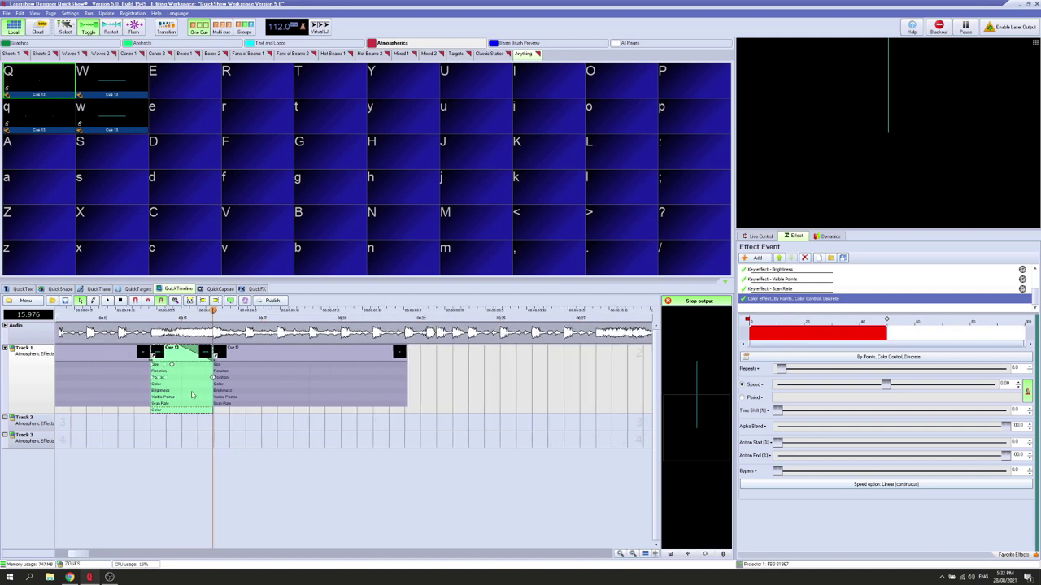
- Play the timeline from before the w cue event to check its fade-out, and stop playback
left_click(105, 324)
scroll(119, 327, "down", 3)
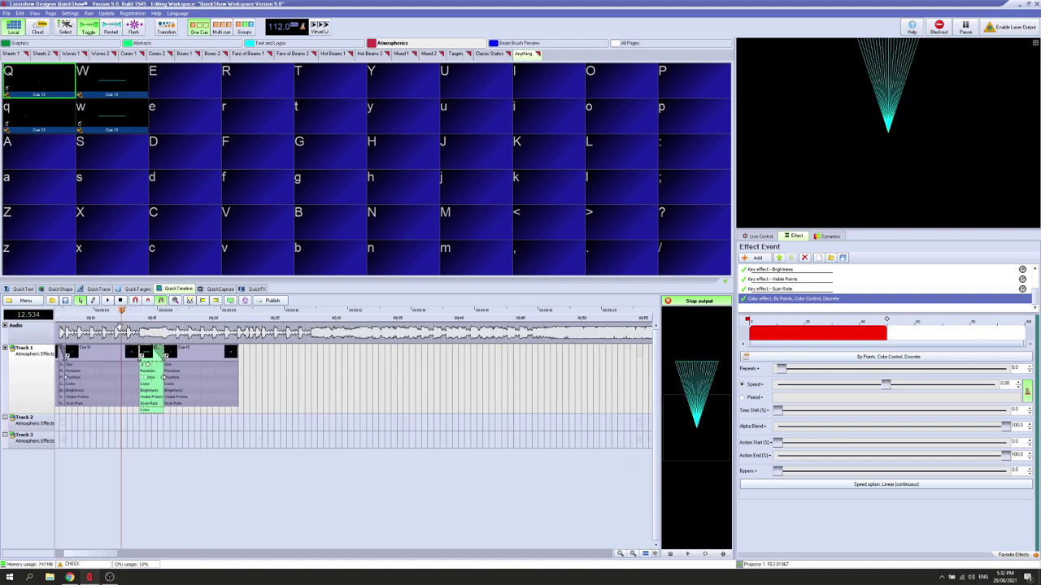
left_click(79, 327)
key("space")
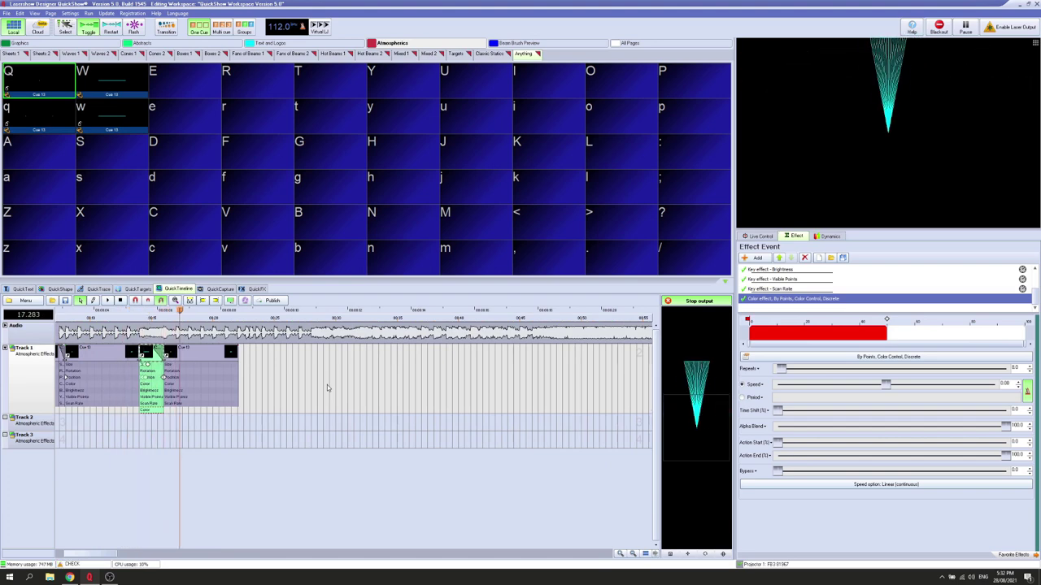
left_click(121, 301)
- Collapse the effect rows of Track 1 and clear the selection of its last cue event
scroll(177, 358, "down", 2)
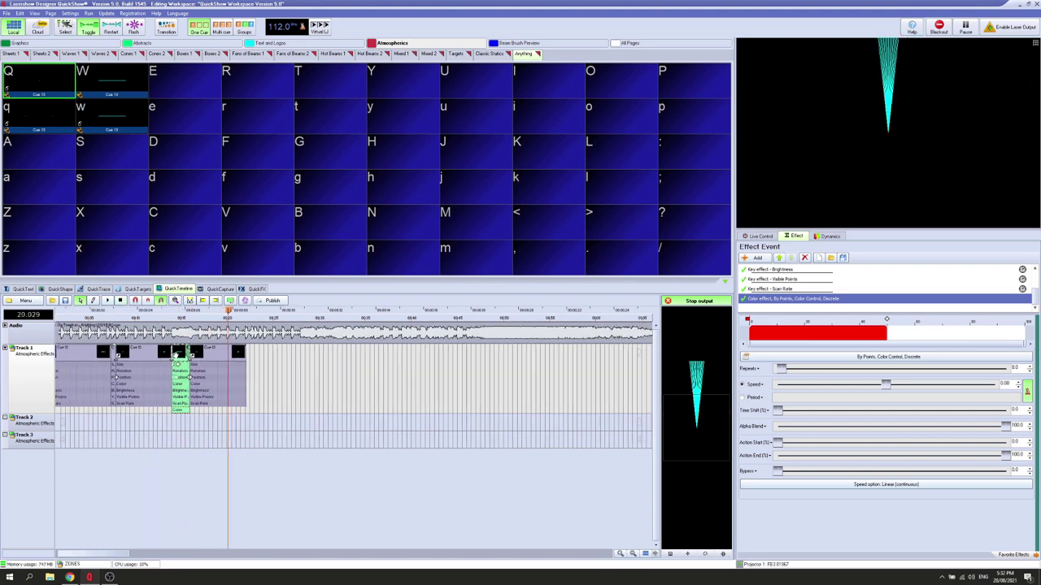
scroll(177, 357, "down", 1)
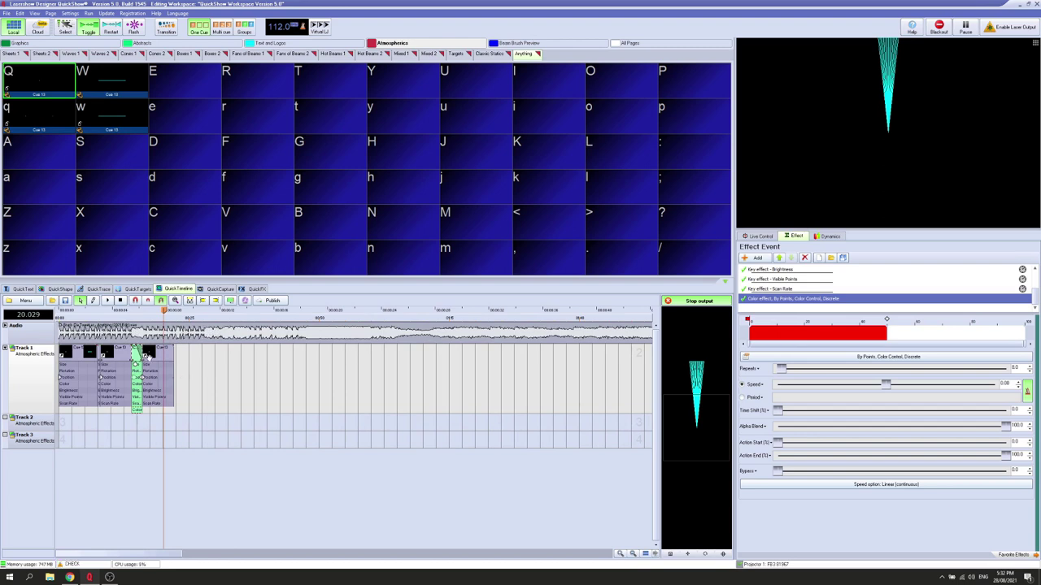
left_click(152, 356)
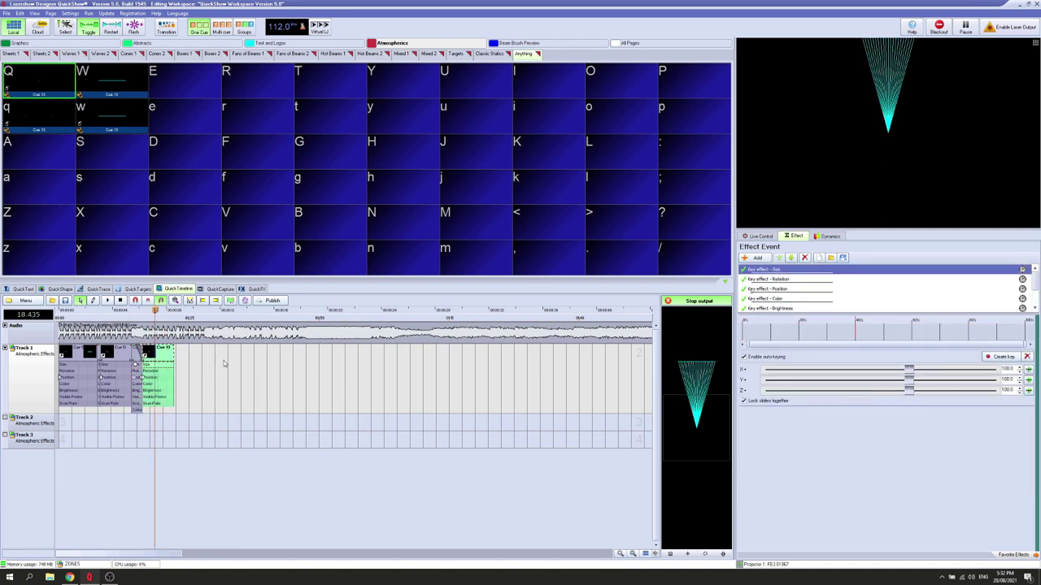
left_click(165, 356)
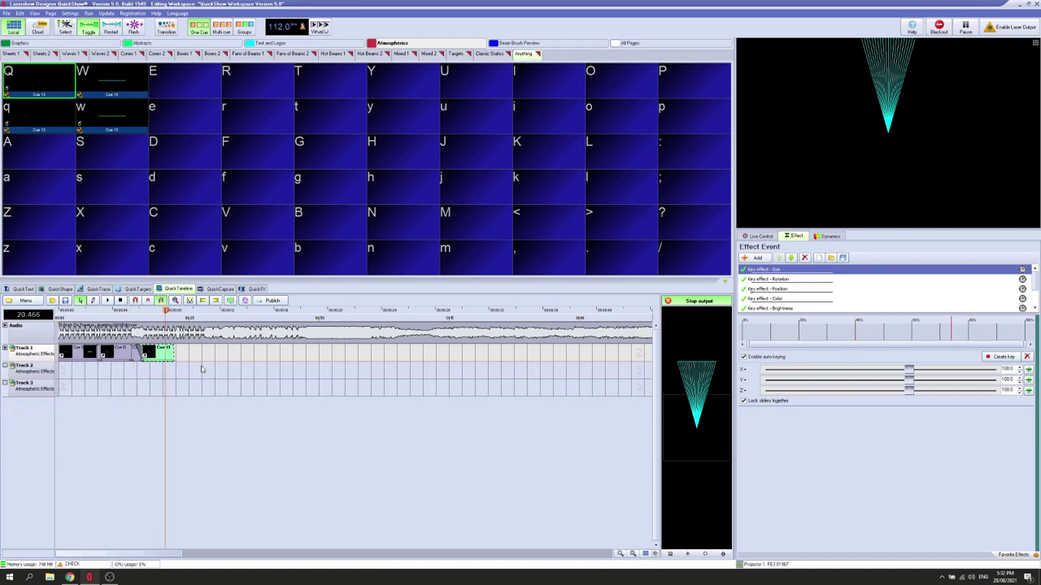
left_click(227, 372)
scroll(258, 410, "down", 1)
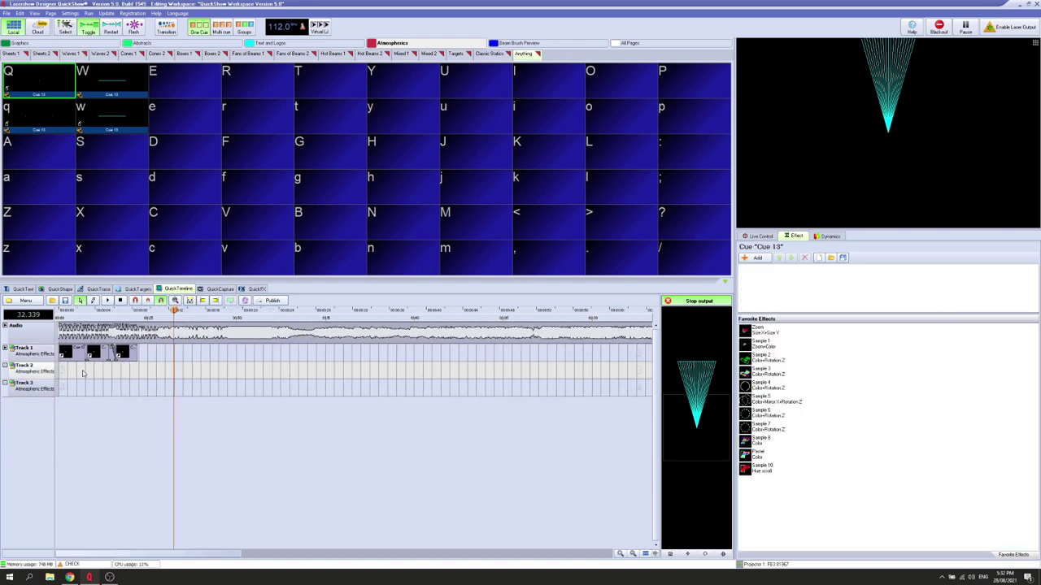
scroll(208, 331, "down", 1)
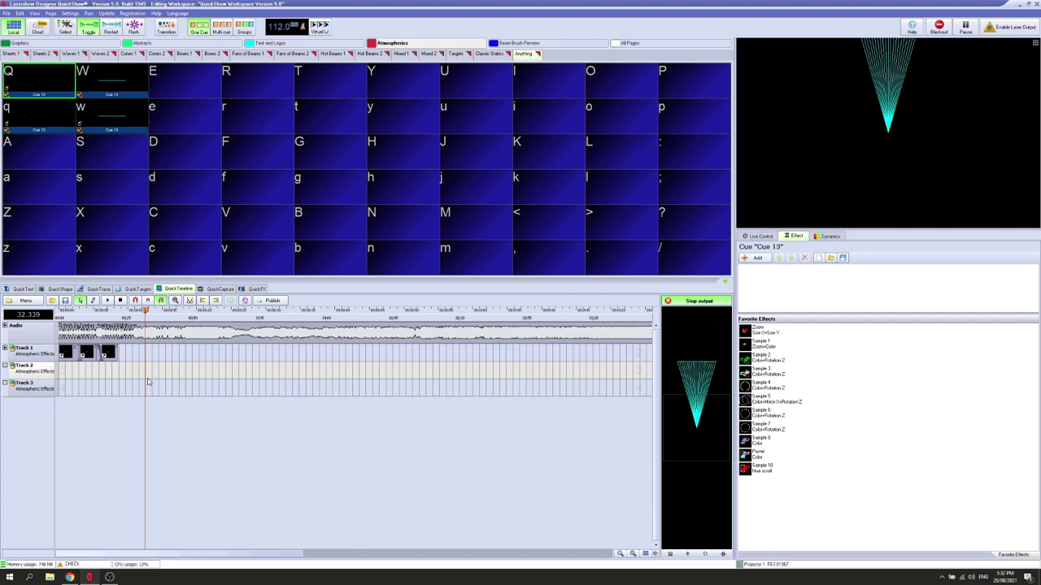
scroll(332, 387, "down", 1)
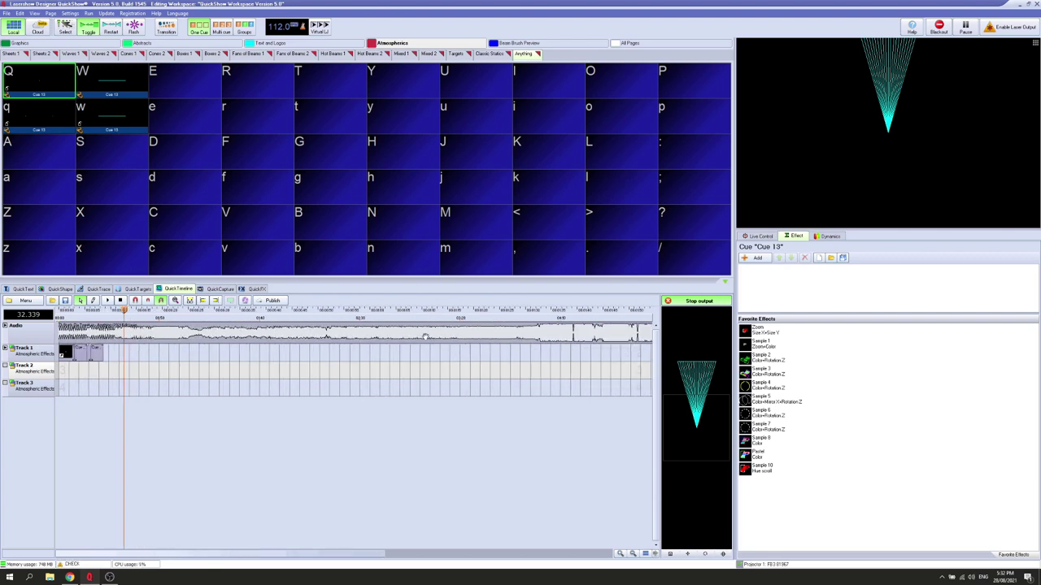
scroll(246, 405, "up", 3)
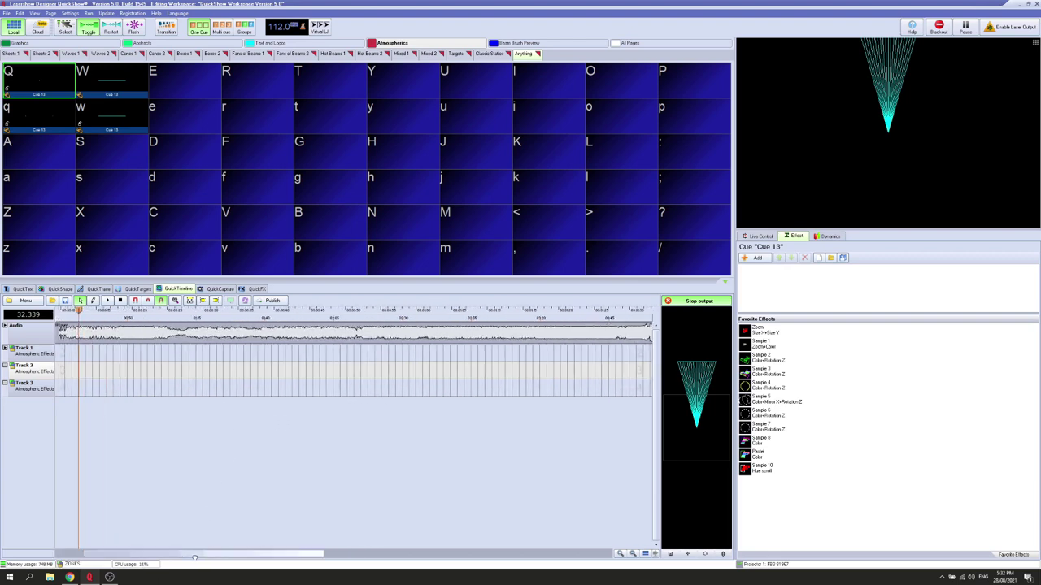
scroll(122, 393, "up", 1)
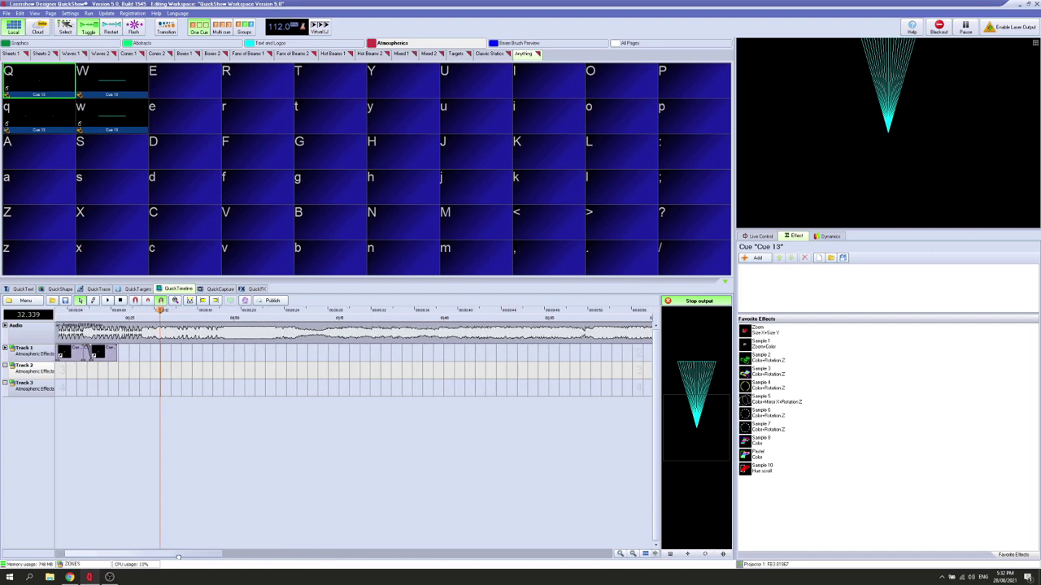
scroll(90, 556, "up", 2)
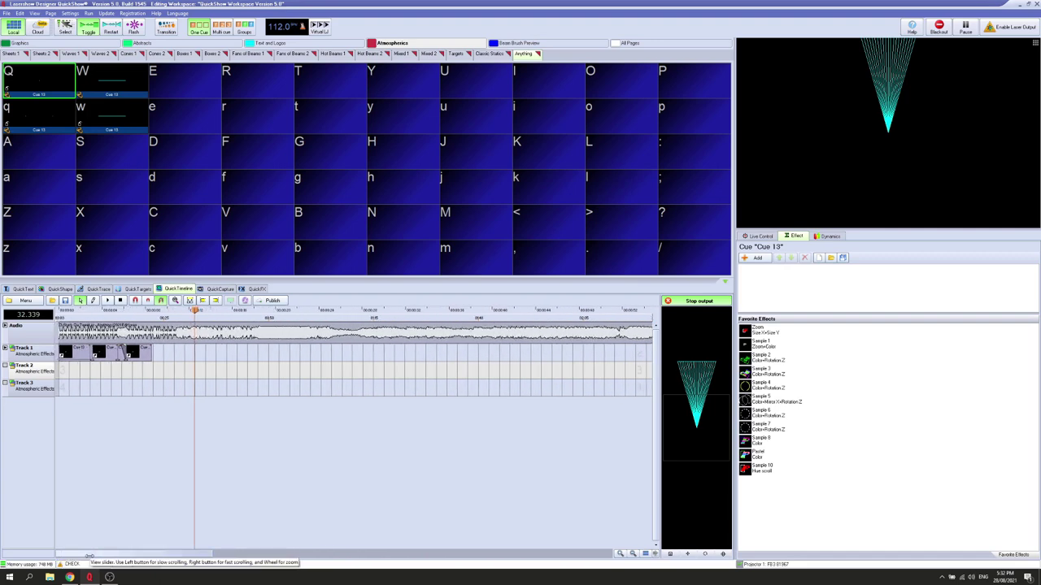